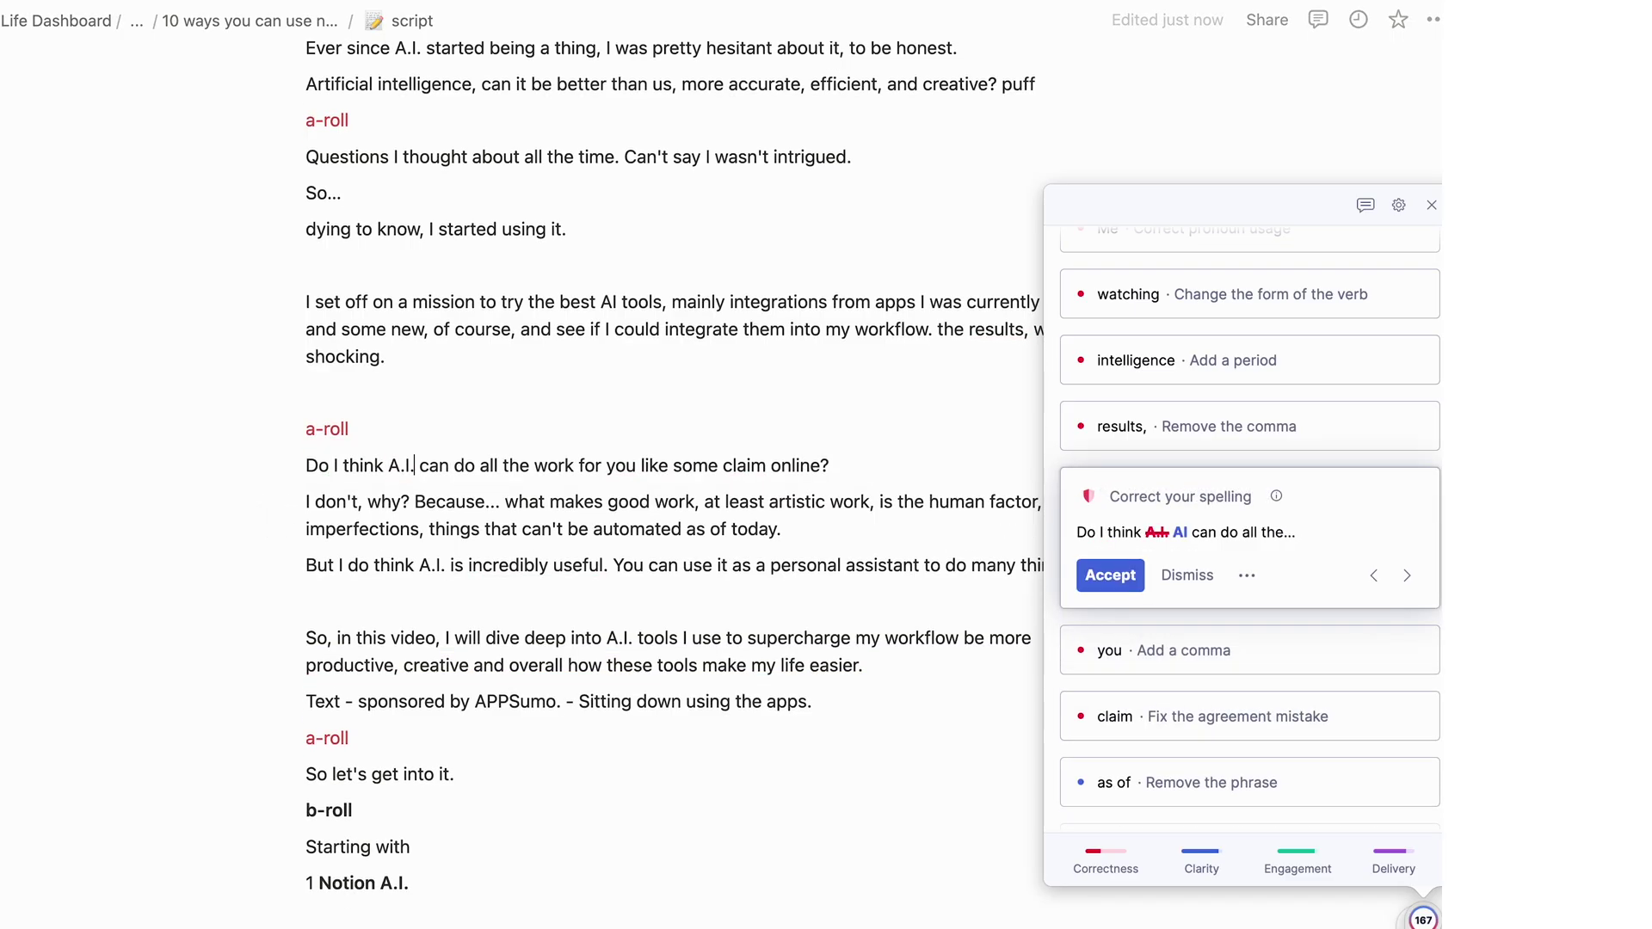
- Scroll down the Notion script past the rephrased 'Do I think A.I. can do all the work' question
scroll(688, 465, "down", 2)
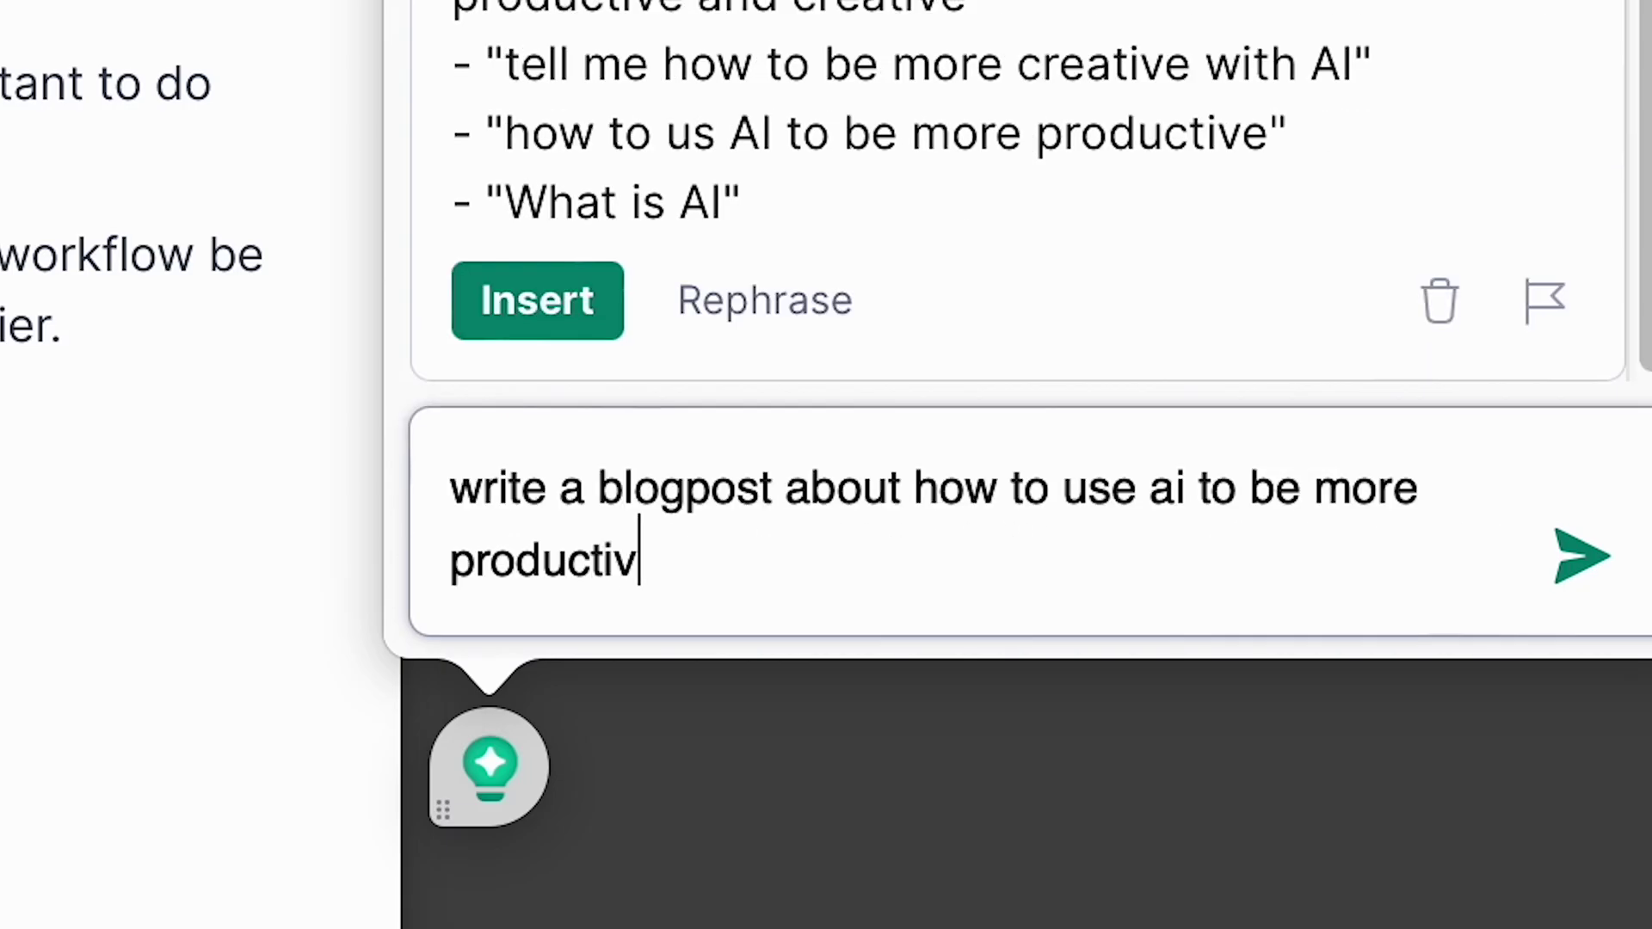
- Send GrammarlyGO the request for a blog post on using AI to be more productive
key("Return")
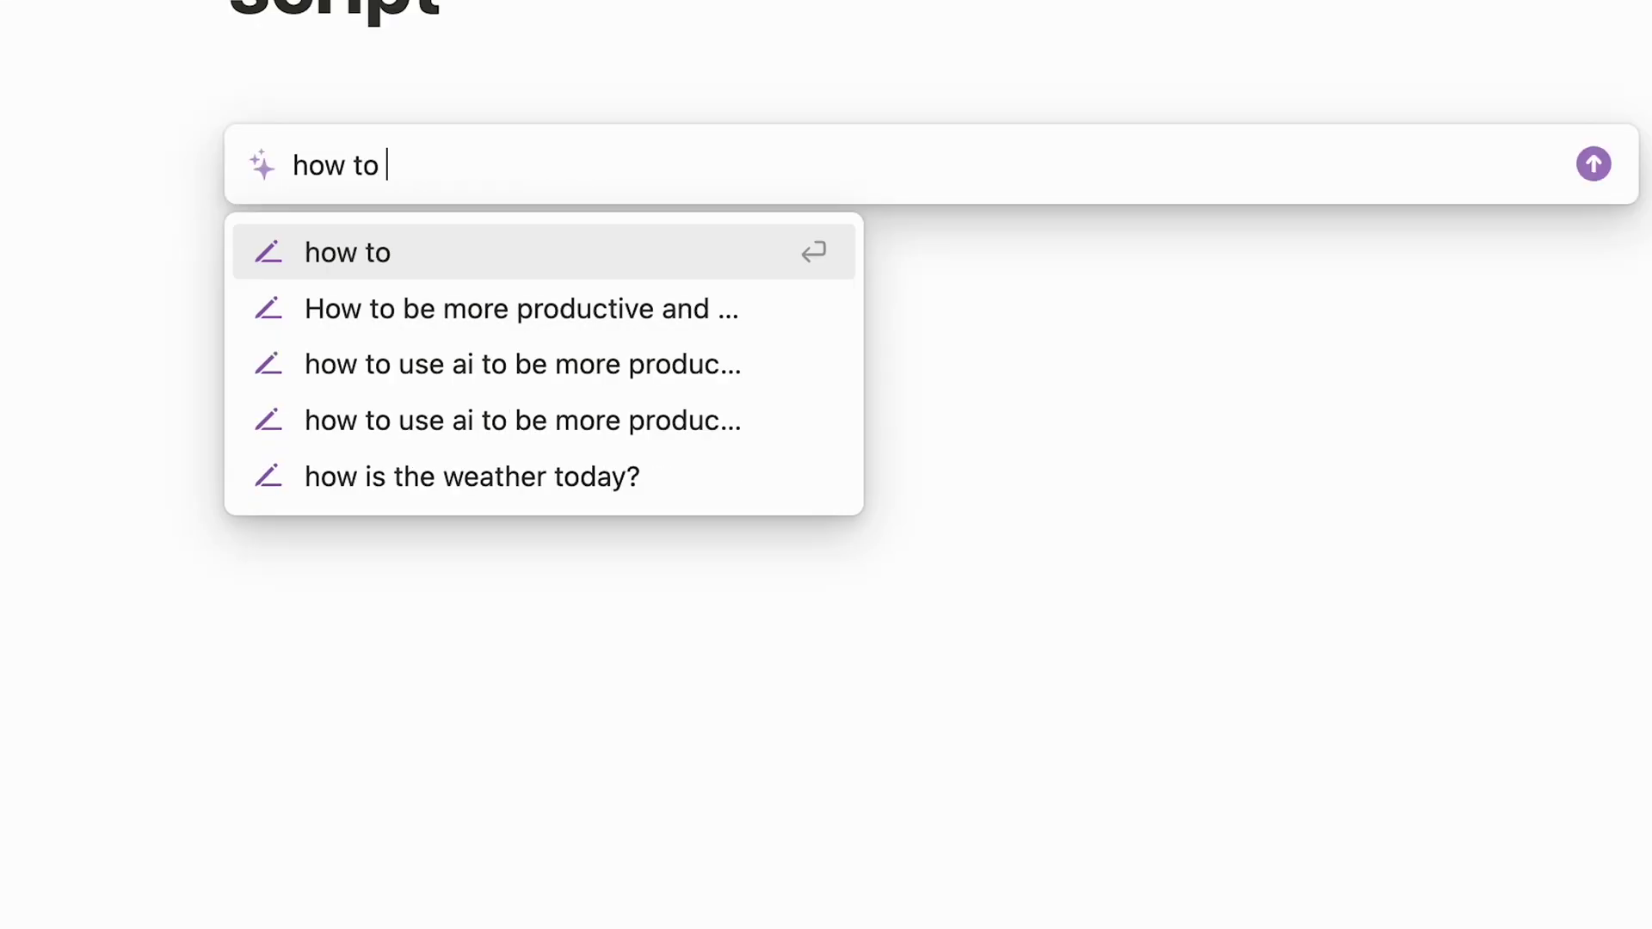
- Have Notion AI write about being more productive and creative with AI, then translate it into Chinese
type("oductive and creative with AI")
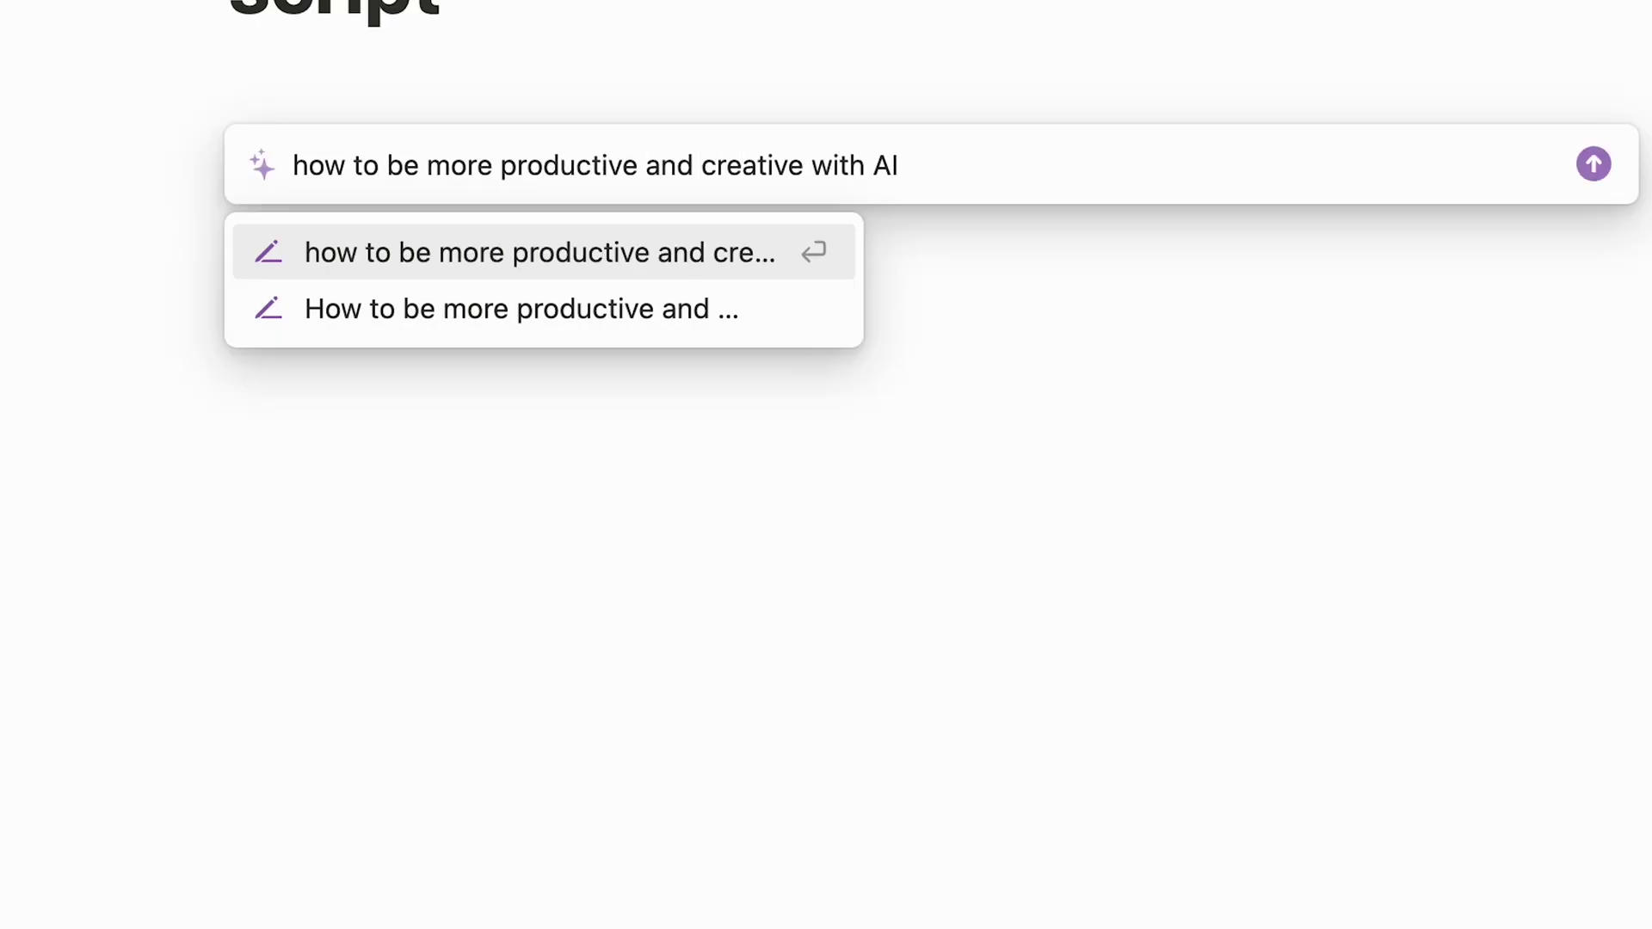
key("Return")
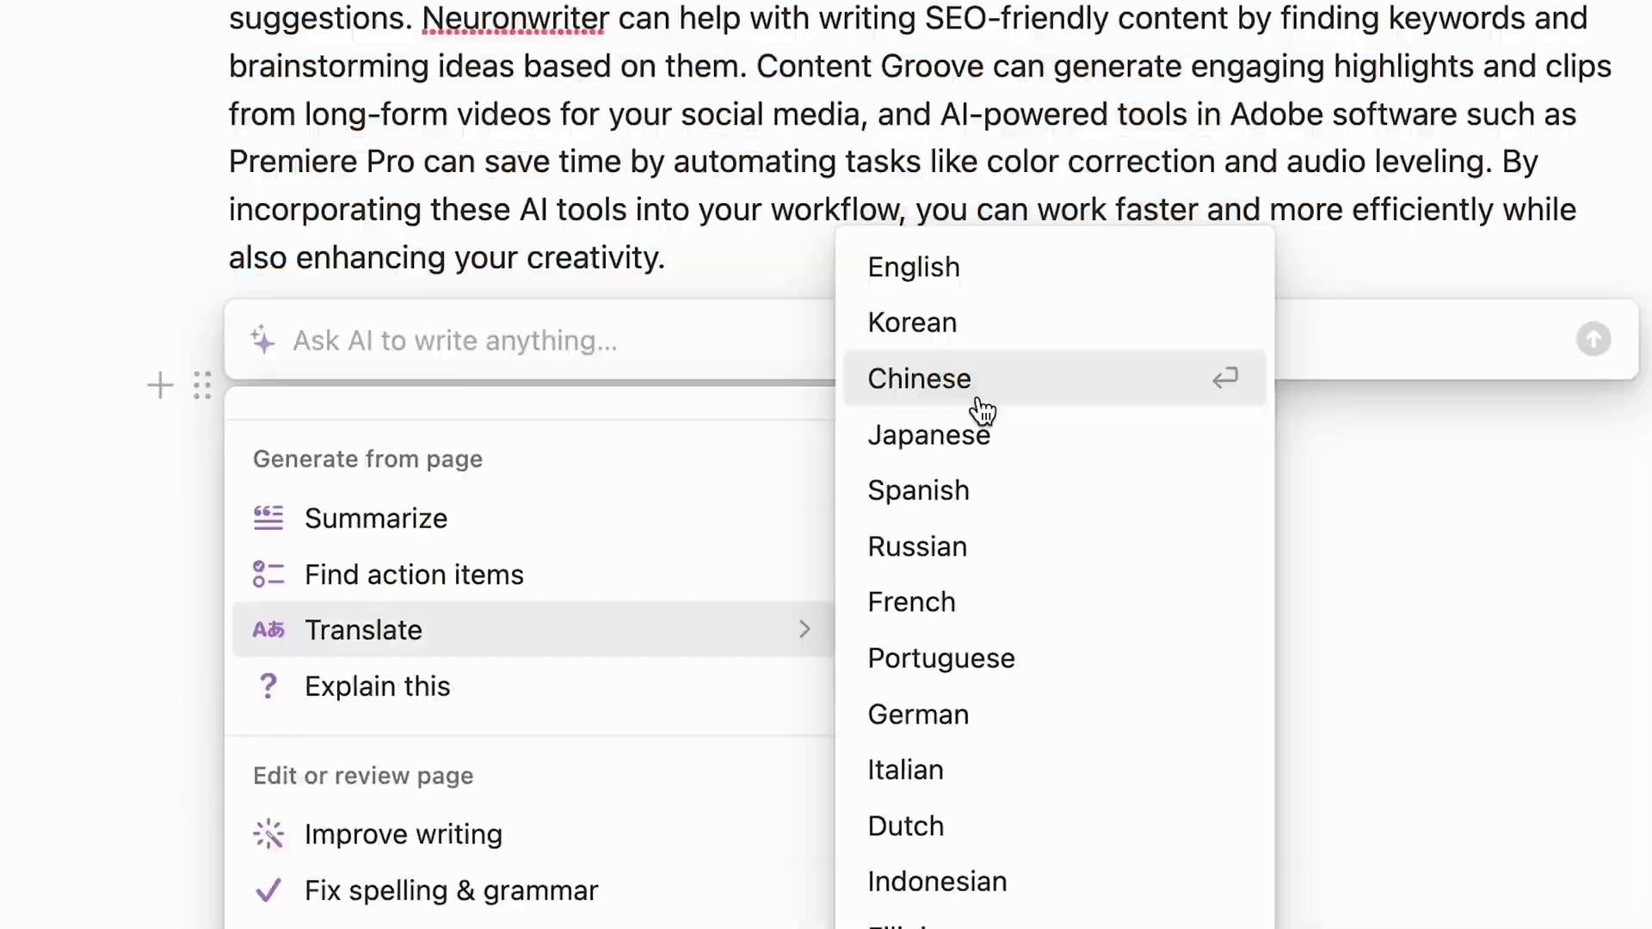
left_click(977, 387)
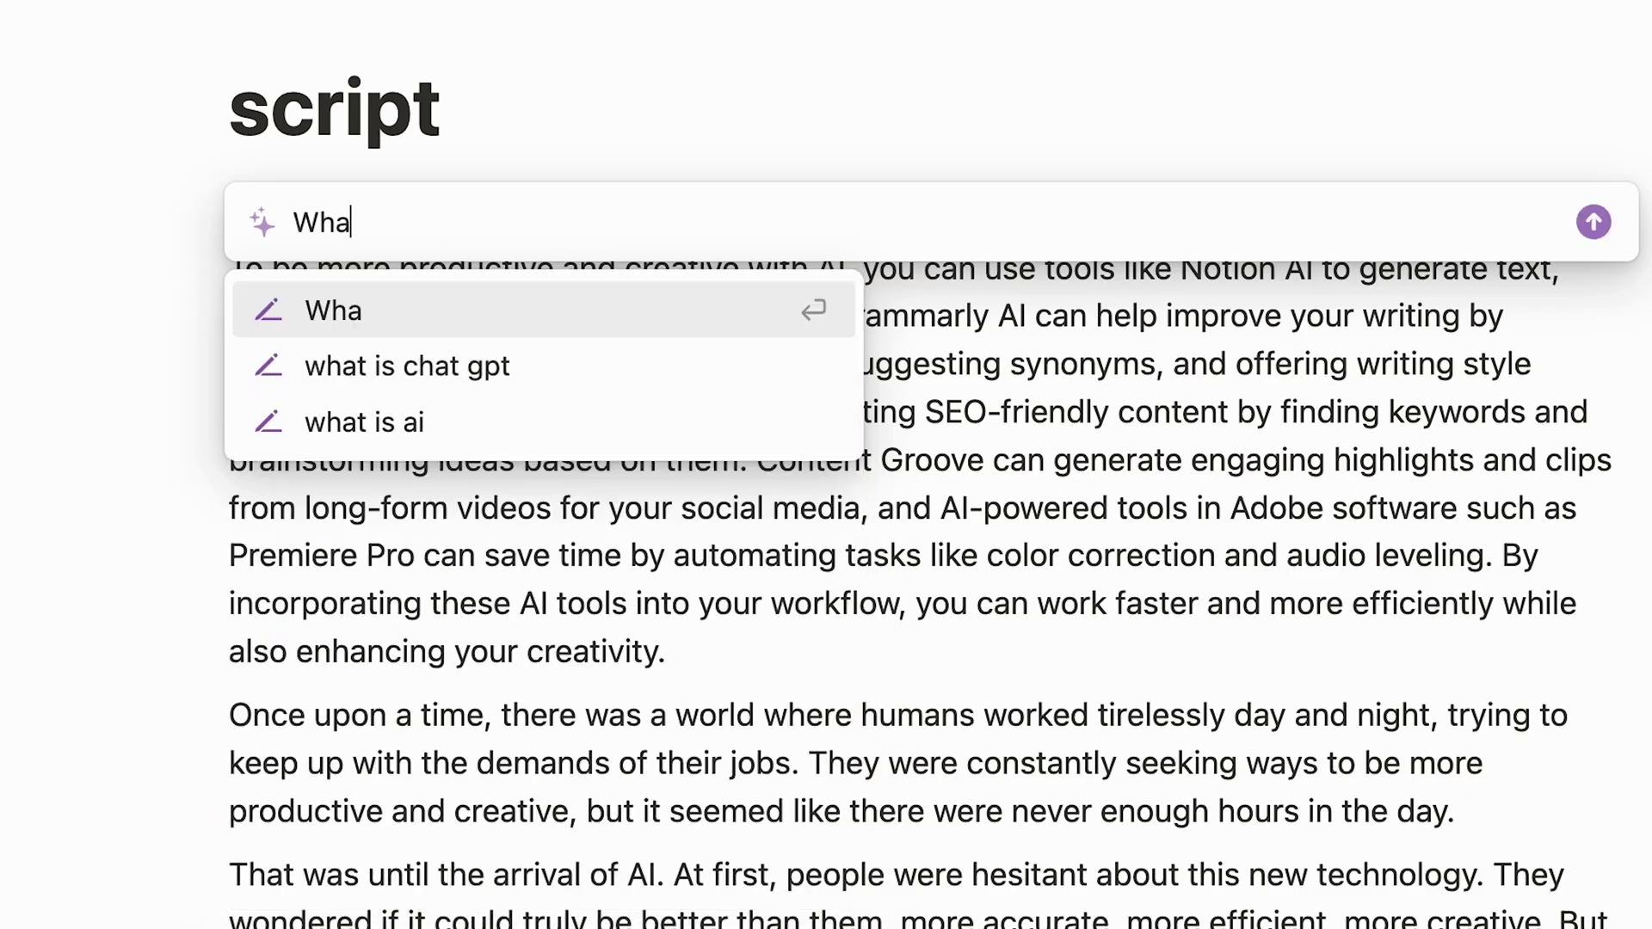
- Ask Notion AI 'What is AI' and draft a creative story about AI
type("AI")
key("Return")
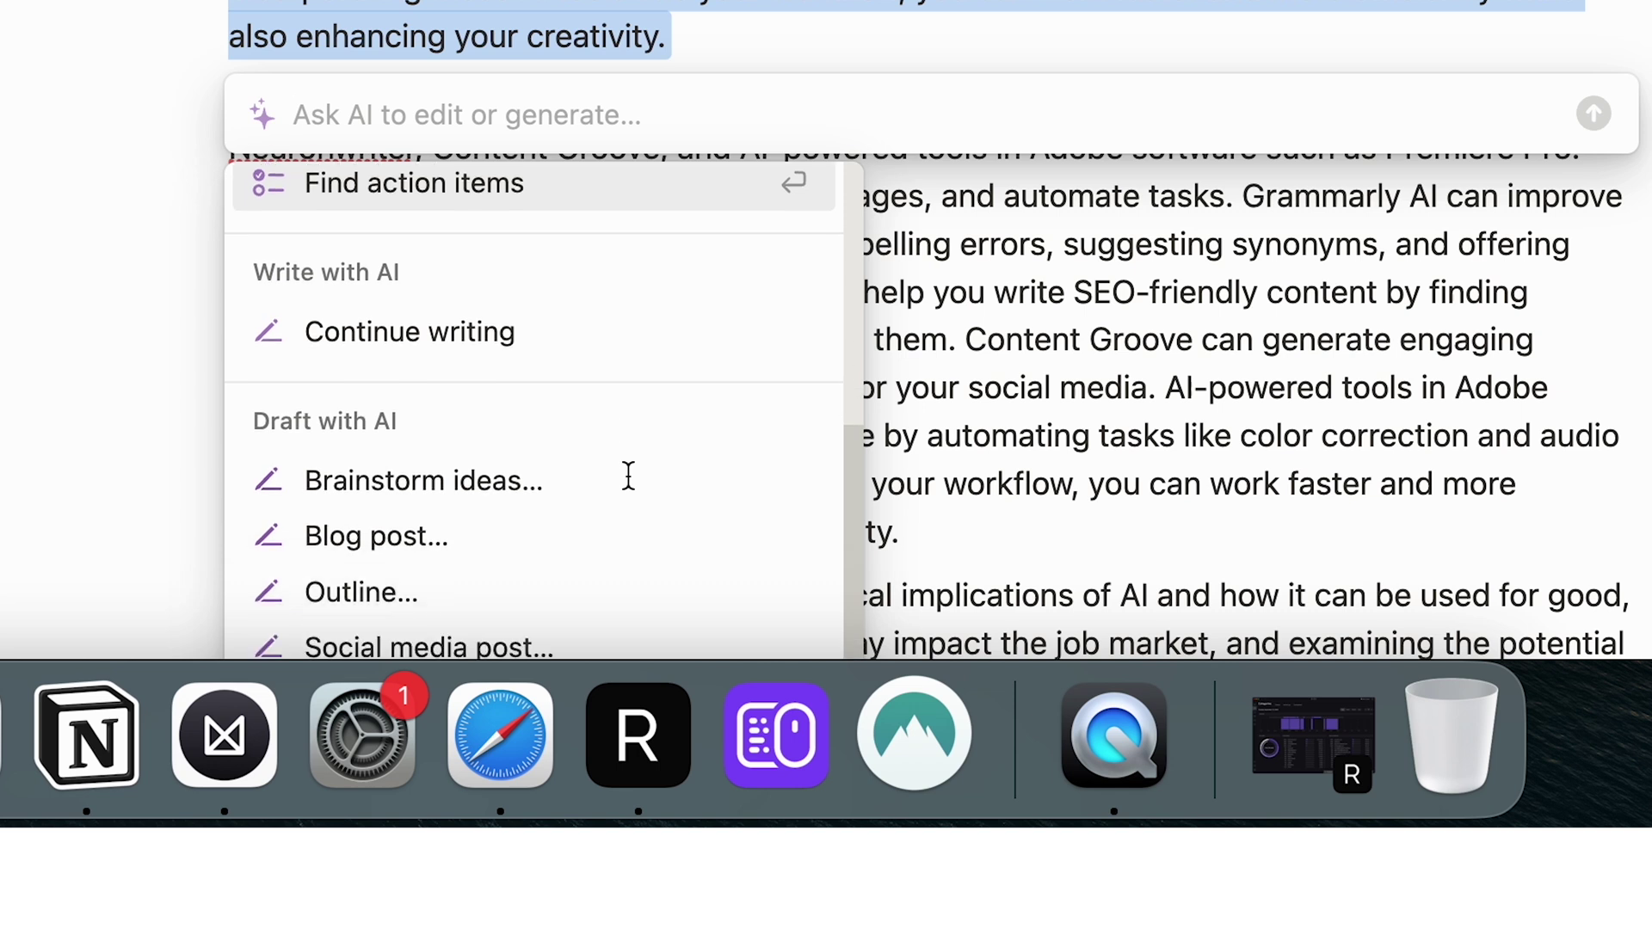
scroll(628, 476, "down", 4)
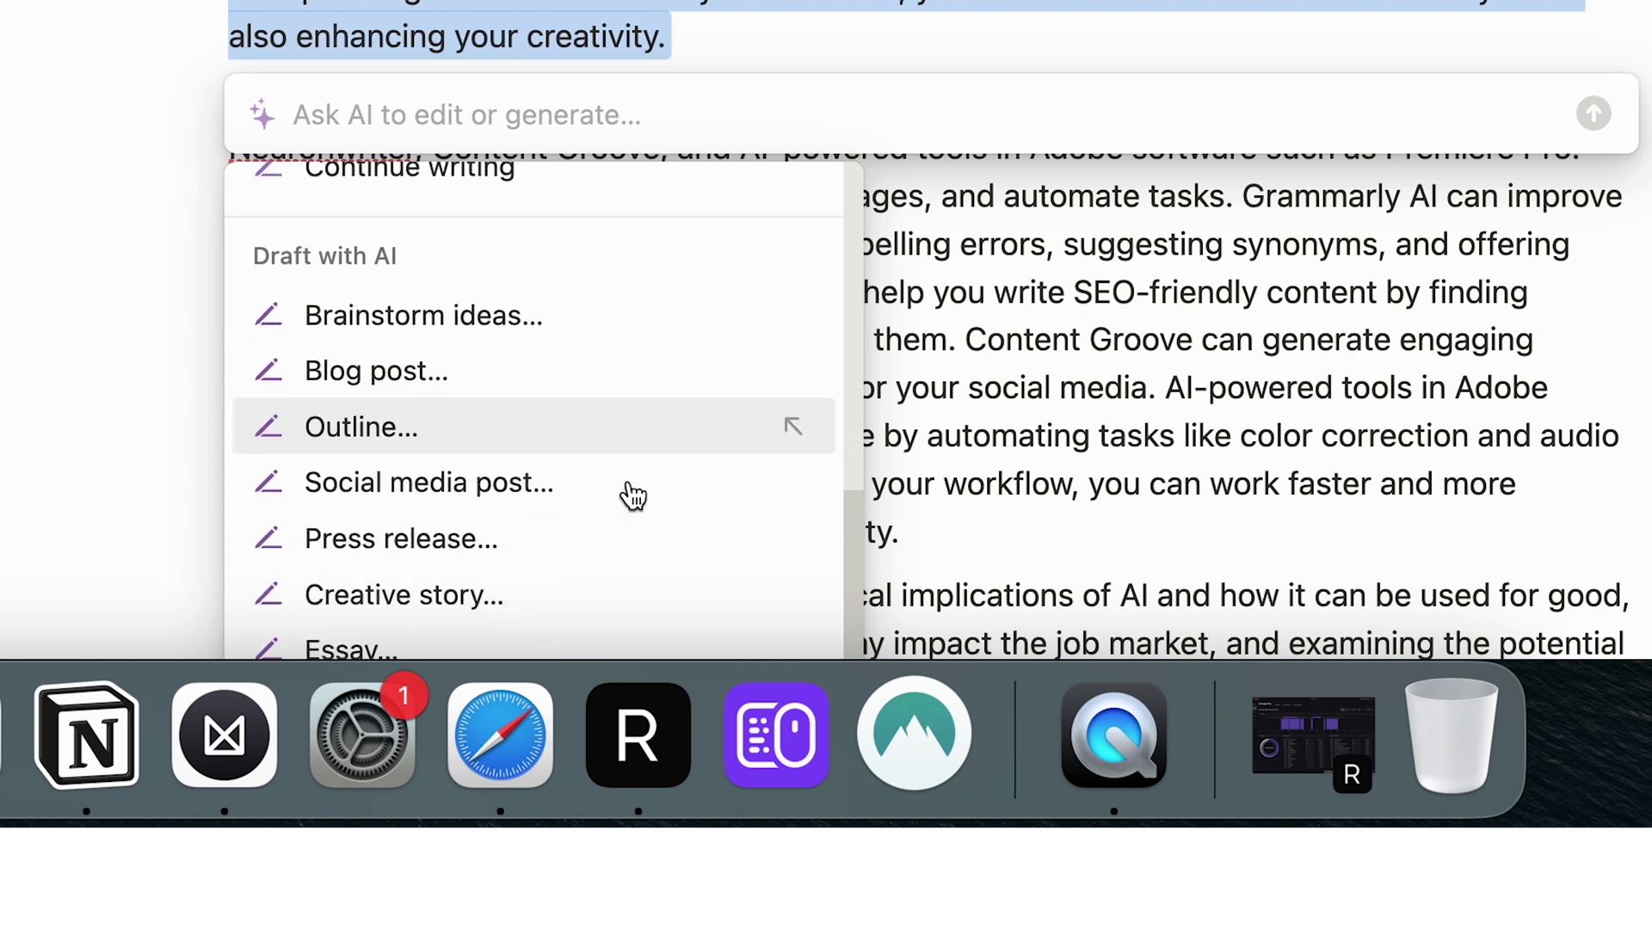
left_click(616, 545)
type("AI")
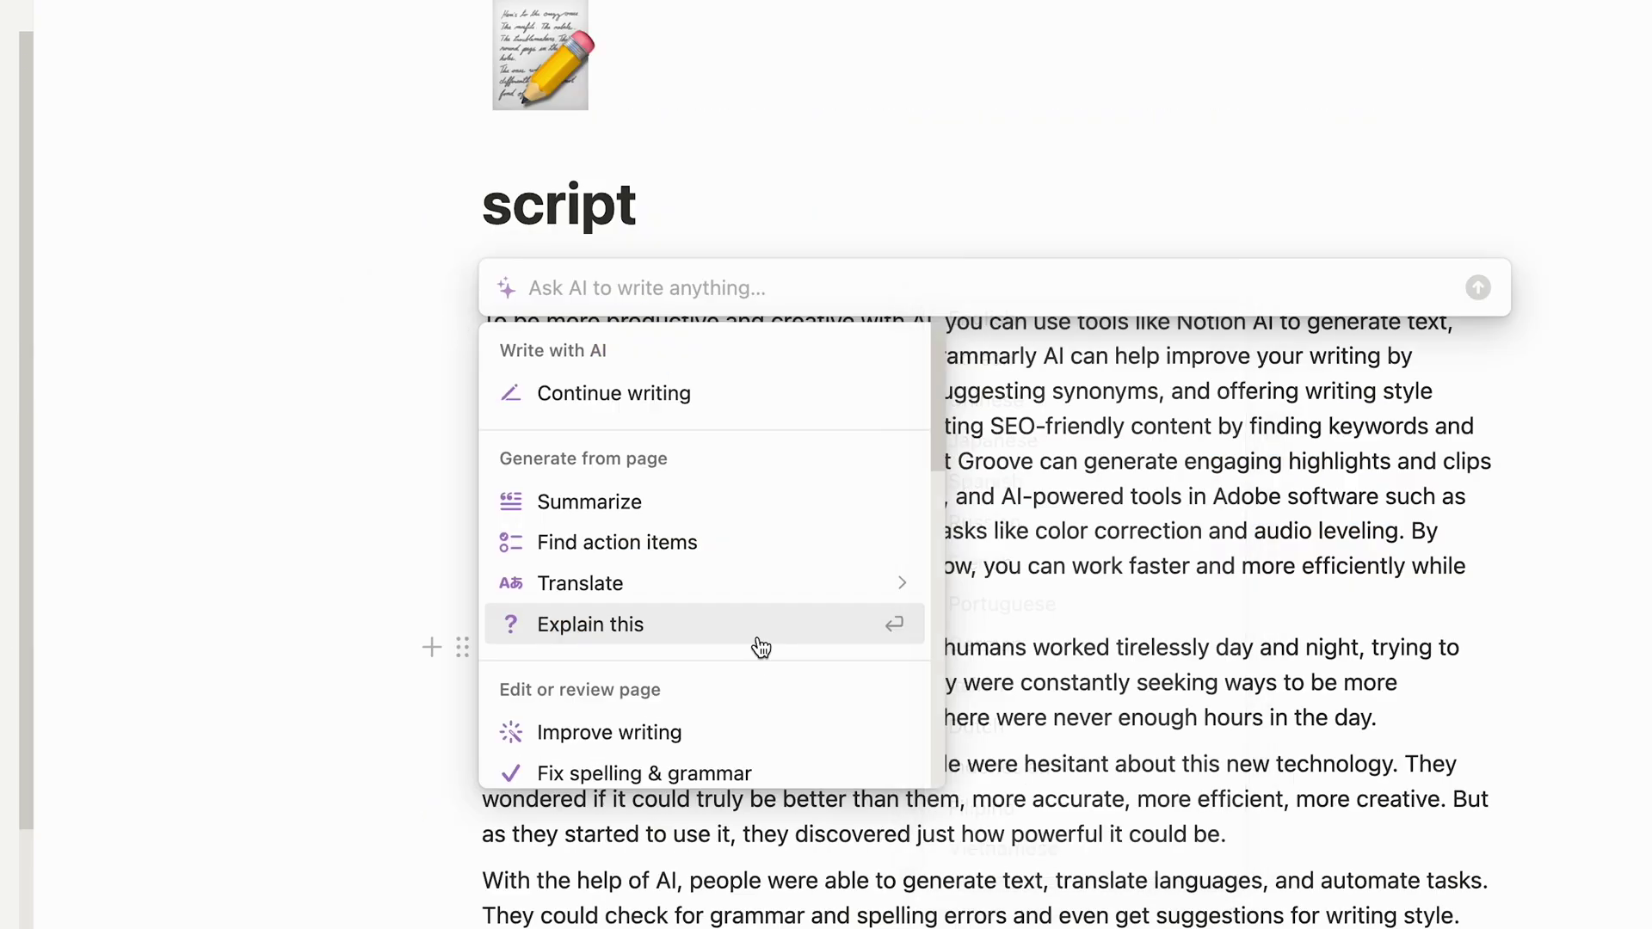
- Have the AI explain the selected text, delete the explanation, and reopen the AI prompt
left_click(756, 645)
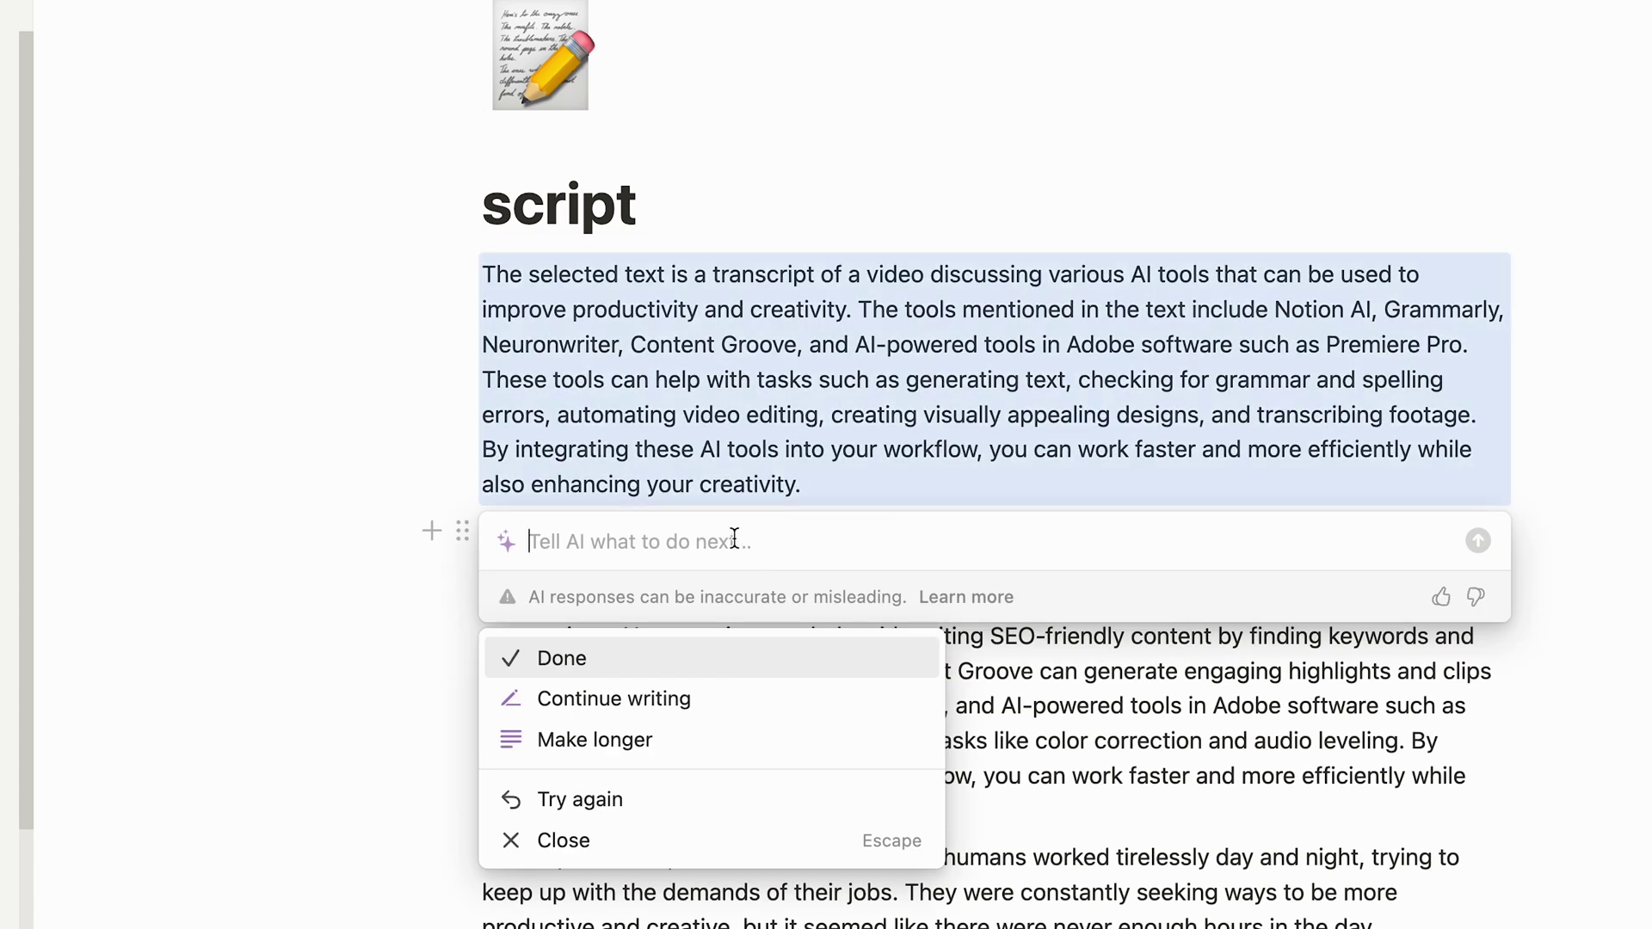
key("Return")
key("BackSpace")
key("space")
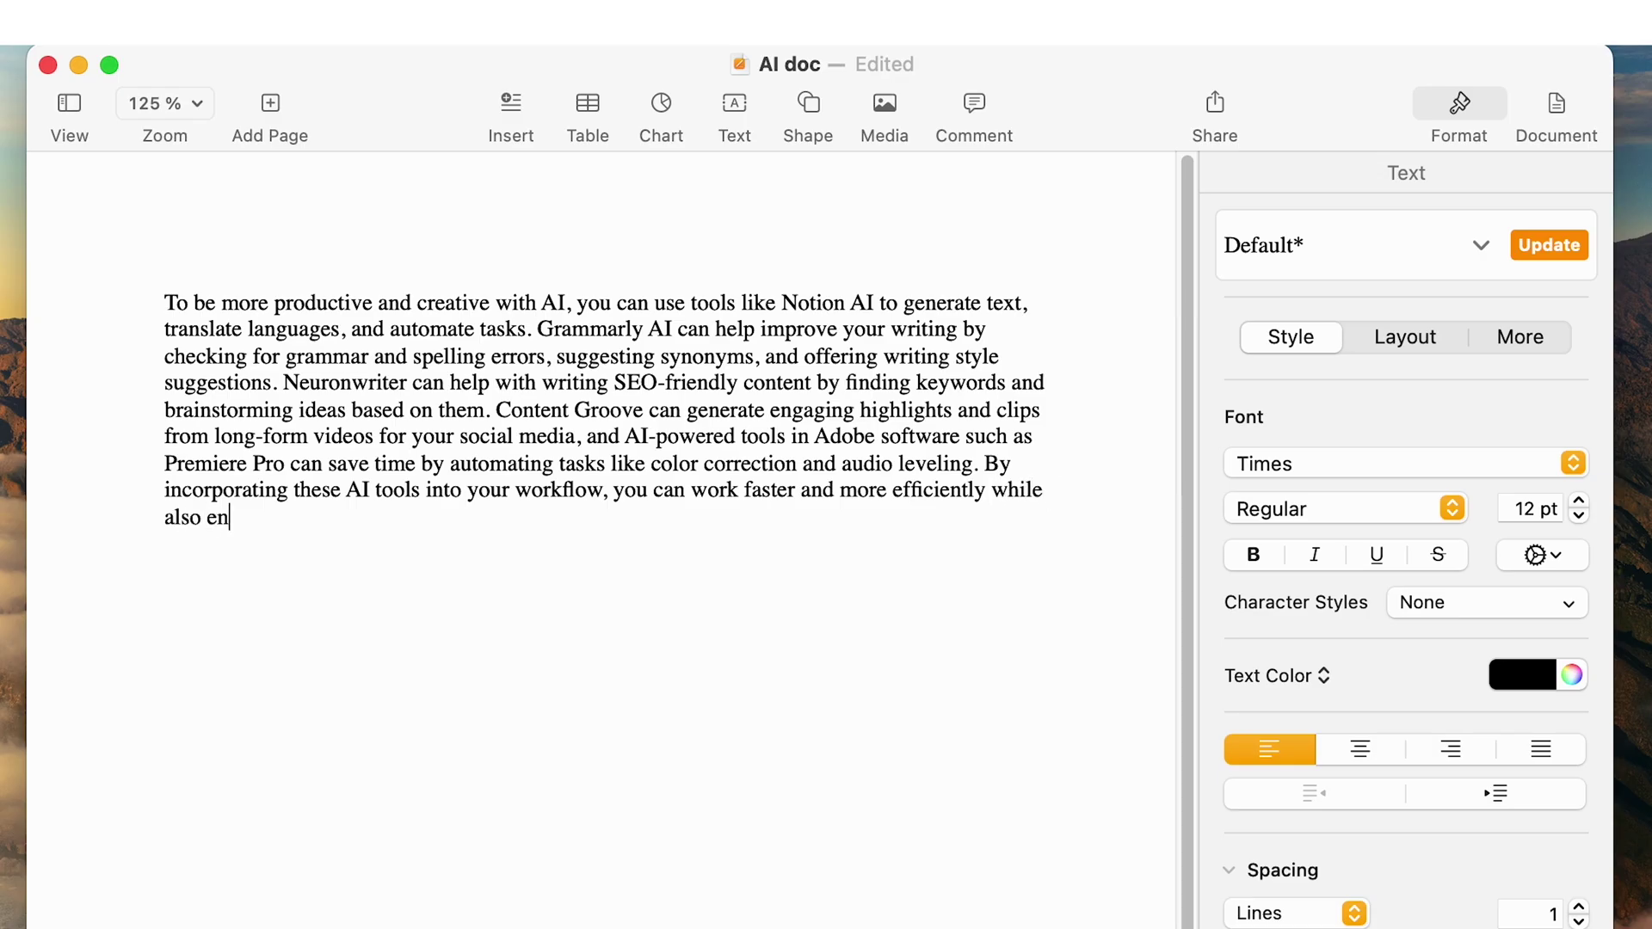
- Finish the paragraph with 'while also enhancing your creativity!' and copy it
type("le also enhancing your creativity!")
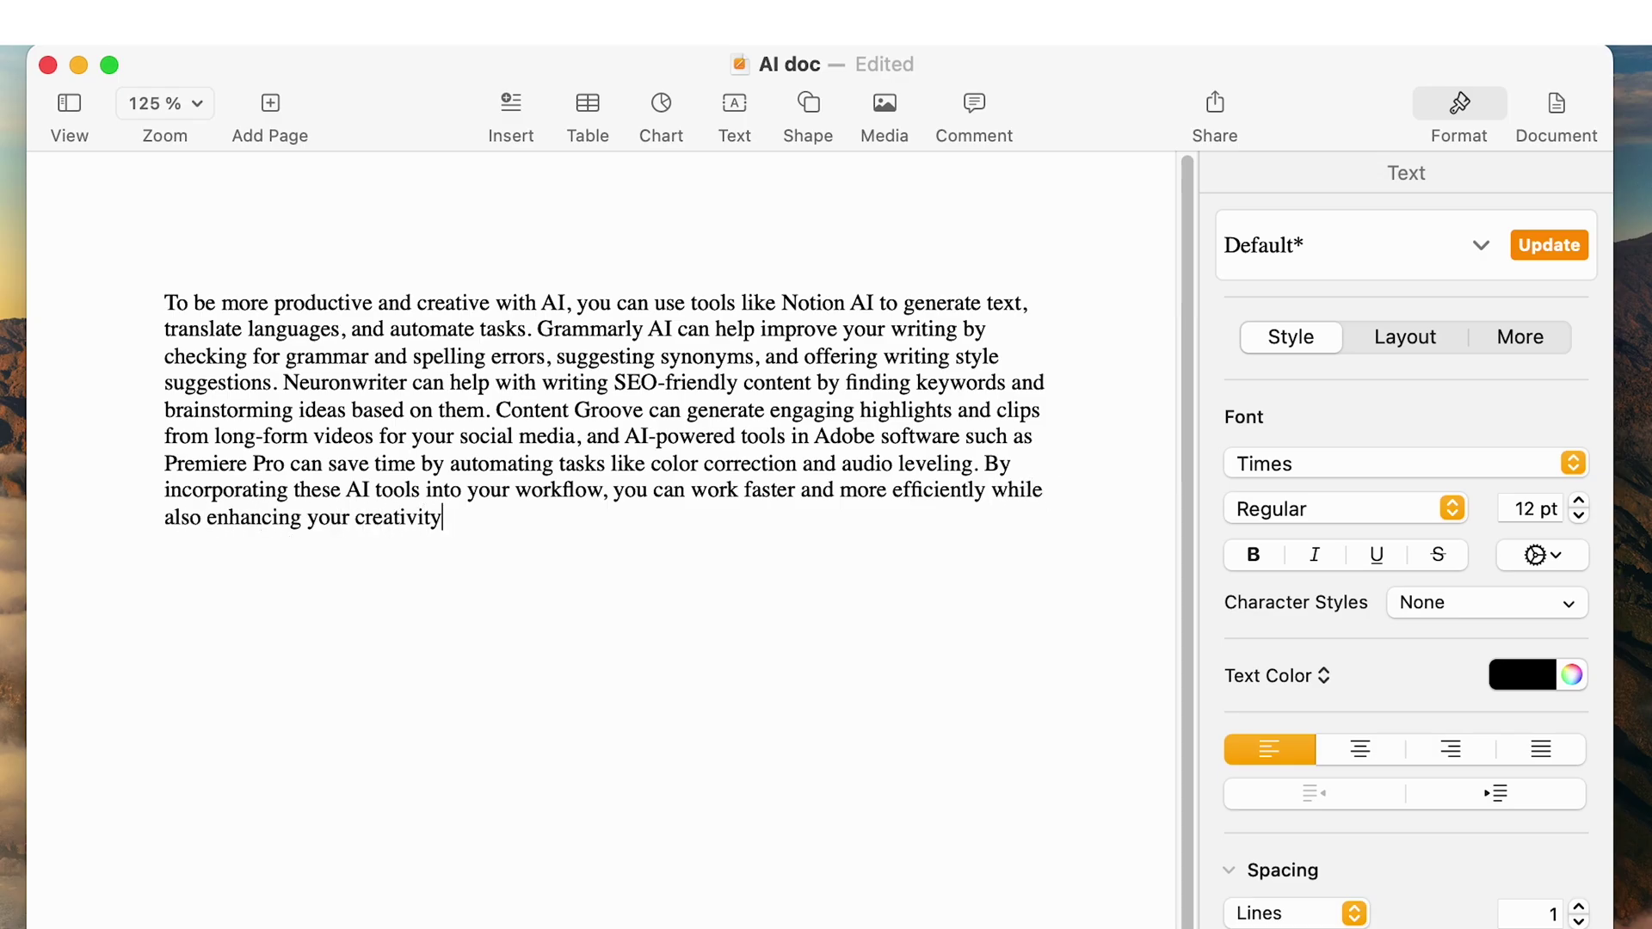
key("super+a")
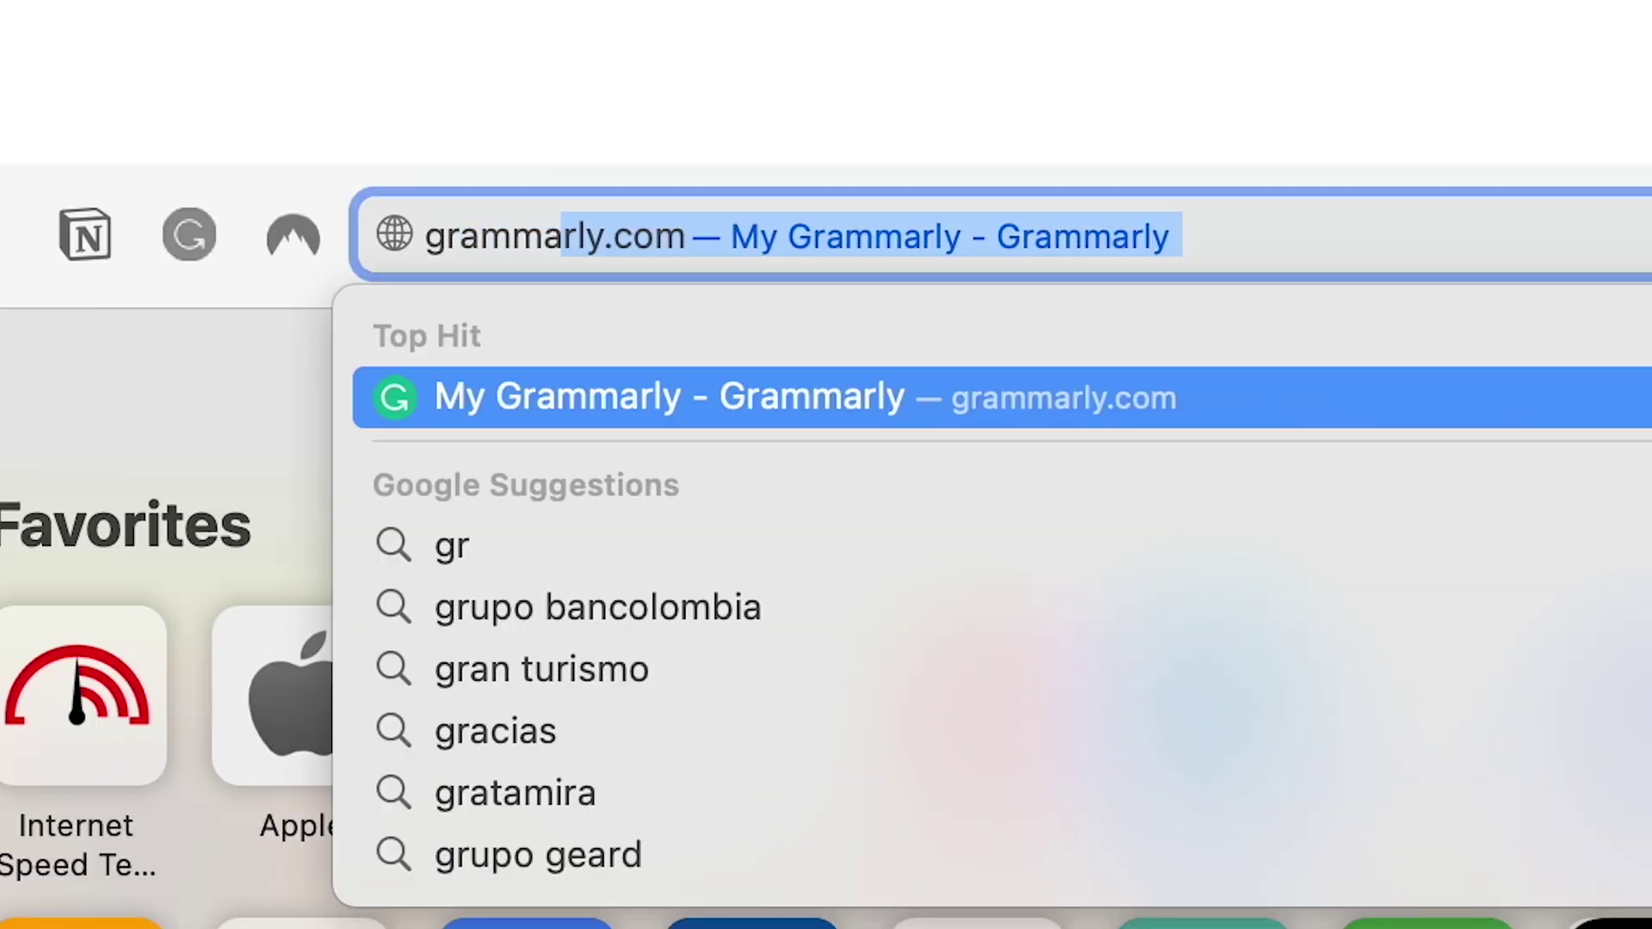
key("Return")
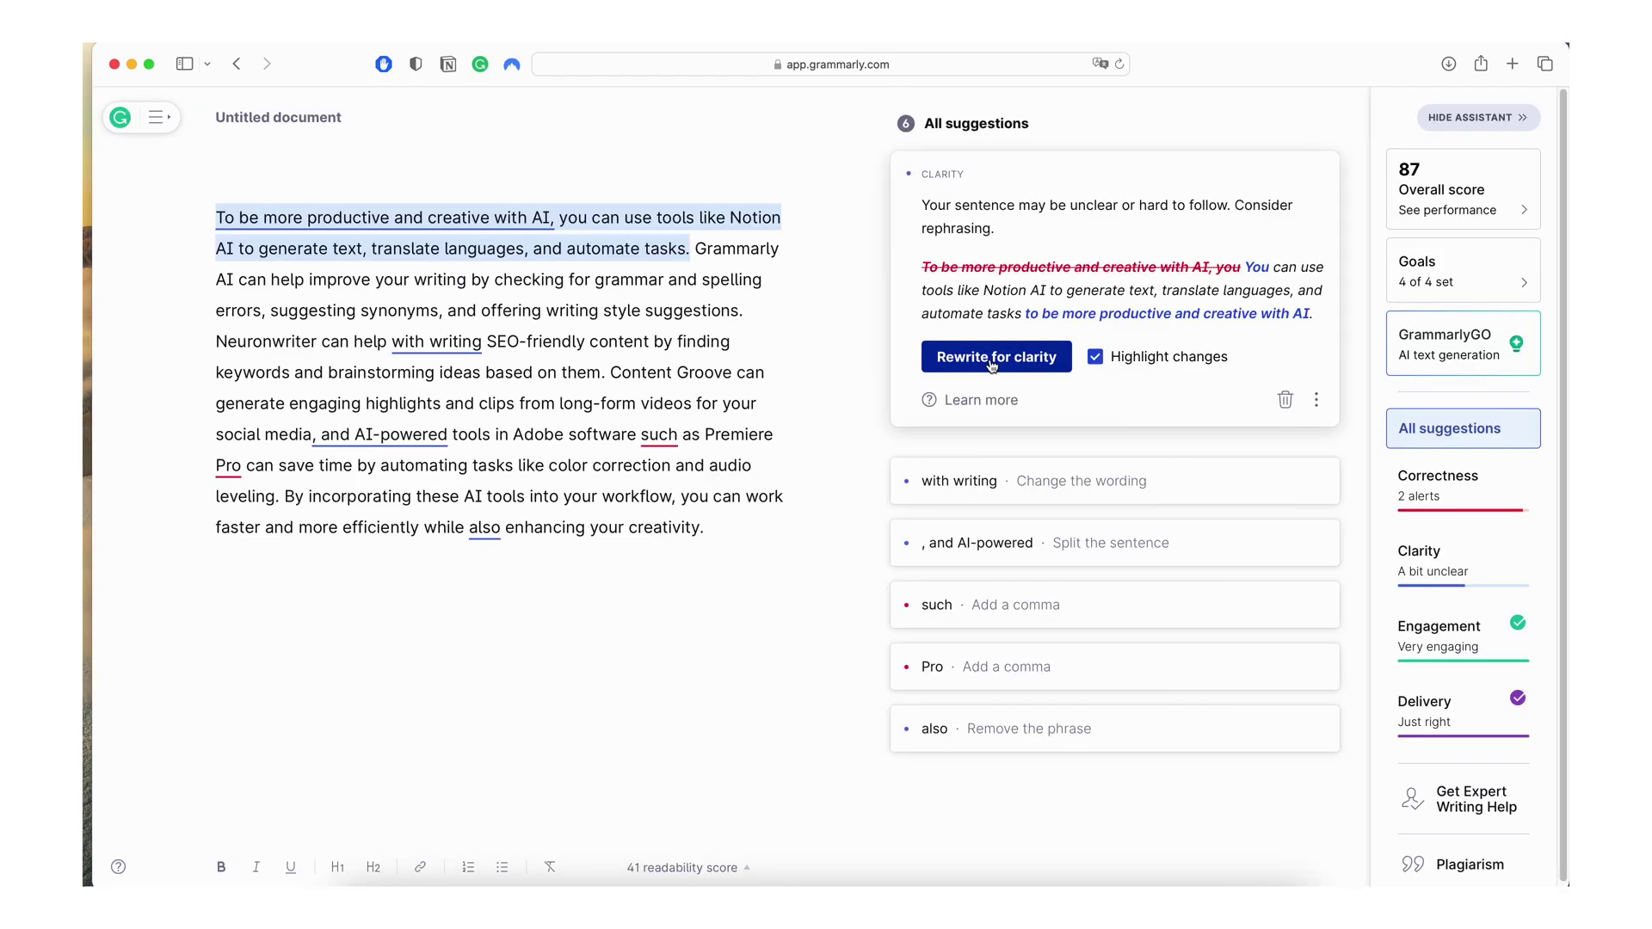
- In Grammarly, accept the first-sentence rewrite, change 'with writing' to 'write', and split before 'AI-powered tools'
left_click(966, 560)
left_click(1051, 406)
left_click(1032, 336)
left_click(1158, 392)
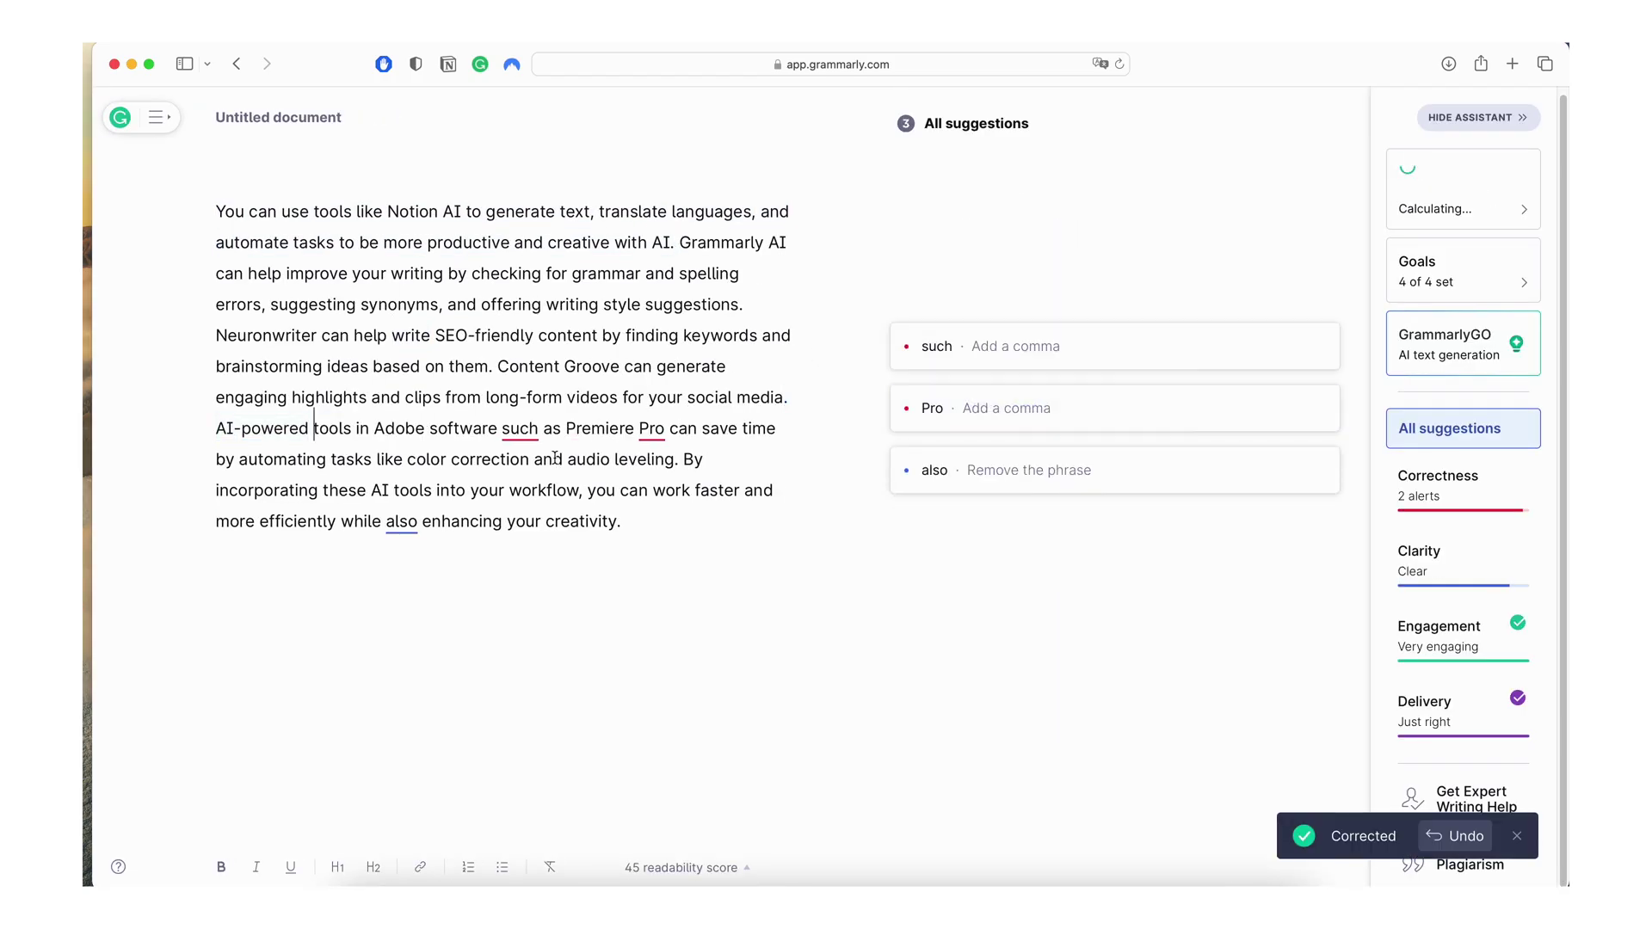
- Paste the corrected text into the Pages AI doc, then select the original paragraph
key("super+a")
key("super+c")
key("super+Tab")
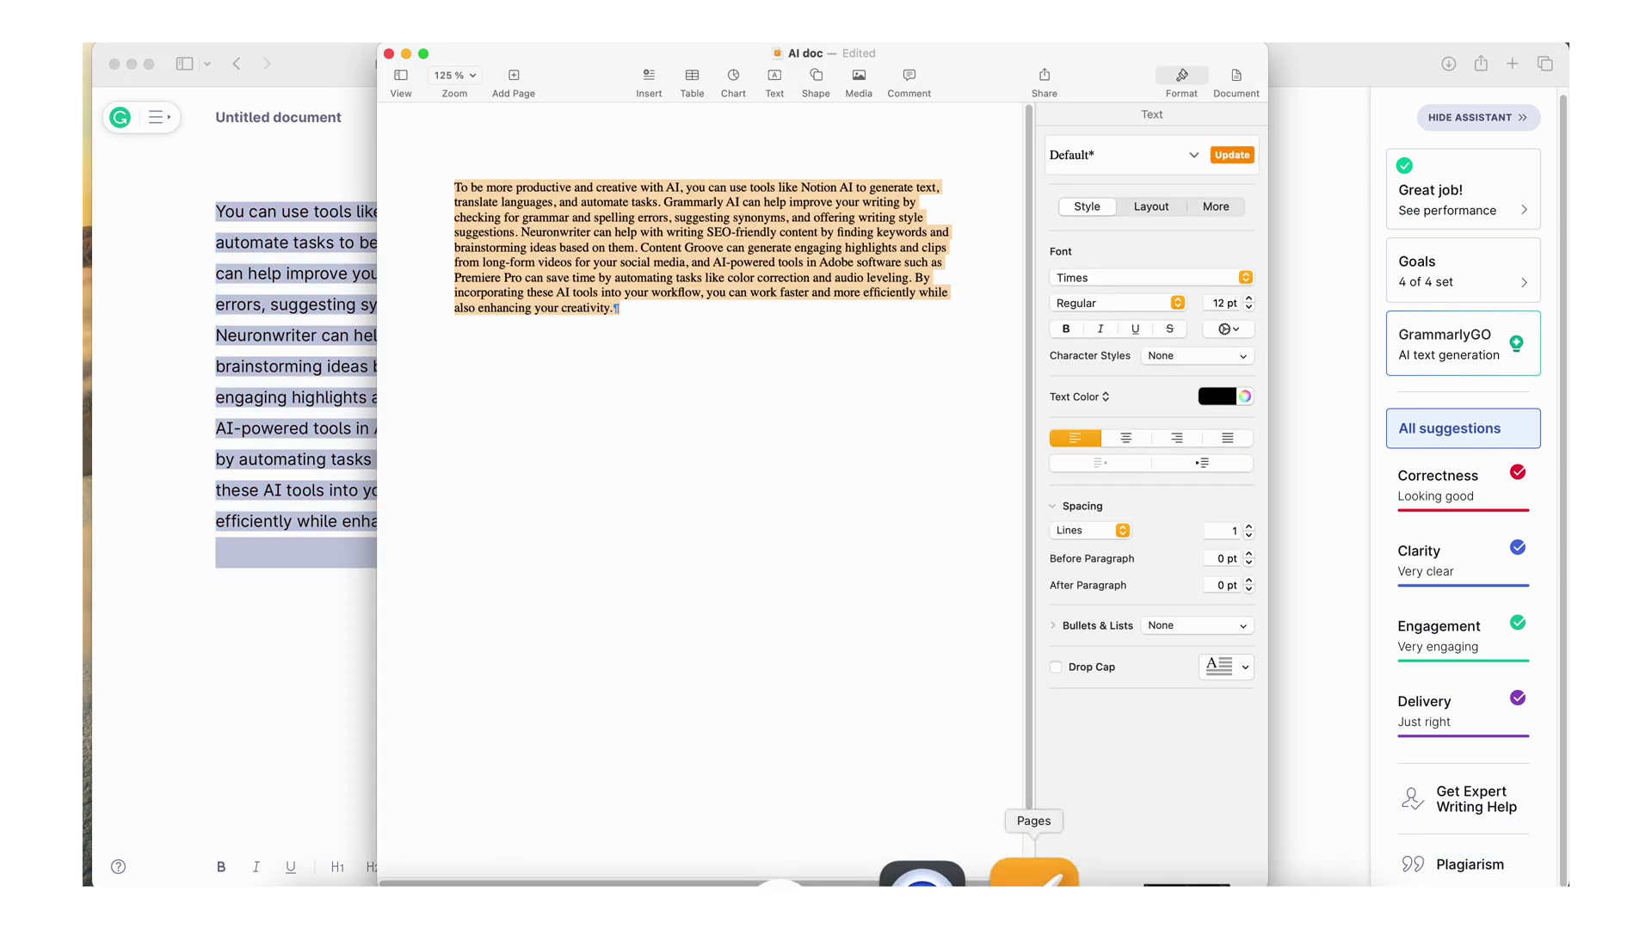
key("super+v")
left_click_drag(629, 303, 461, 207)
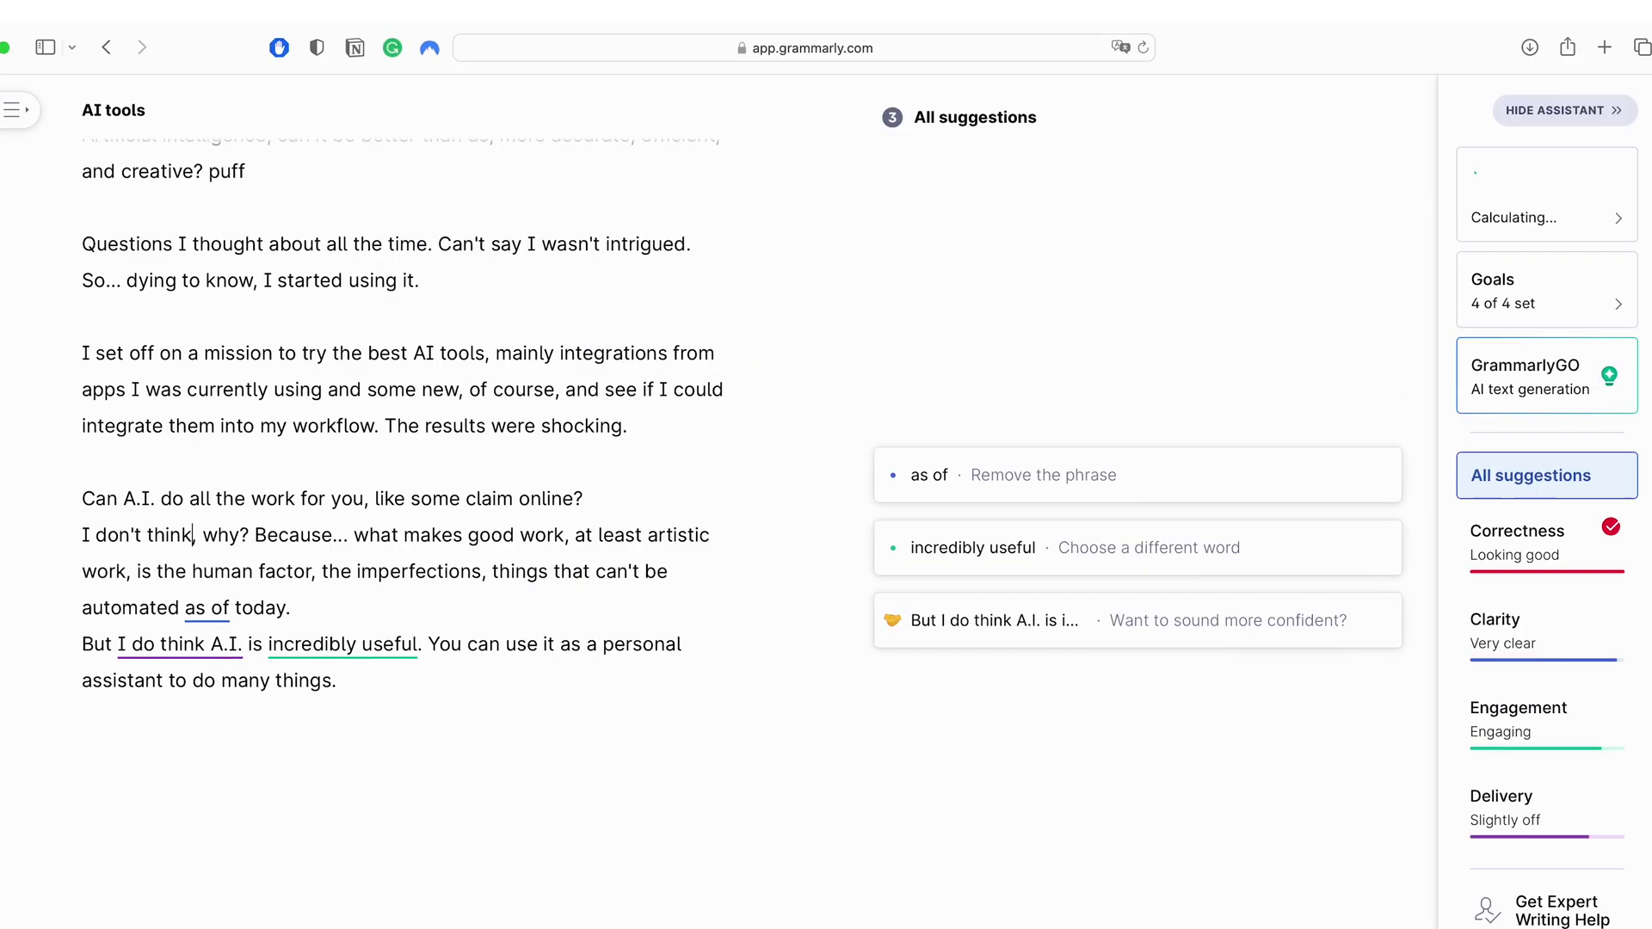
- Complete 'I don't think so', remove 'as of', and review the confidence suggestion for the A.I. line
type("so")
left_click(196, 609)
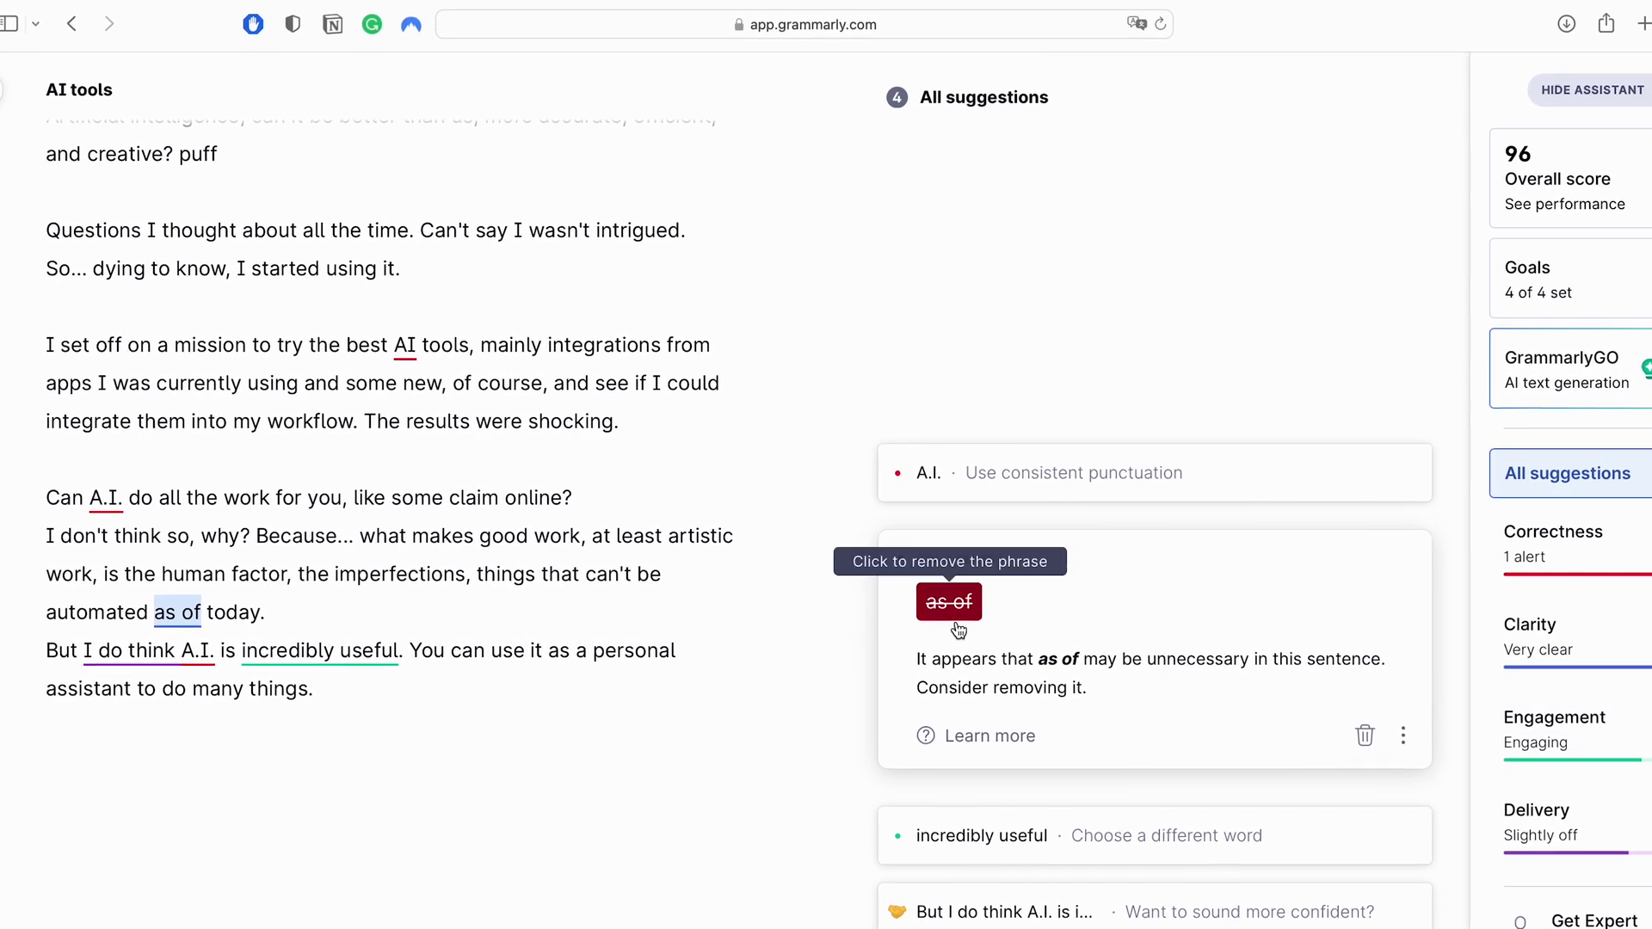
left_click(954, 621)
left_click(163, 650)
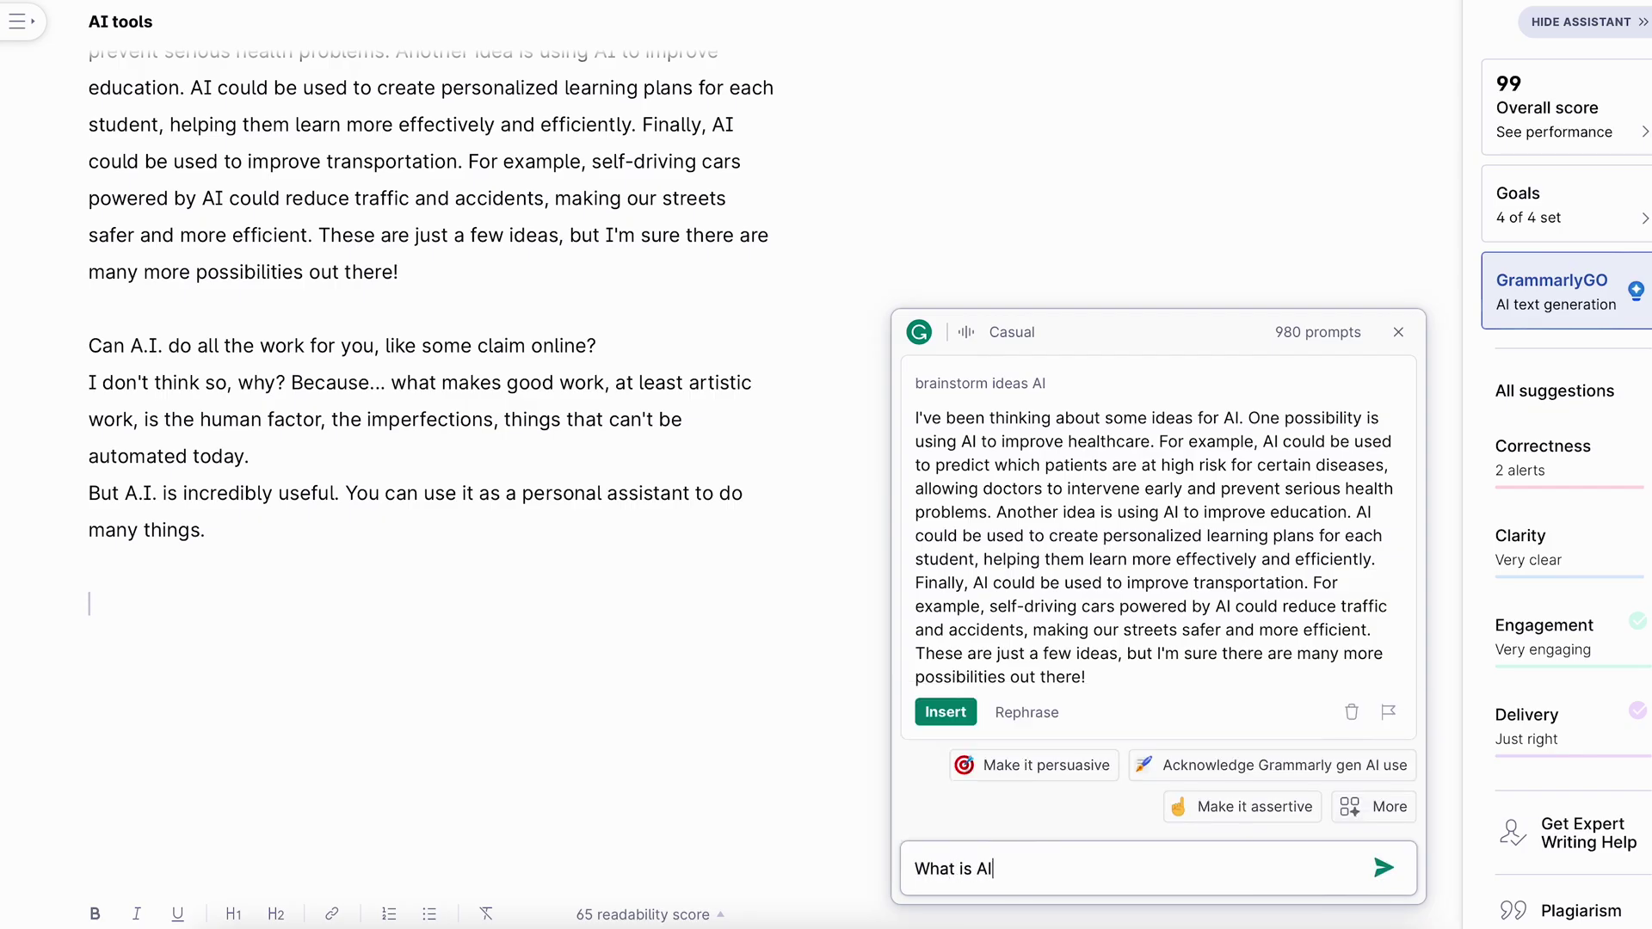
- Send the 'What is AI' GrammarlyGO prompt and ask for a simpler version of the answer
left_click(1380, 867)
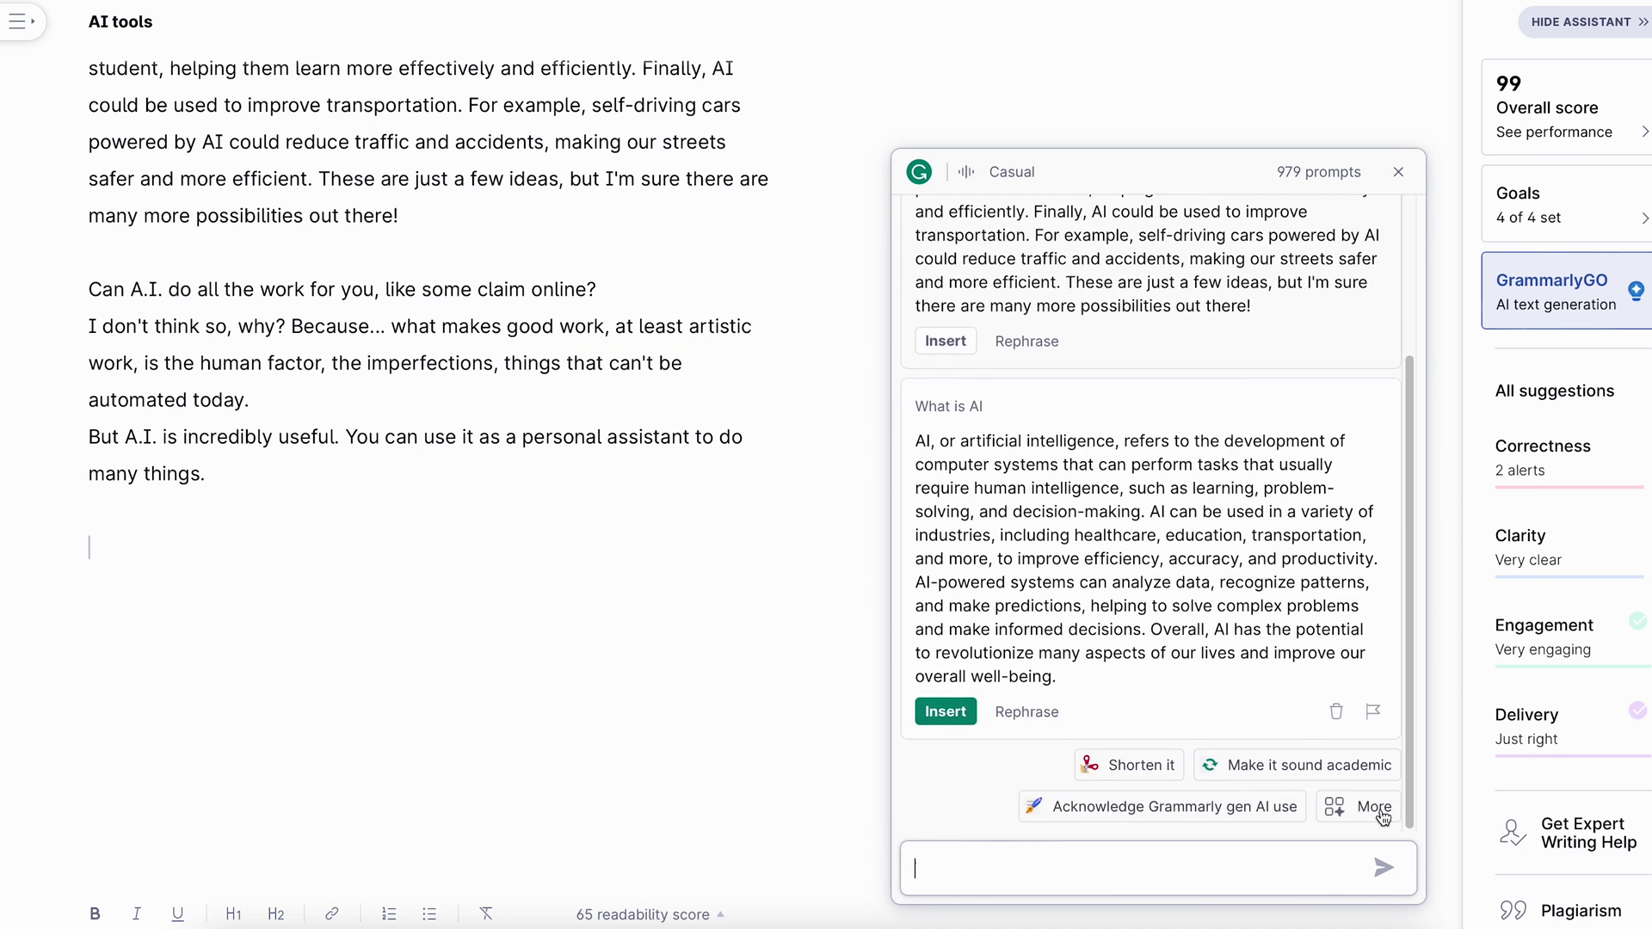
left_click(1366, 905)
left_click(872, 177)
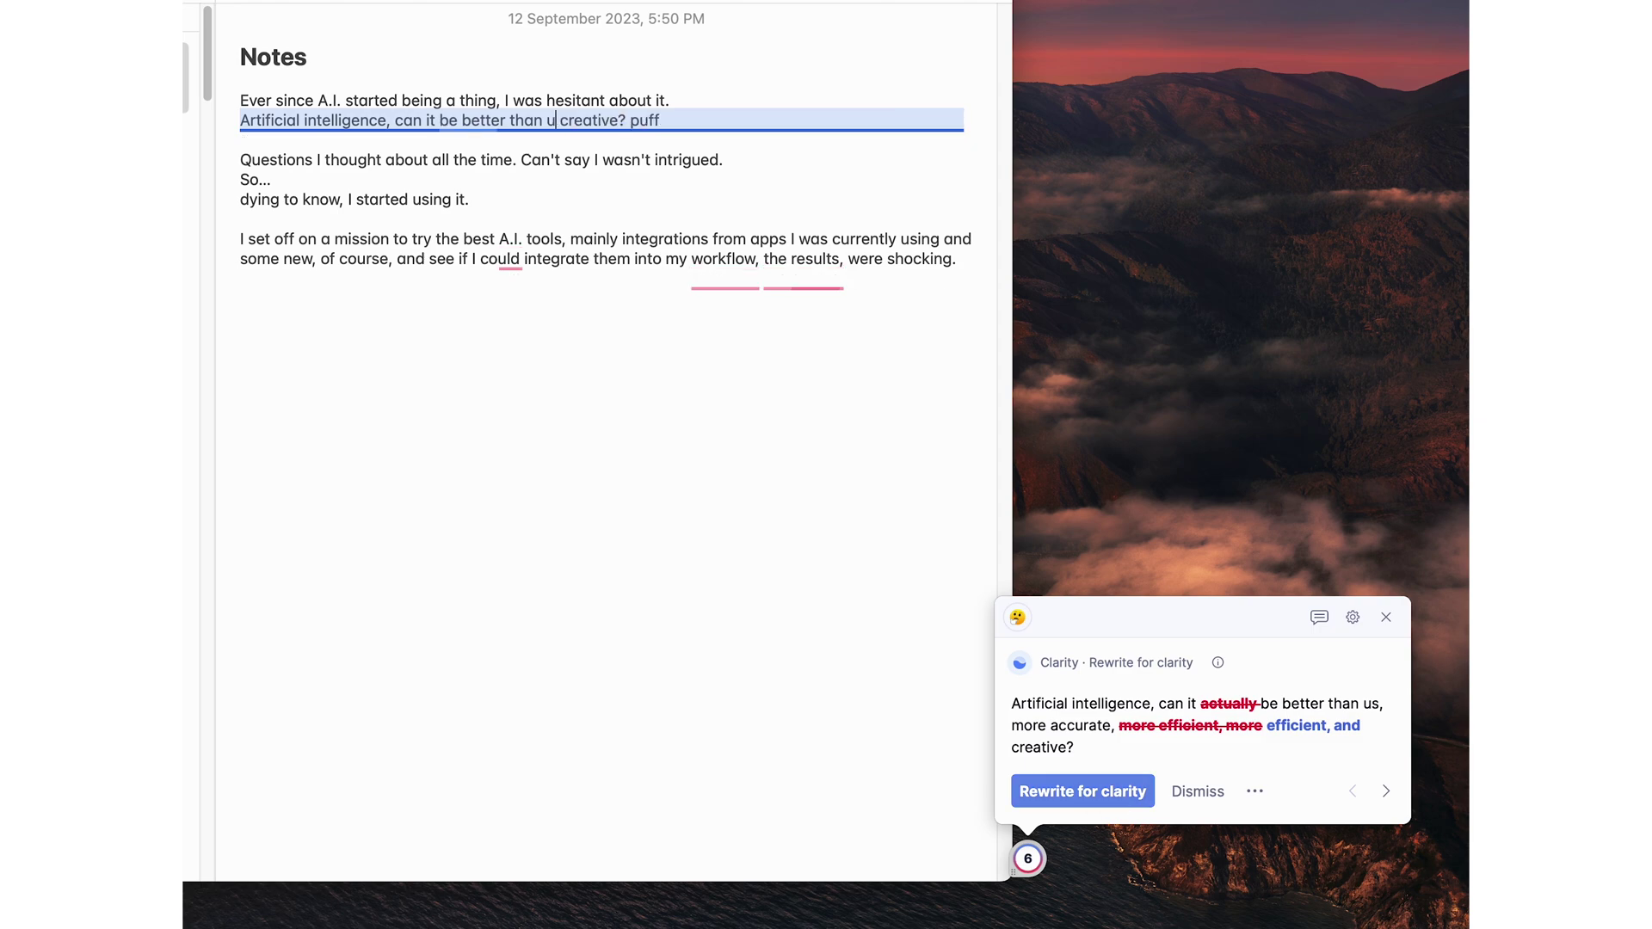
- Accept Grammarly's clarity rewrite in Apple Notes and the rephrased A.I. question in Notion
left_click(510, 245)
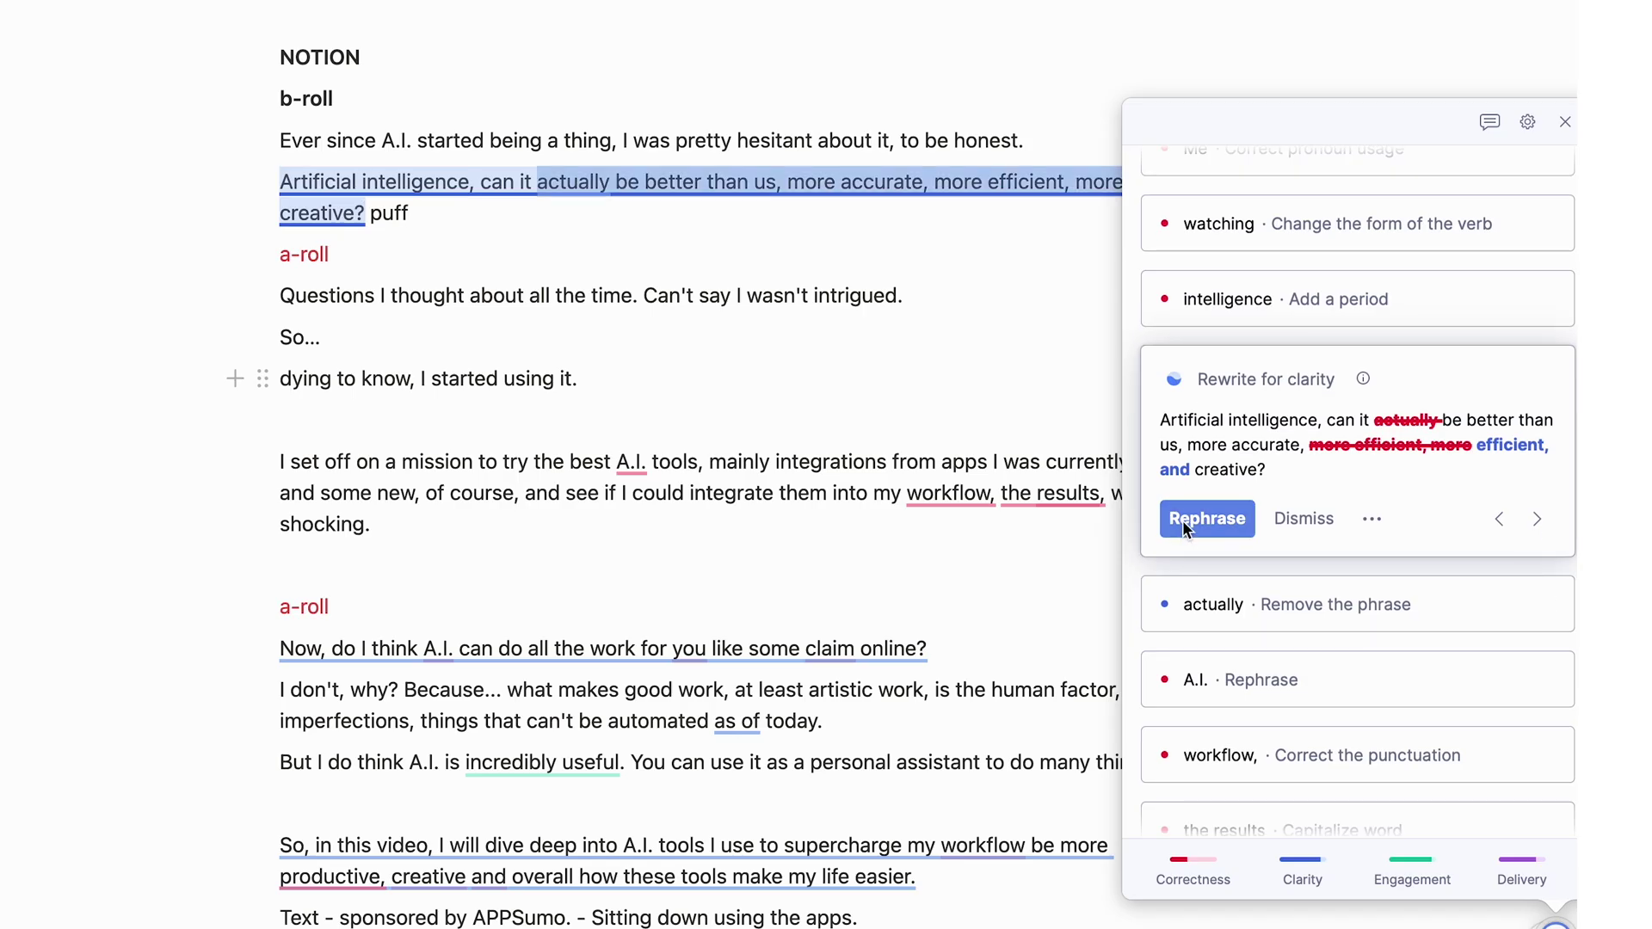
left_click(1184, 520)
scroll(636, 380, "down", 1)
left_click(1195, 496)
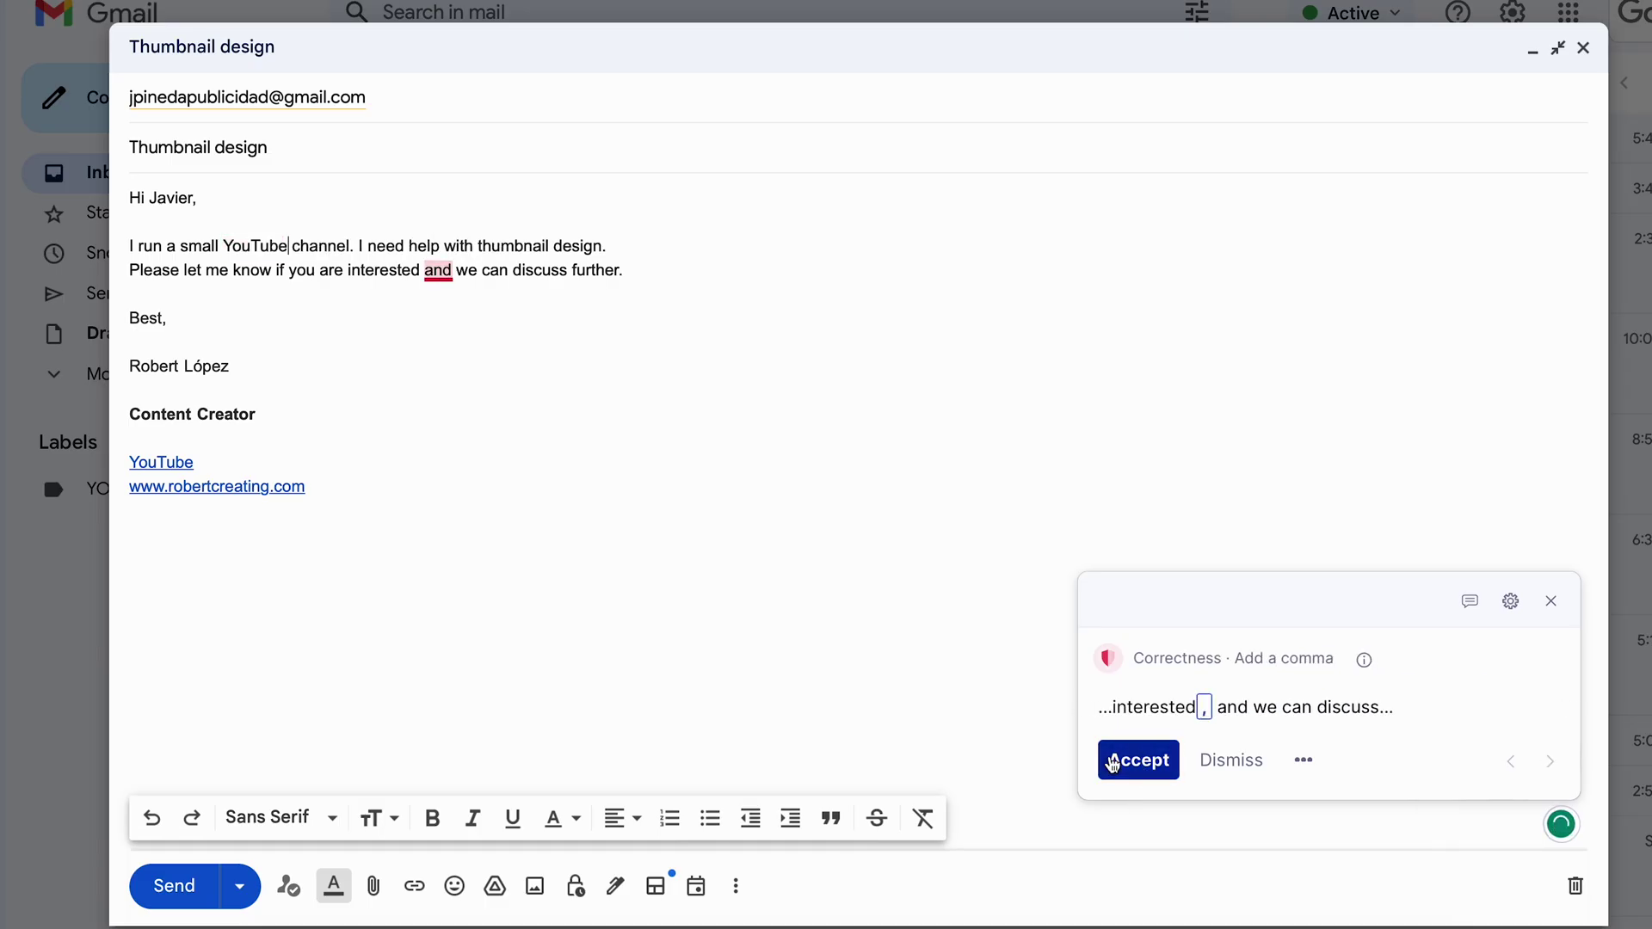
- Add the missing comma in the Gmail email, then check off Work Progress for the 11th in Notion
left_click(1113, 763)
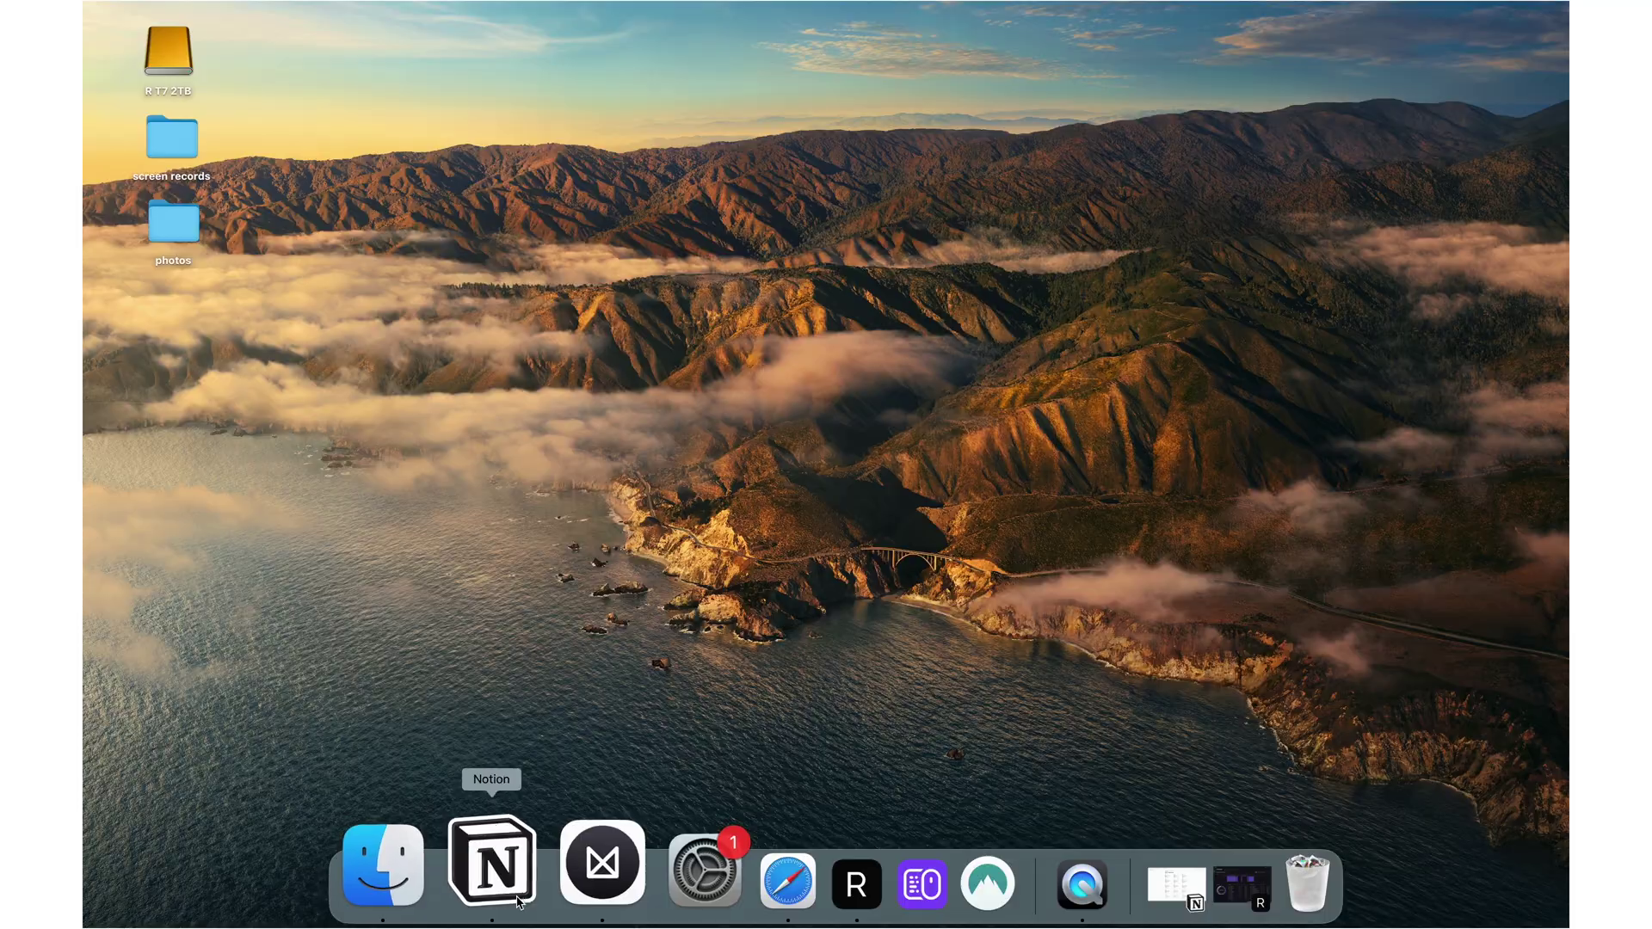
left_click(517, 900)
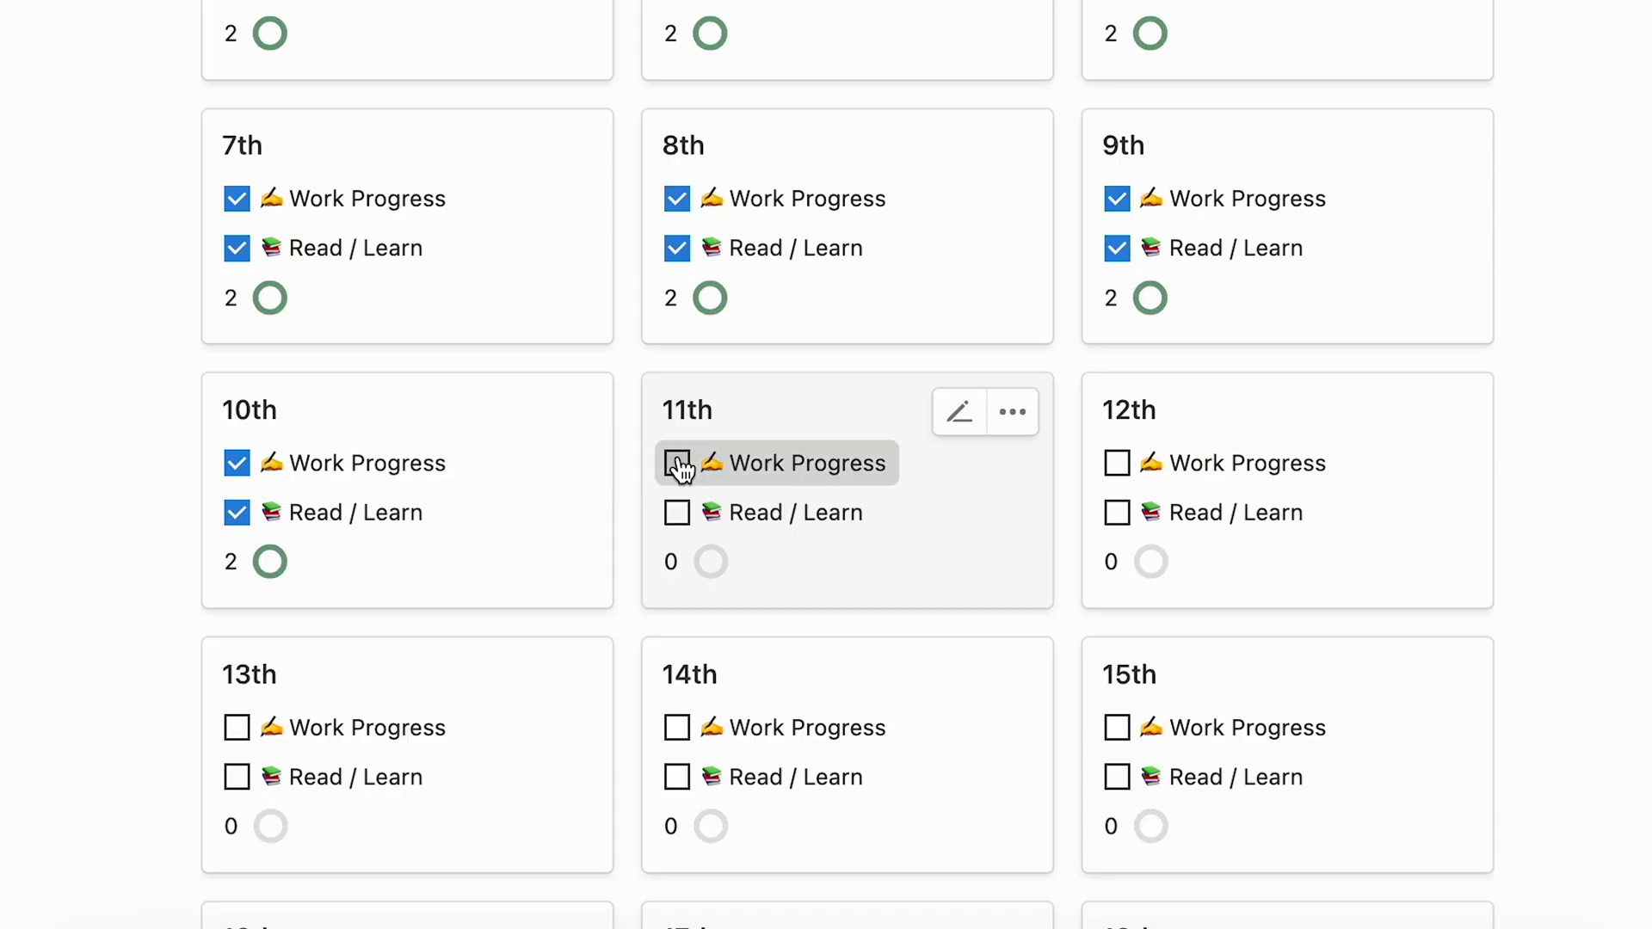
left_click(751, 593)
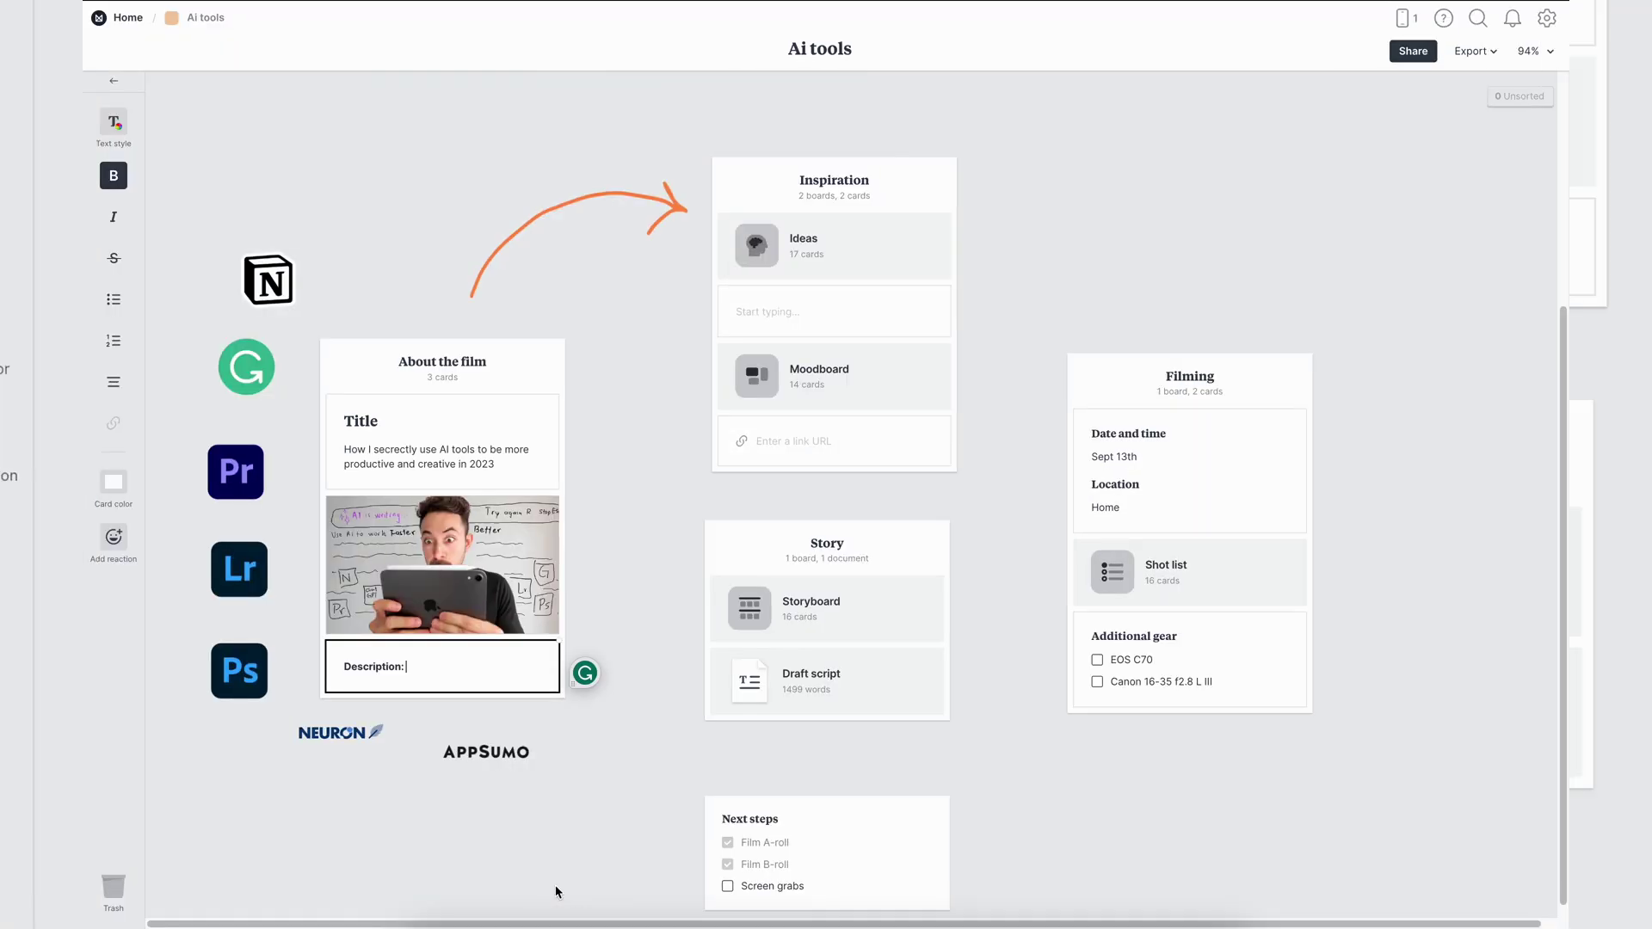
- Add the description 'These 7 AI tools will help you work faster and better' and start a GrammarlyGO 'brainstorm ideas about' prompt
type("These 7 AI tools will help you wor")
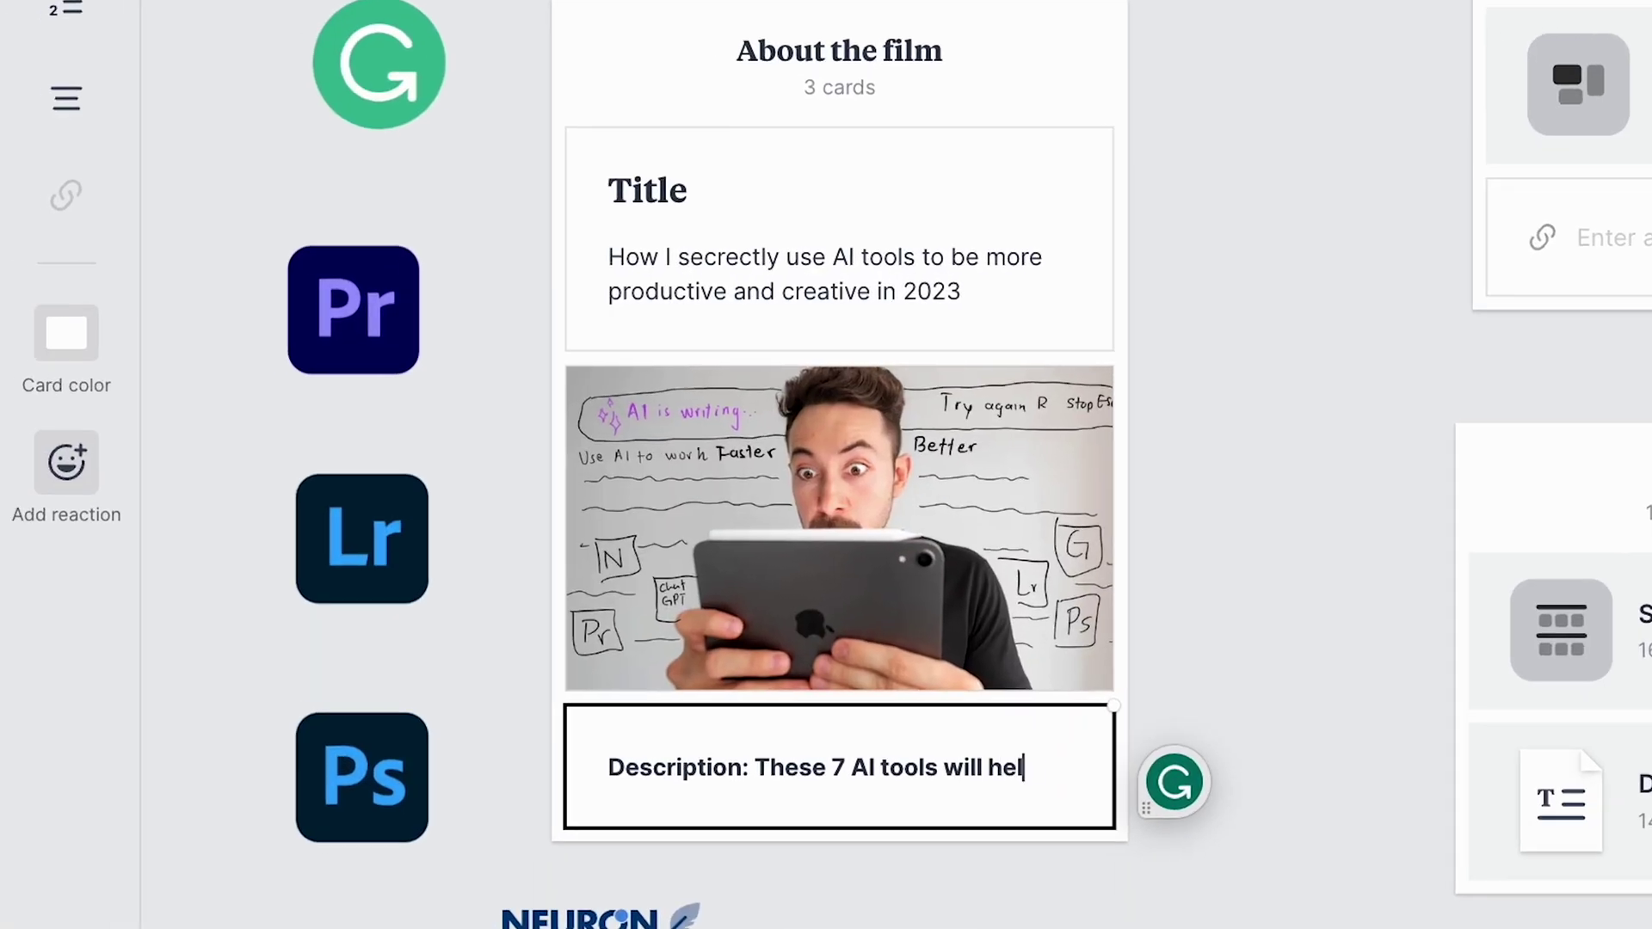
type("k faster and better")
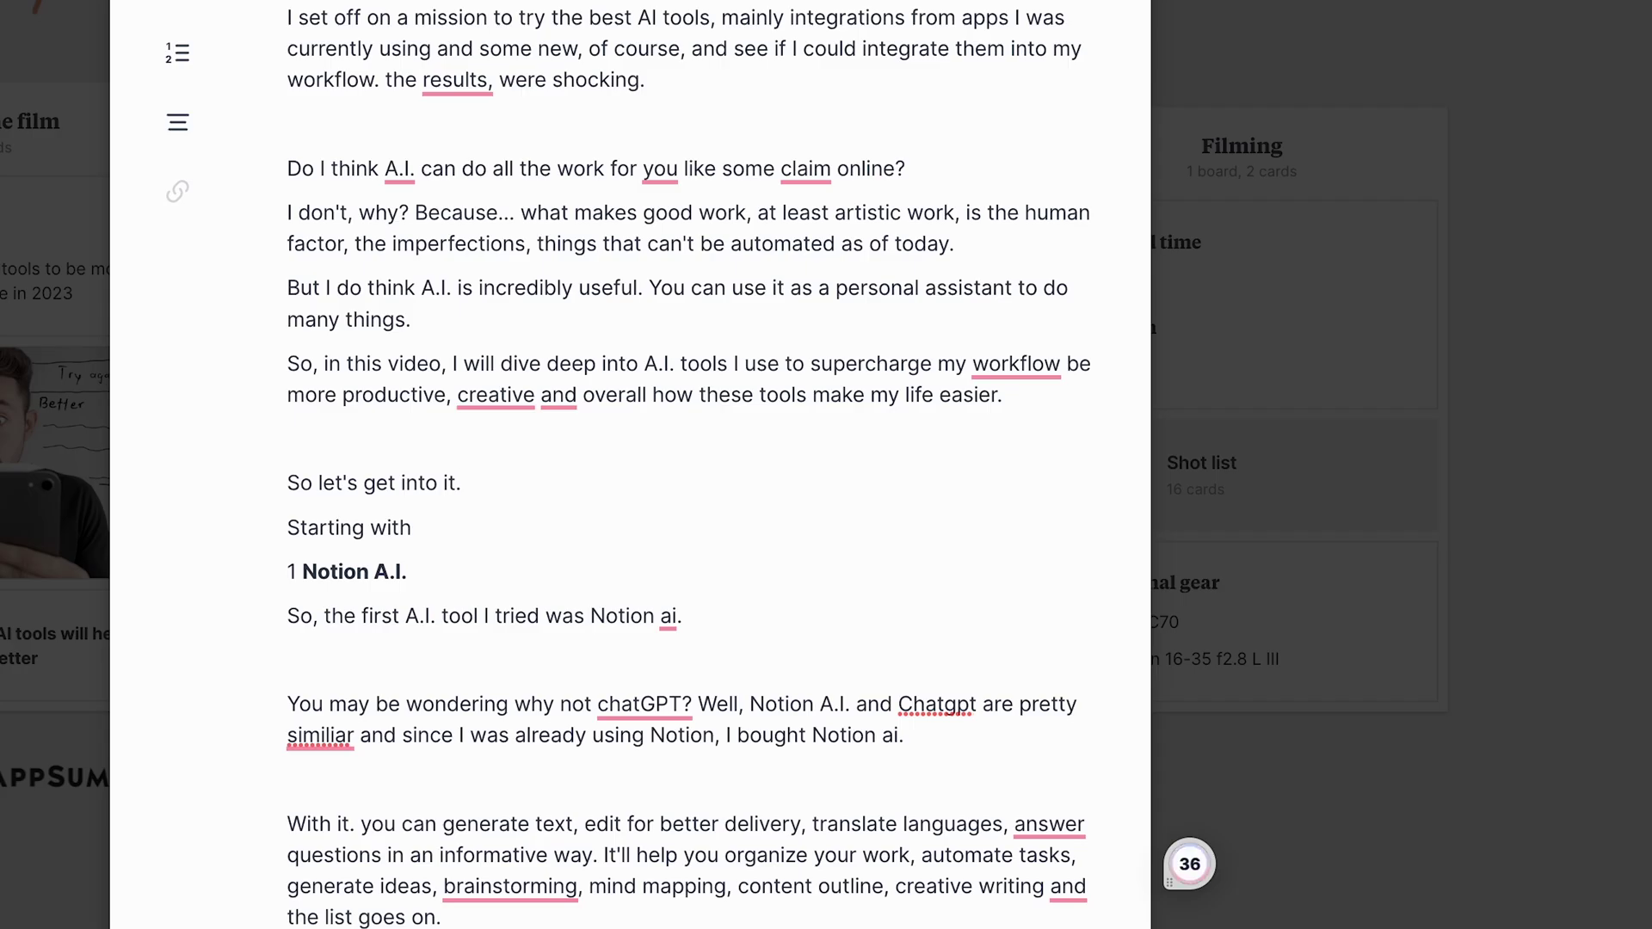
left_click(1149, 863)
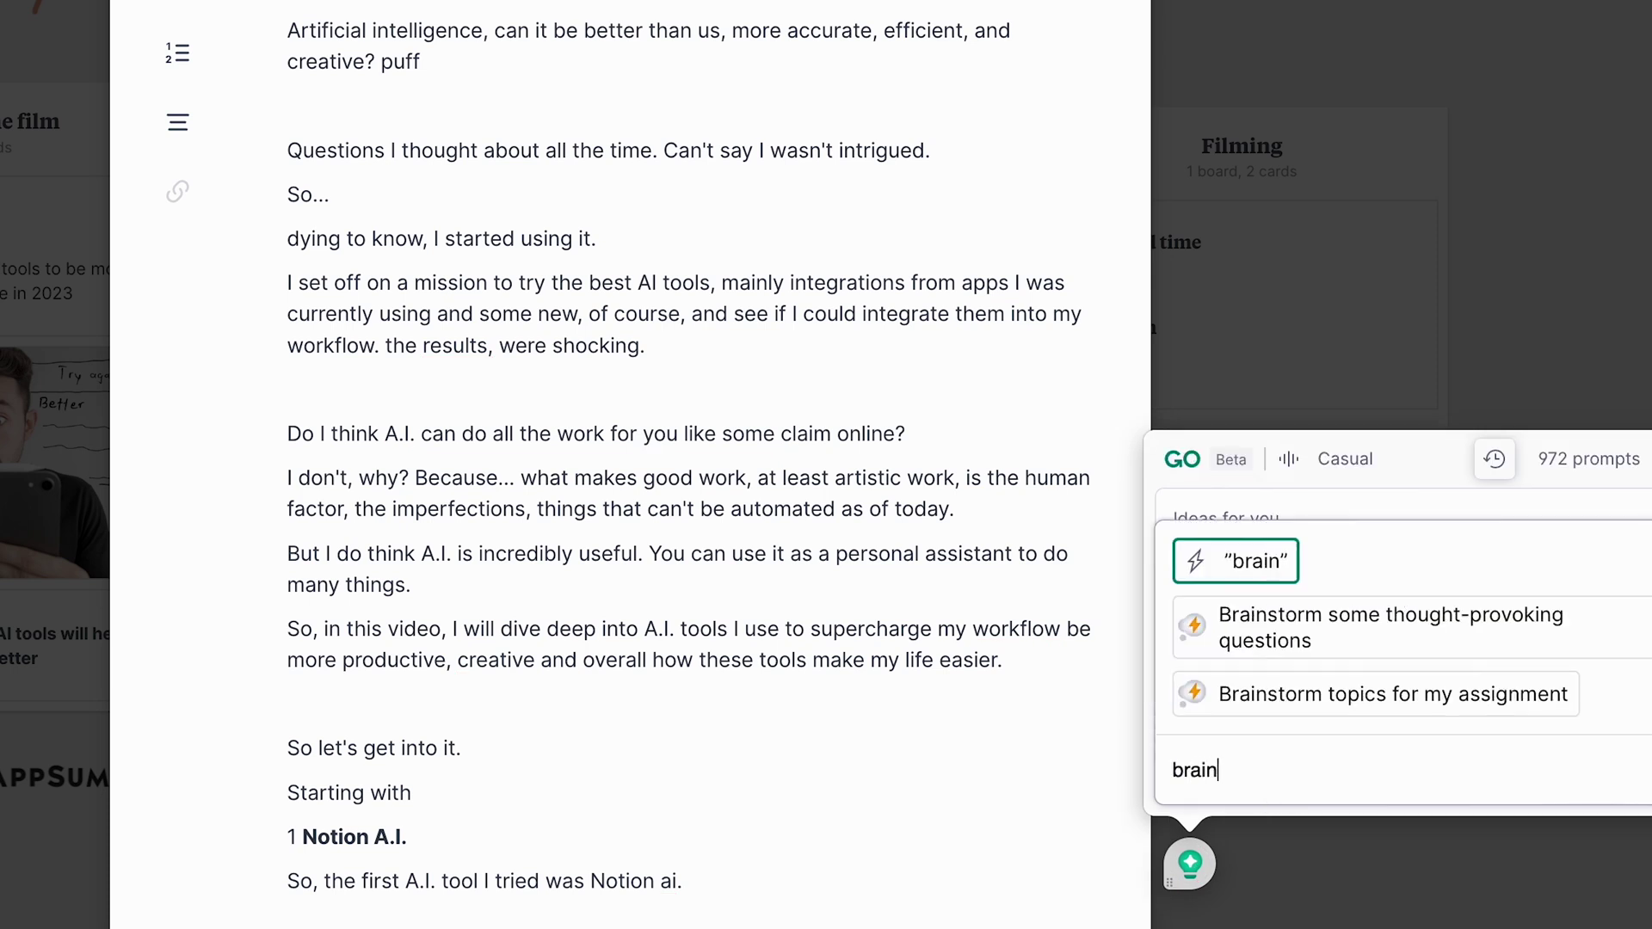
type("brainstorm ideas about")
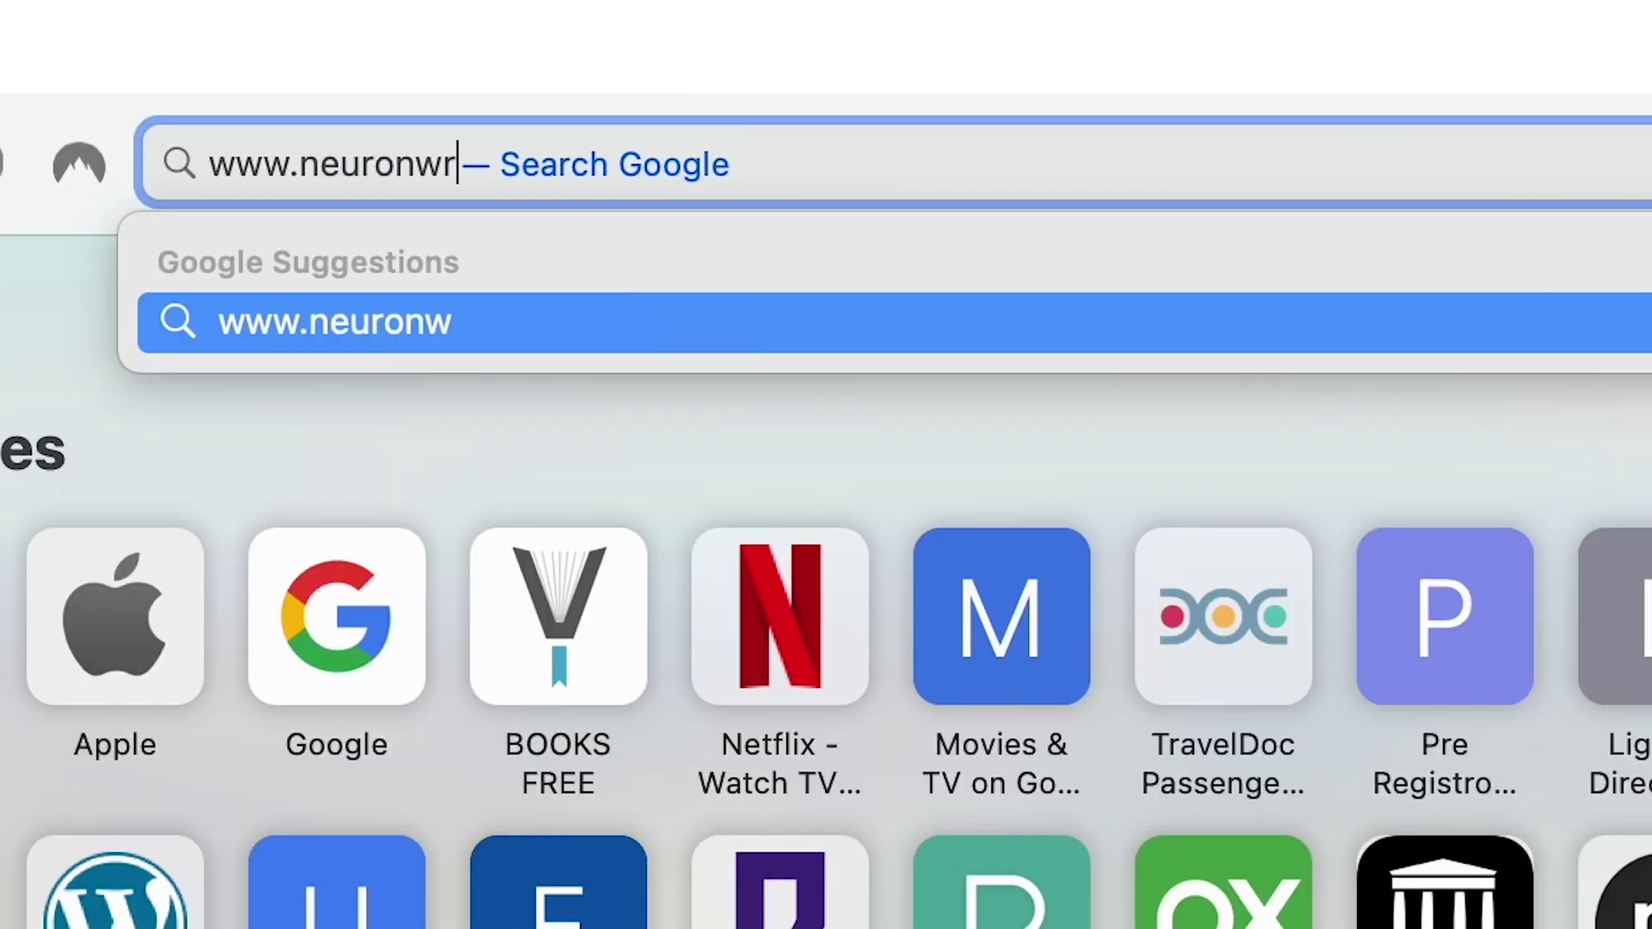
- Load neuronwriter.com in Safari
type("iter.com")
key("Return")
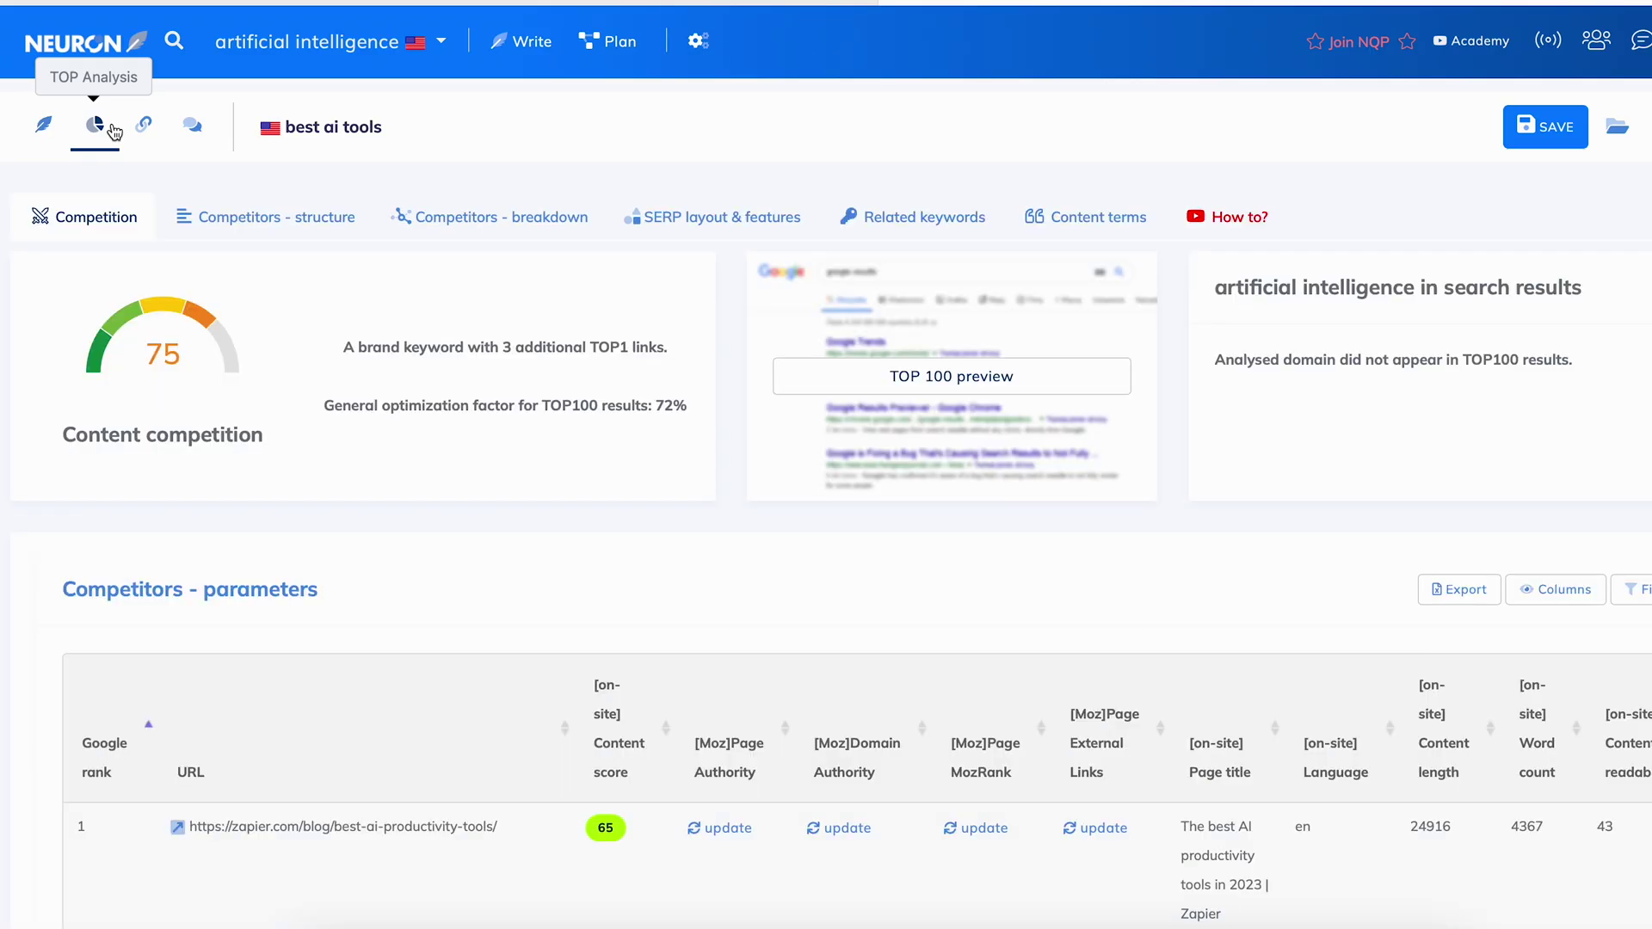
- Review the suggested content terms for 'best ai tools', then scroll the competitors' heading outlines
scroll(1161, 731, "down", 3)
scroll(1156, 678, "up", 2)
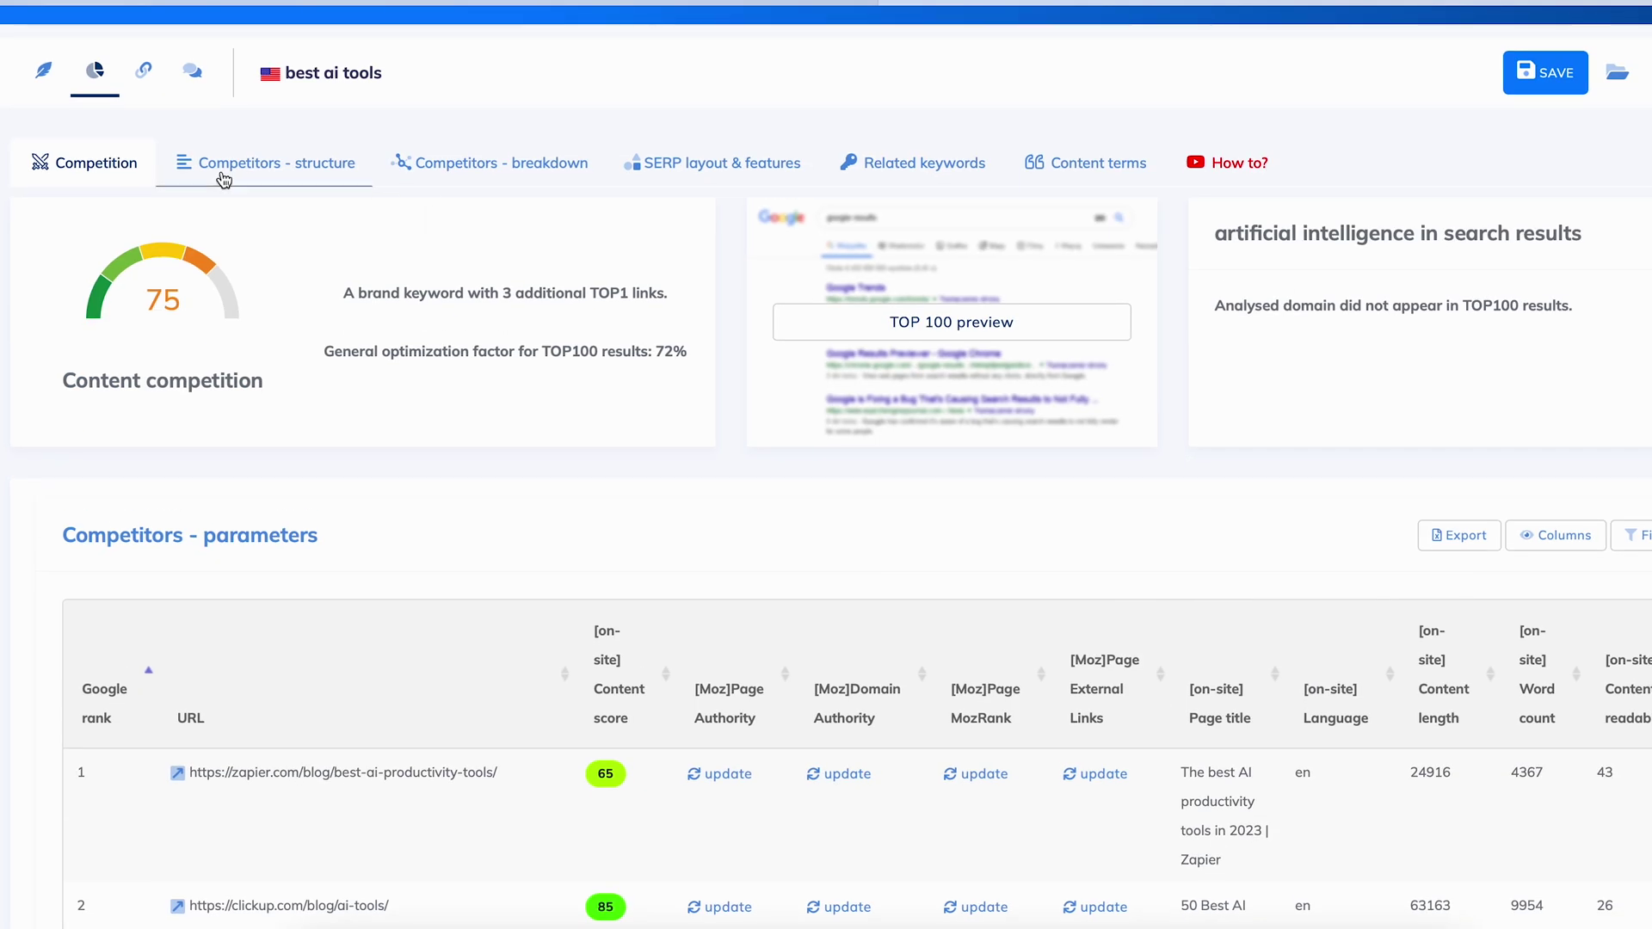
left_click(1082, 178)
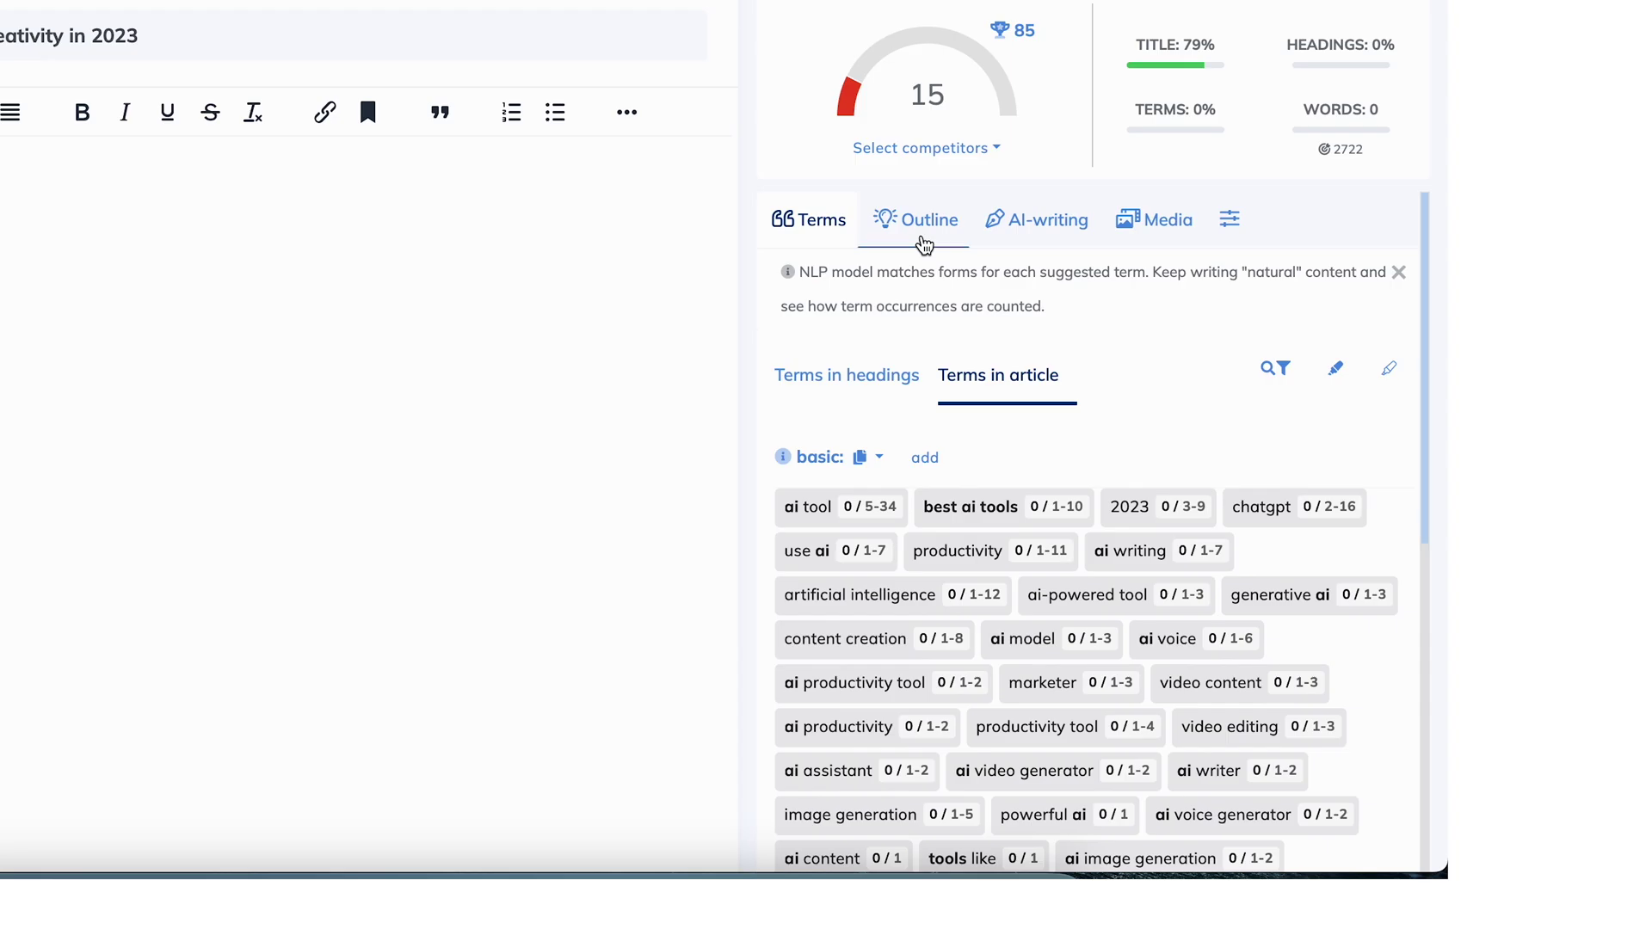
left_click(1017, 232)
scroll(1268, 597, "down", 3)
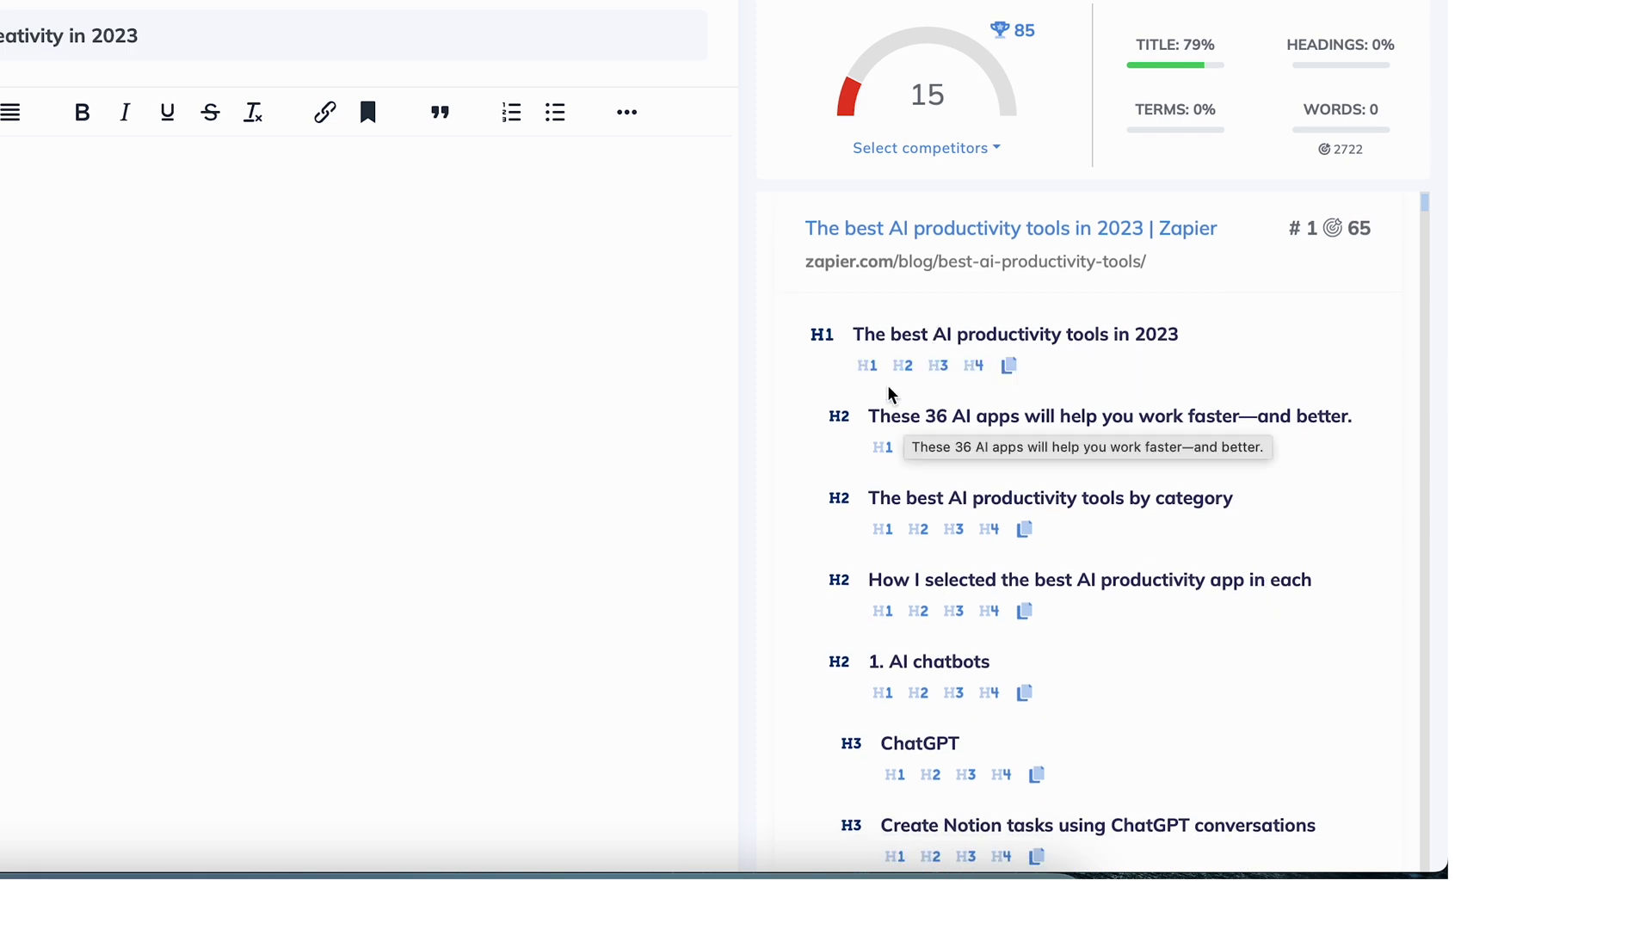
- Add the competitor's top heading as H1 and have AI generate an article outline
left_click(867, 366)
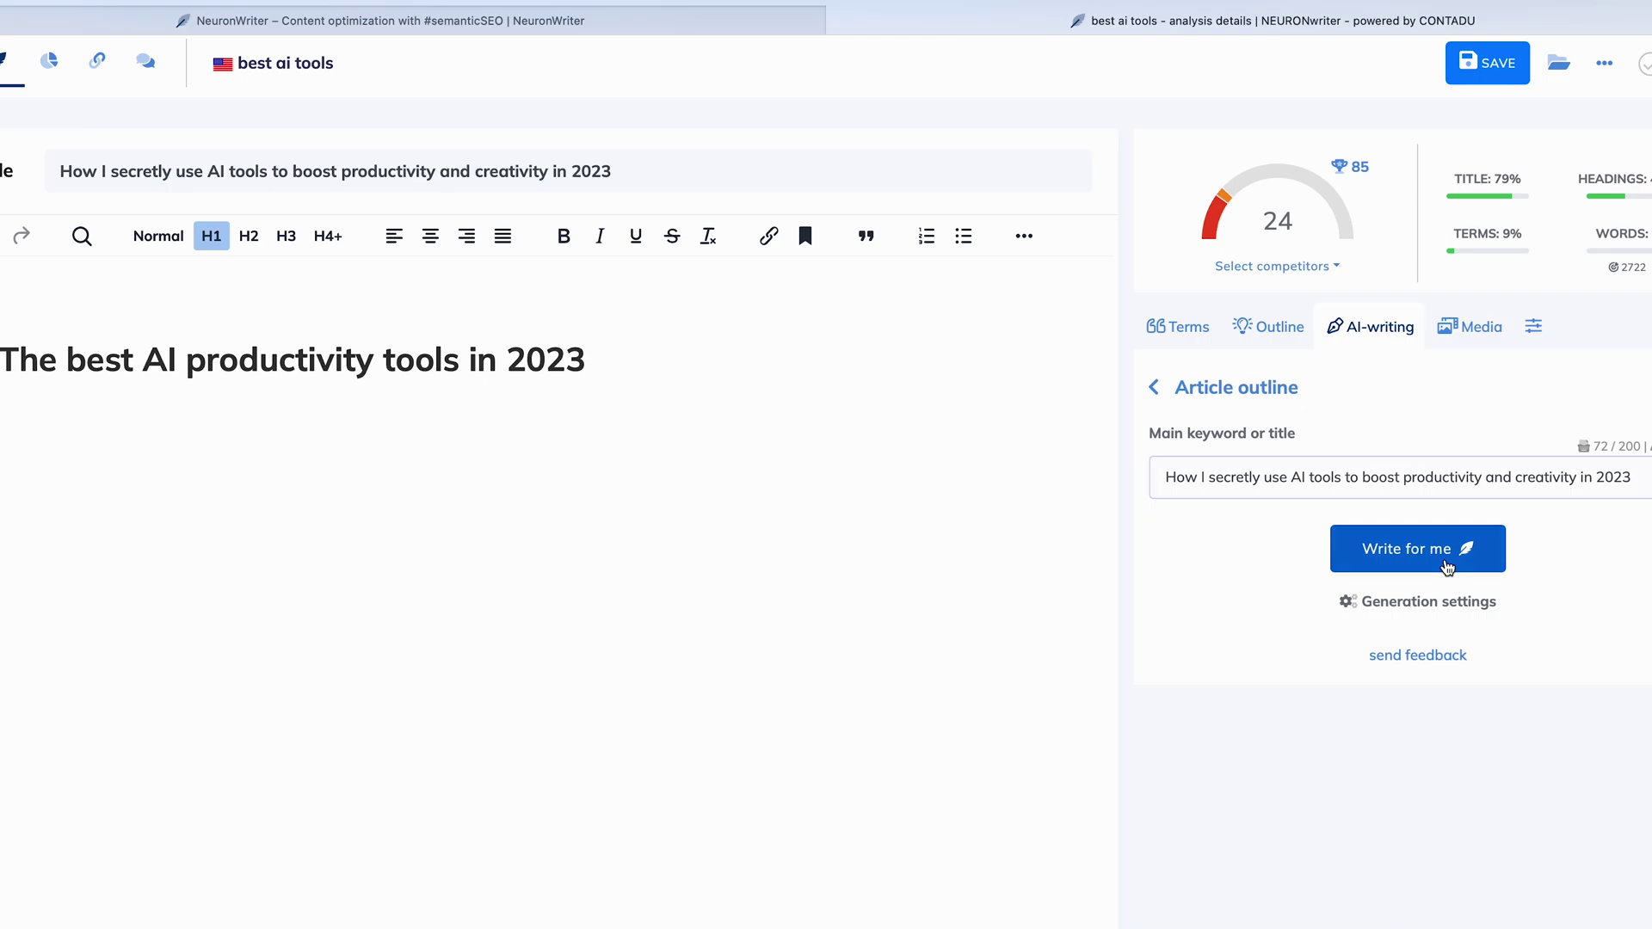
left_click(1446, 562)
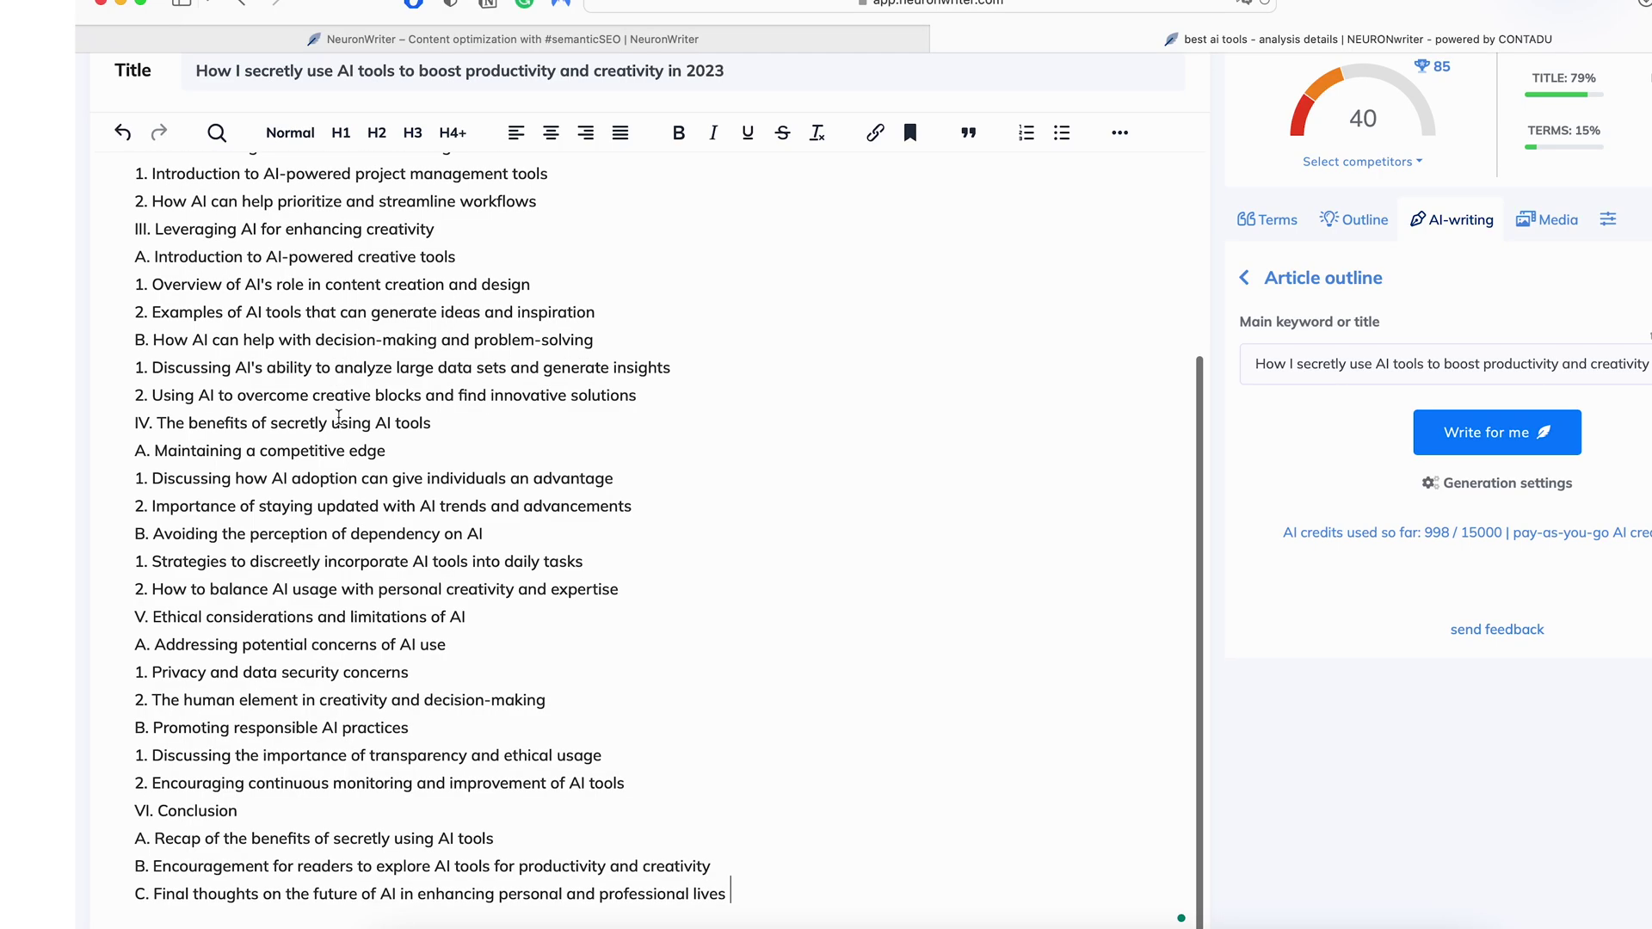
scroll(670, 650, "up", 2)
scroll(671, 650, "up", 4)
scroll(670, 650, "down", 3)
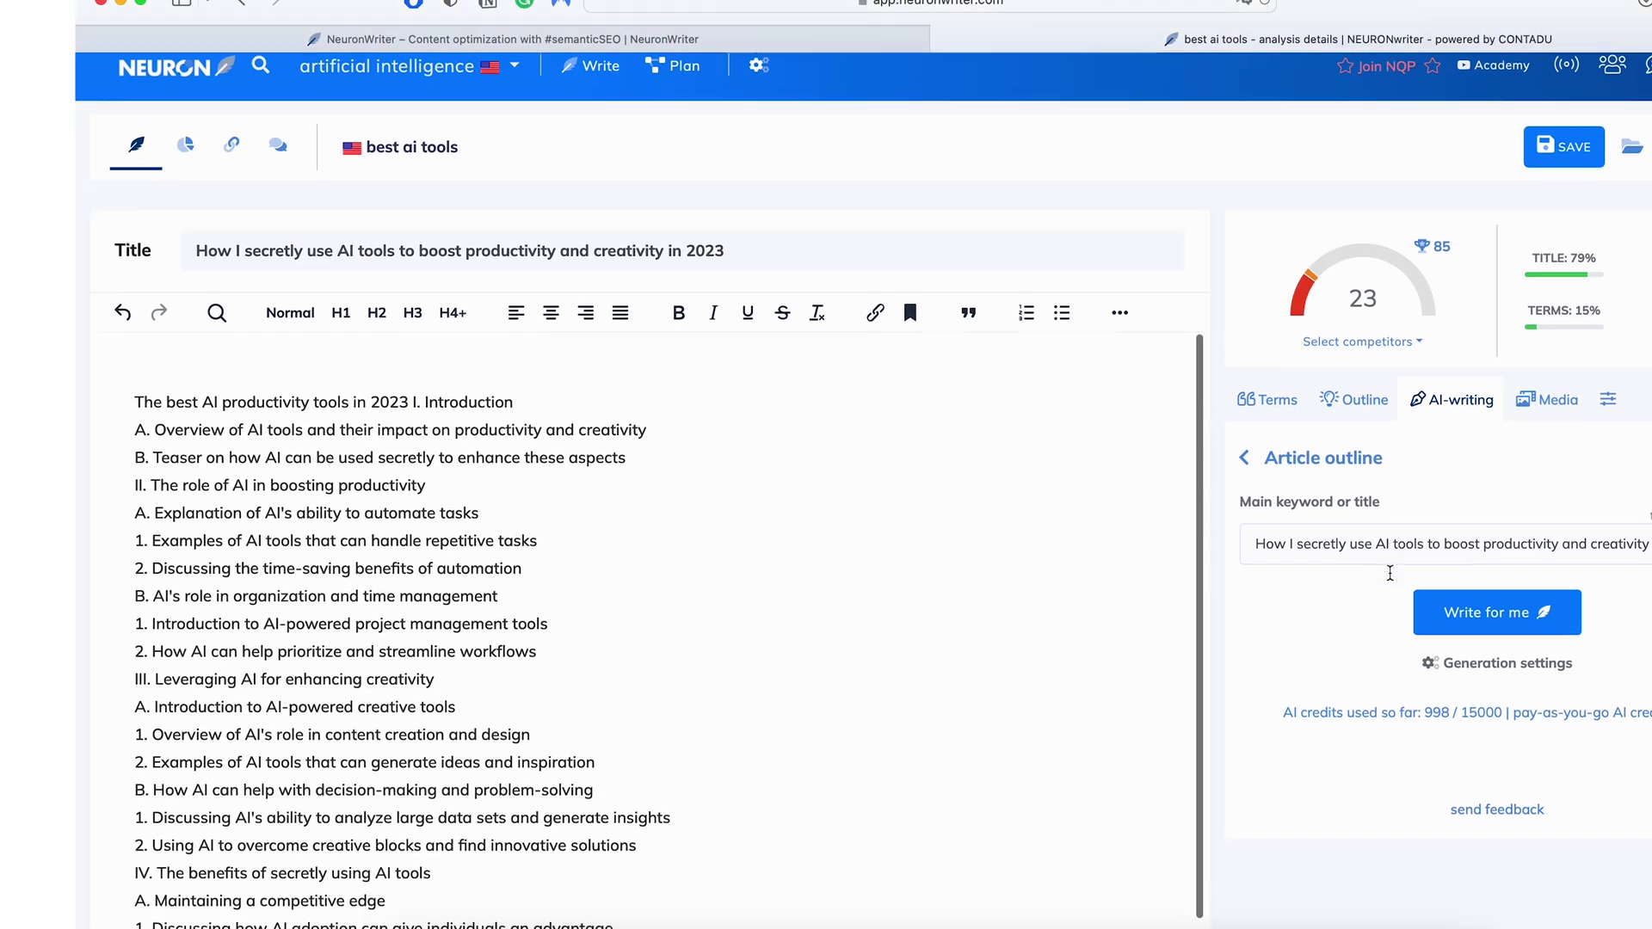
key("ctrl+a")
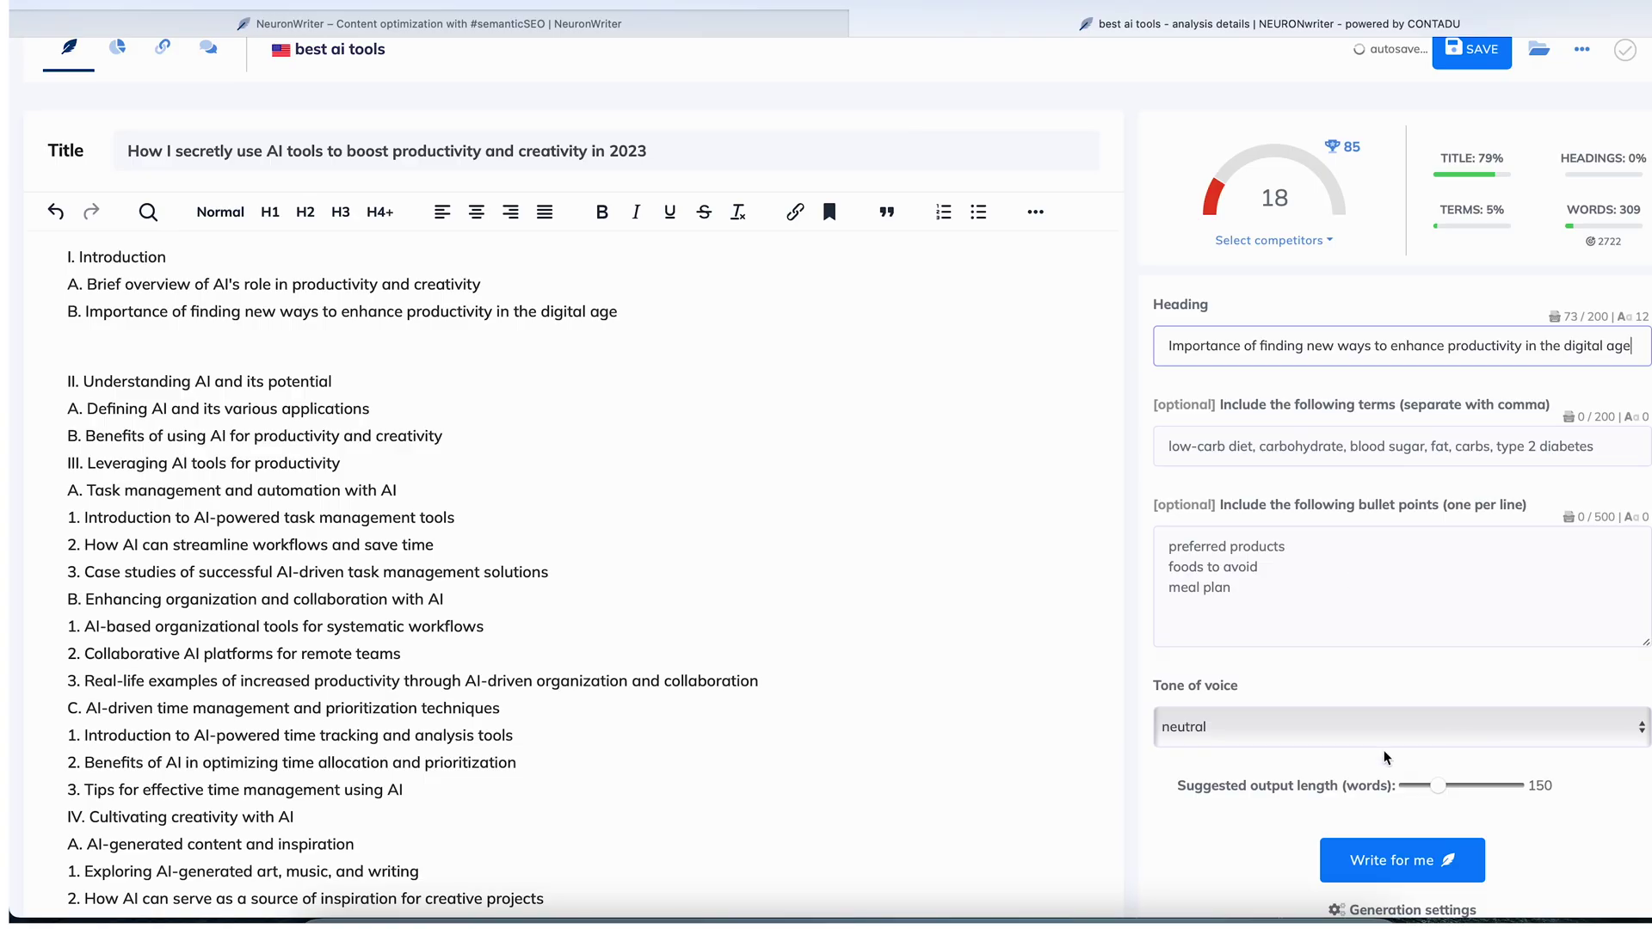
scroll(1409, 761, "down", 2)
- Generate a funny-toned AI paragraph for the digital-age productivity heading
left_click(1337, 662)
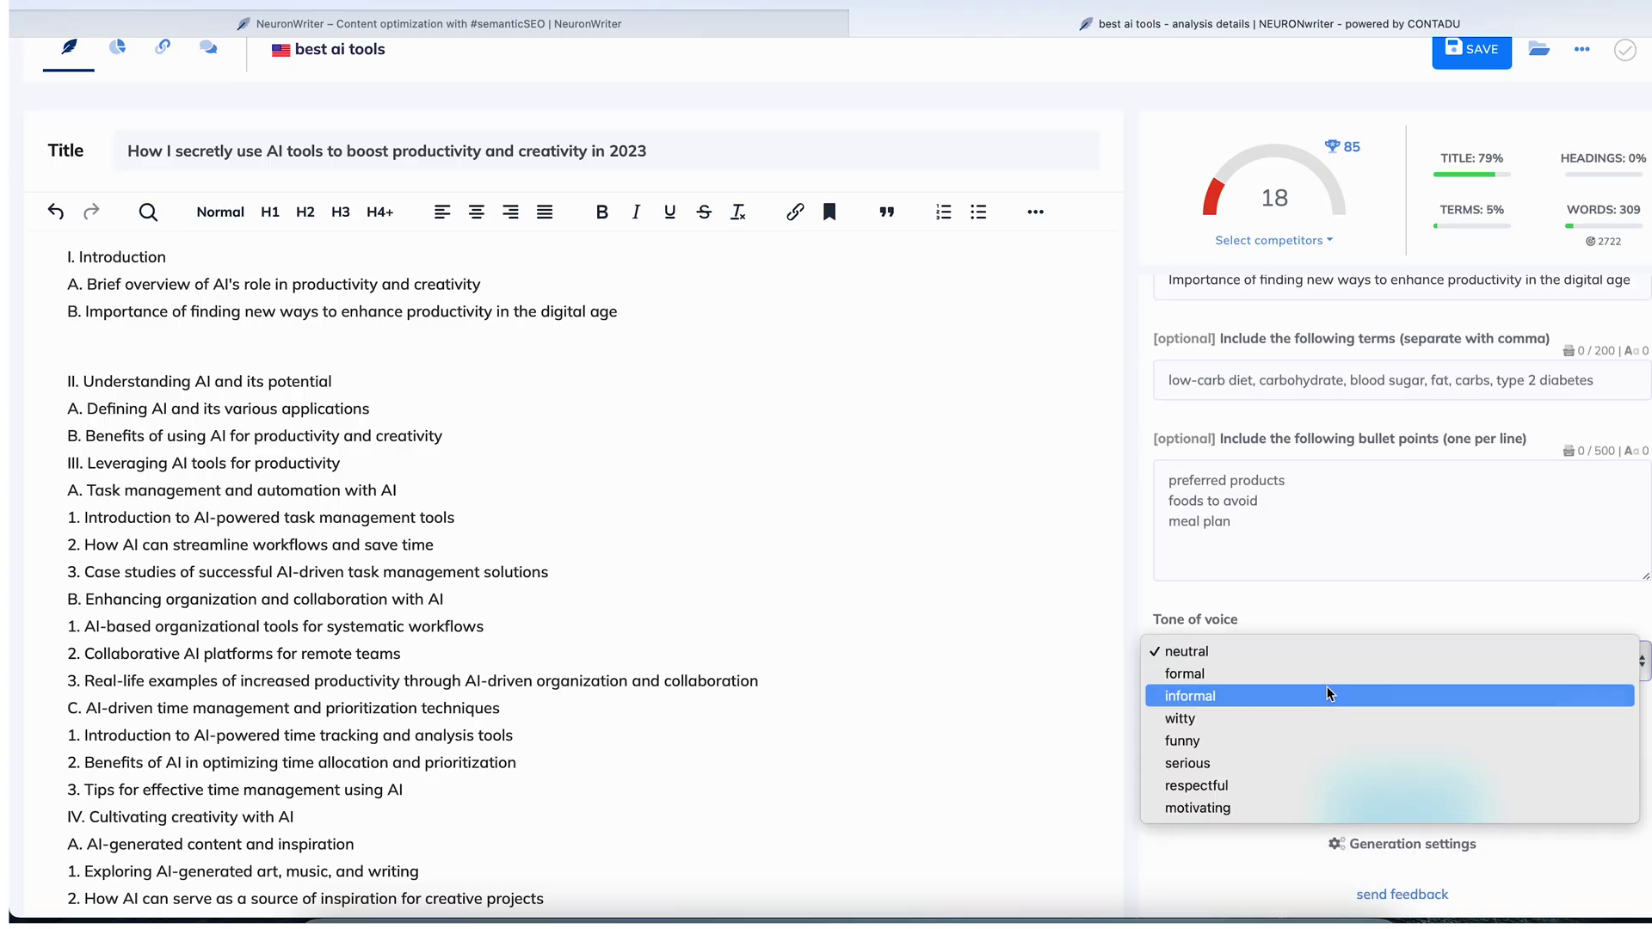
left_click(1277, 738)
left_click(1387, 796)
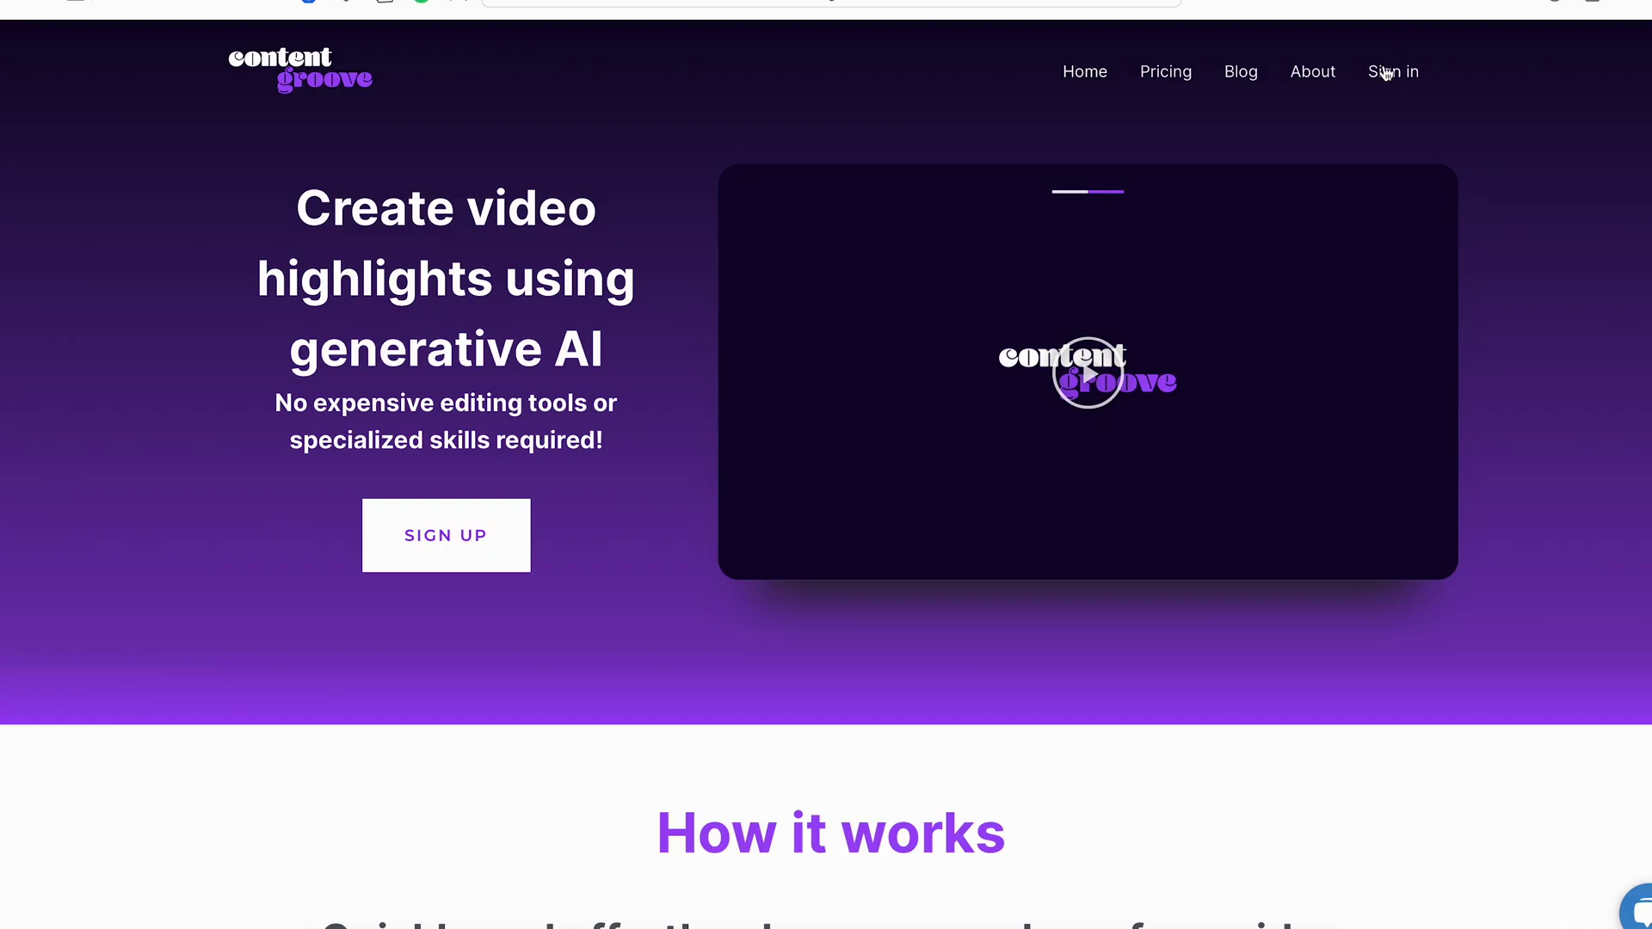
- Open the Content Groove video library and a video's AI-generated clips with their timestamped transcript
left_click(1385, 73)
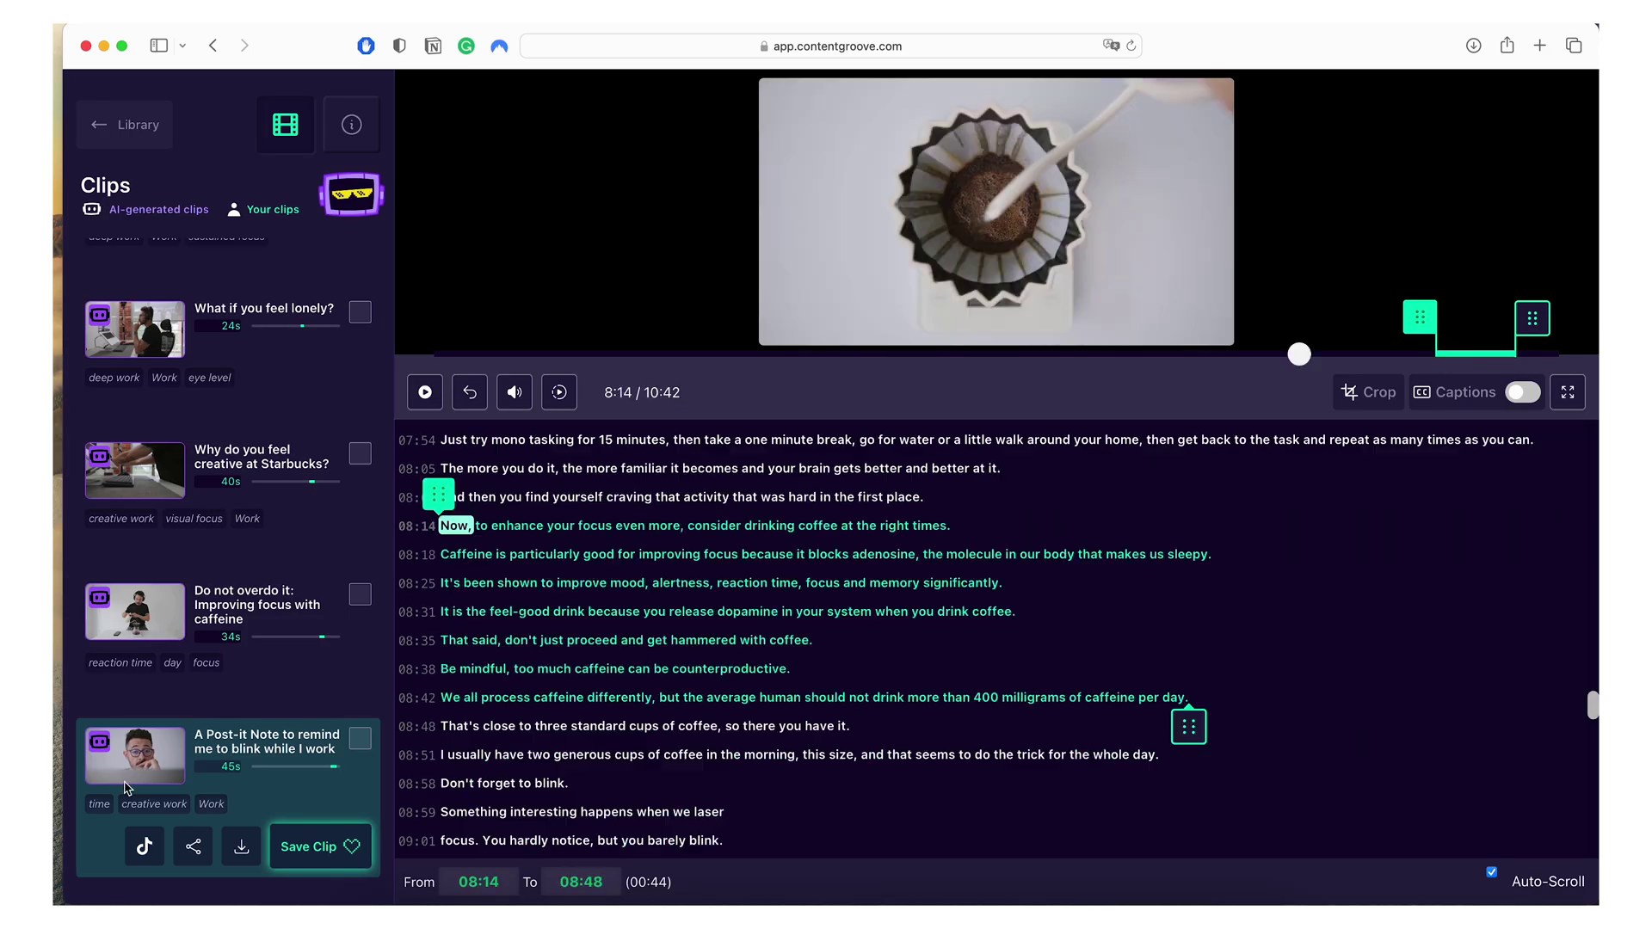
- Pick the 'What if you feel lonely?' clip and move its start to 'But' at 06:11
left_click(258, 619)
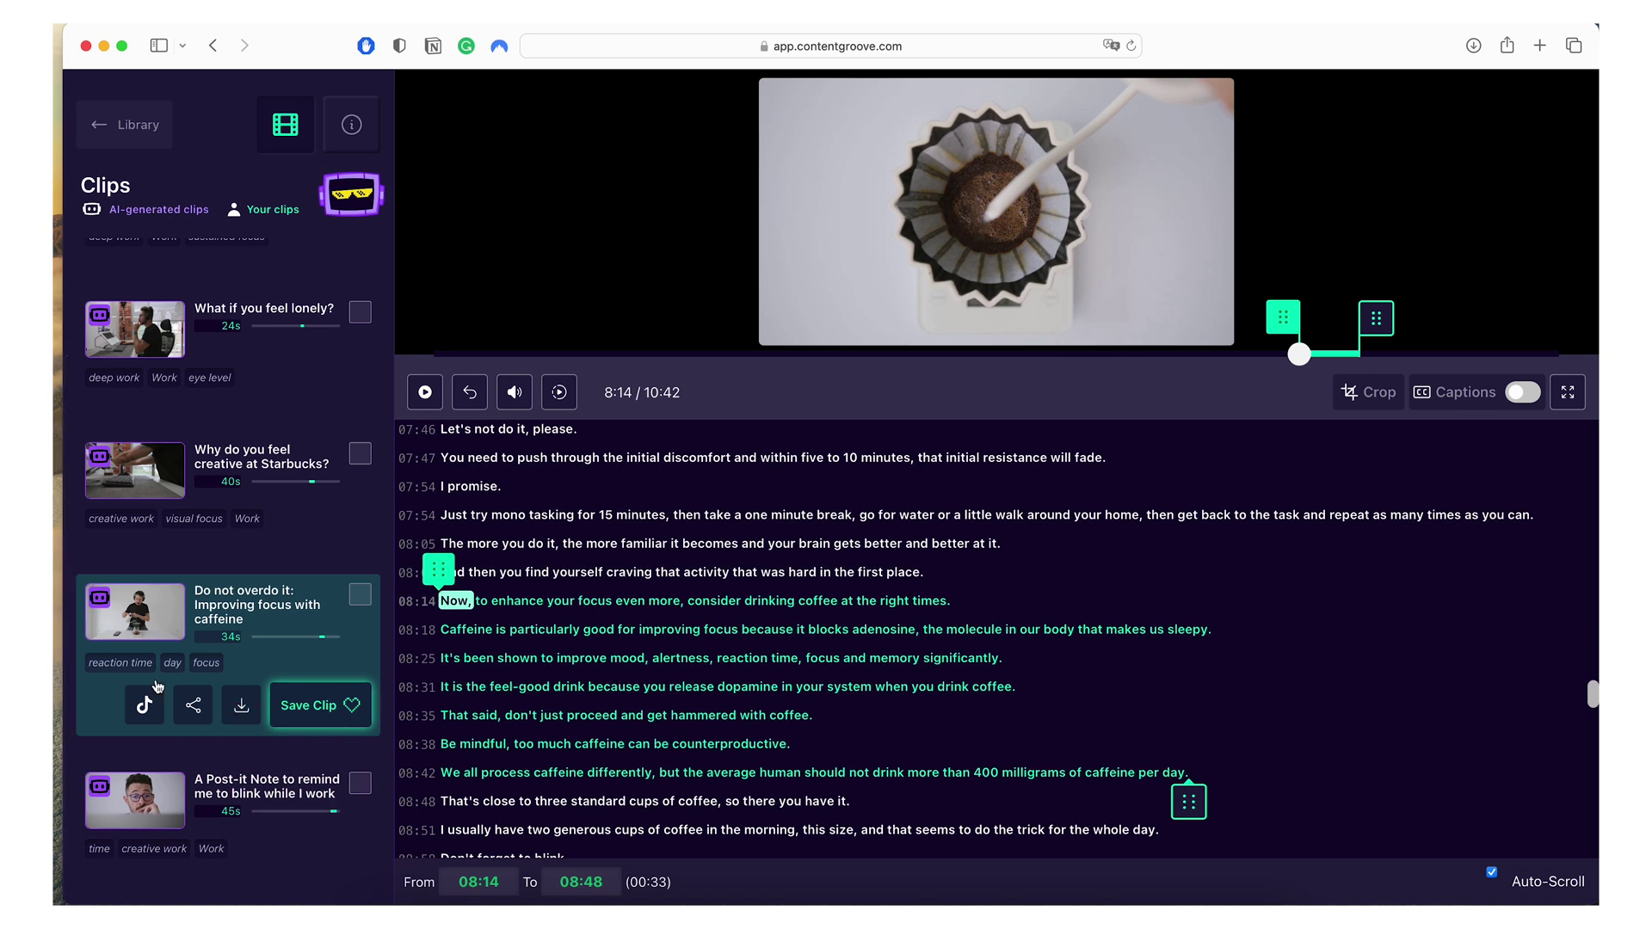
key("Up")
key("Up")
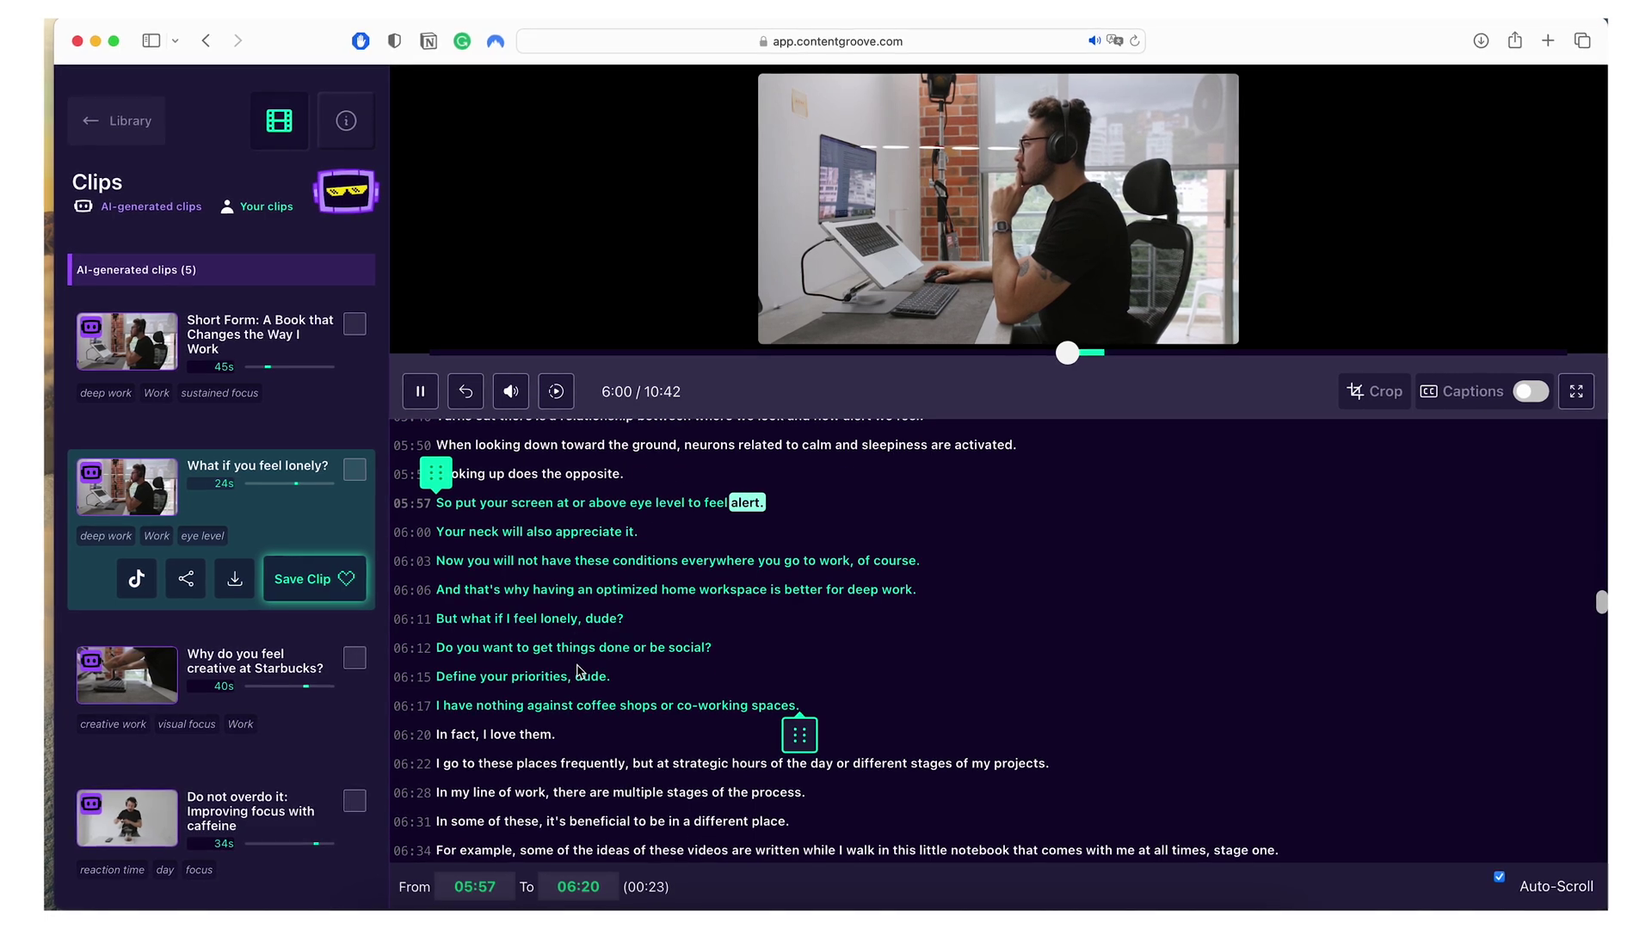
scroll(567, 654, "up", 3)
key("space")
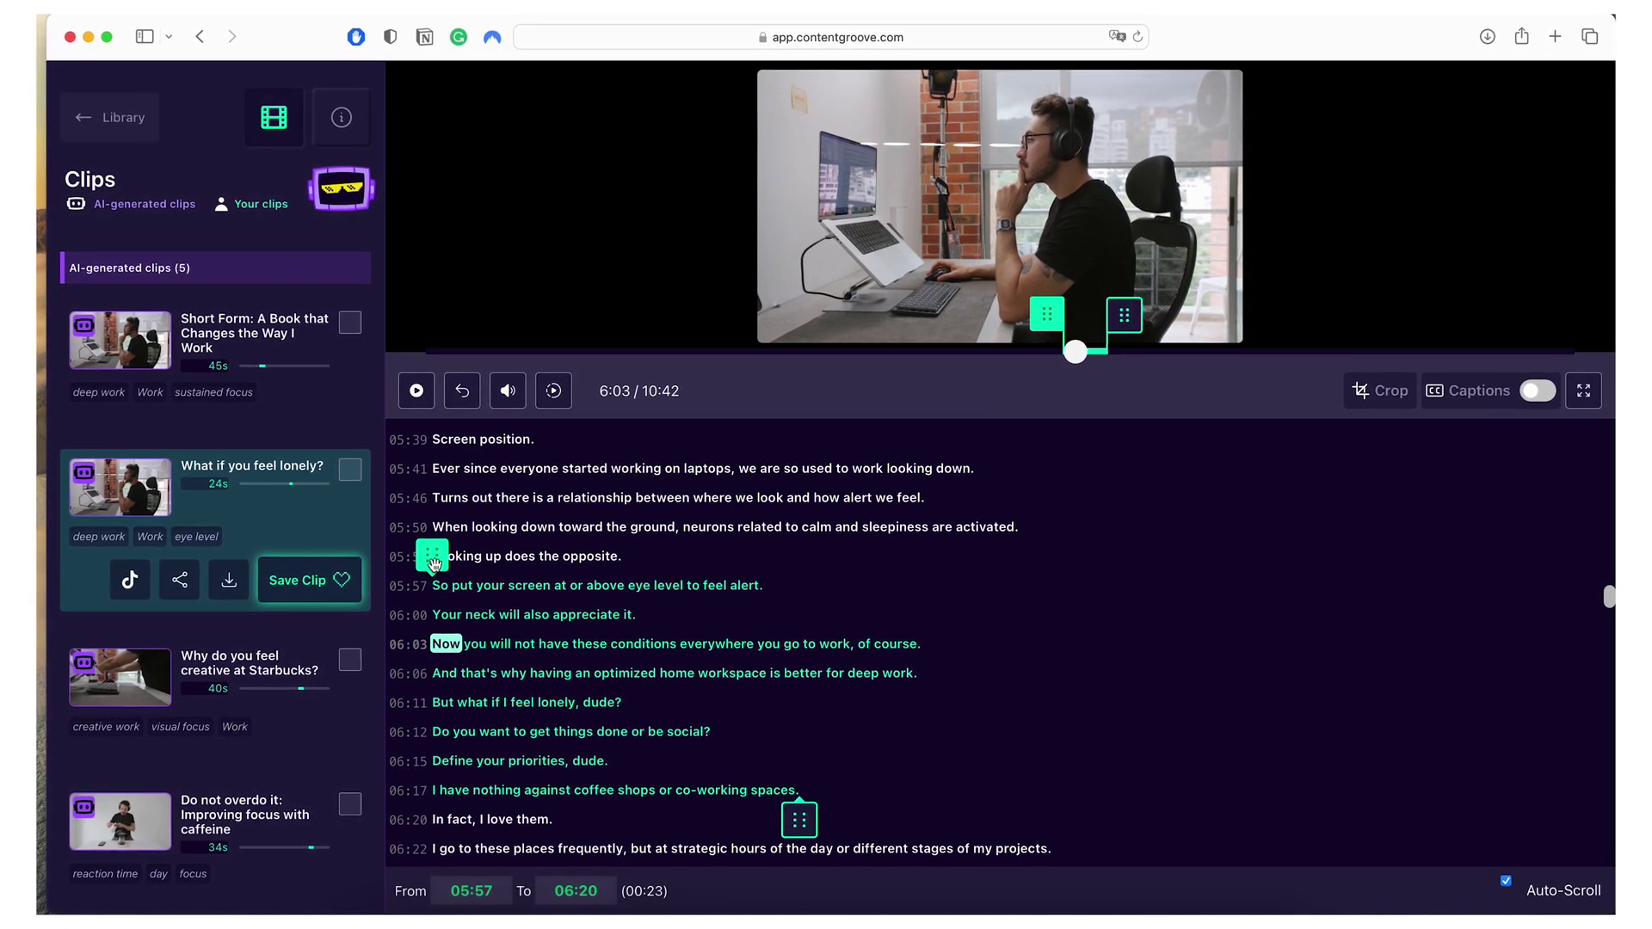
left_click_drag(435, 675, 437, 751)
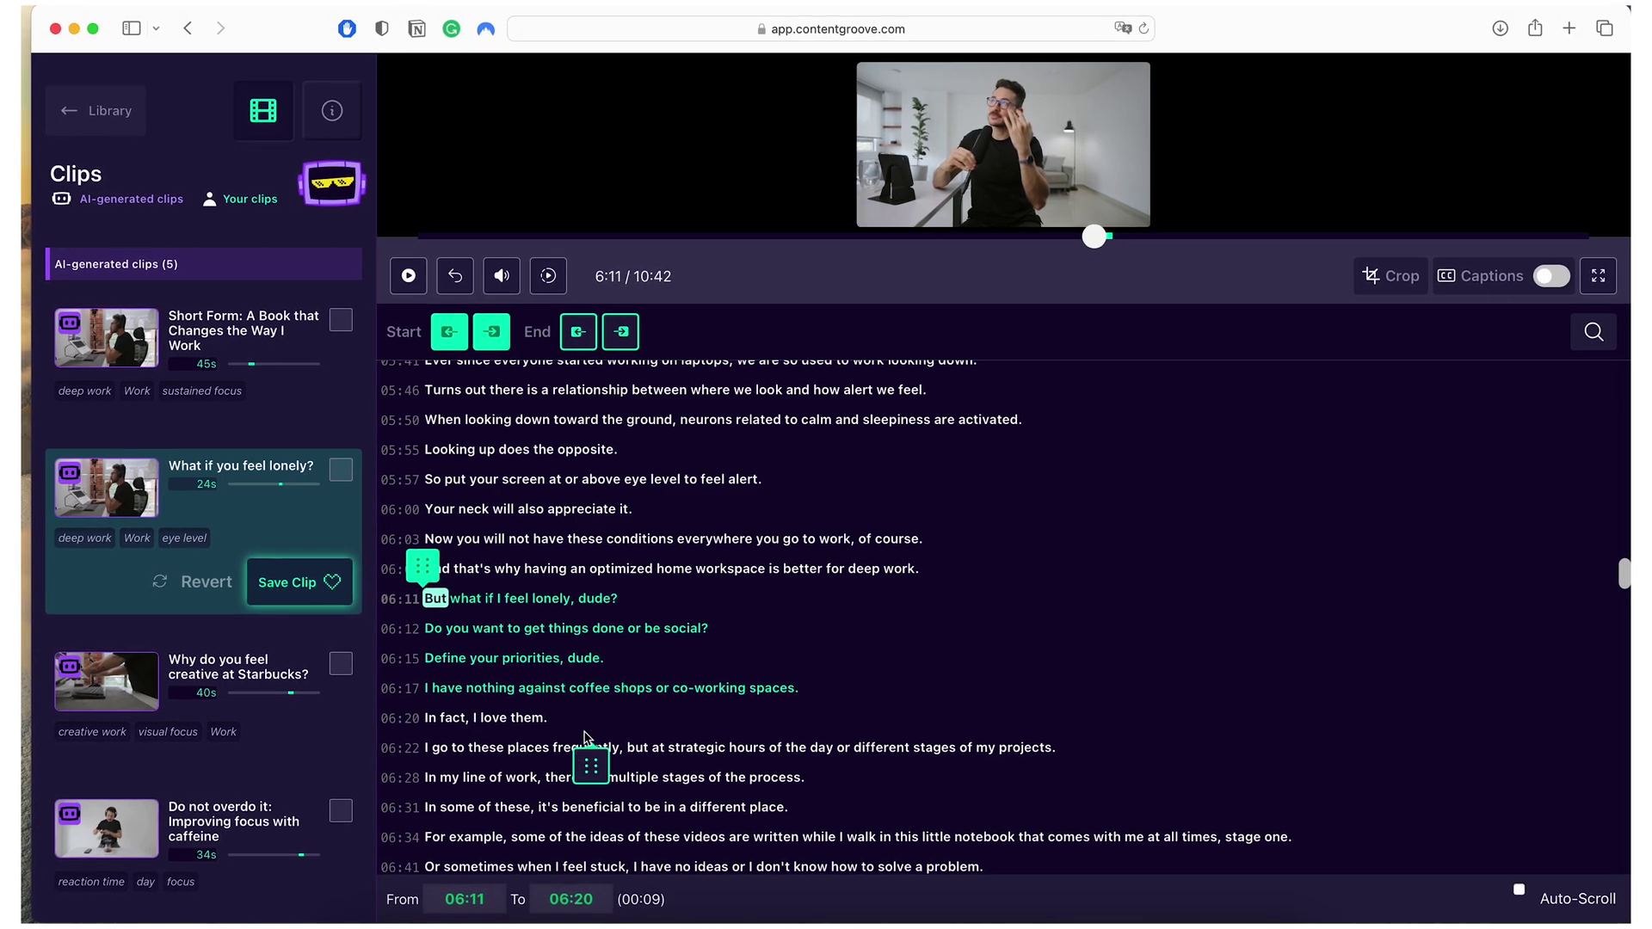
left_click(1394, 275)
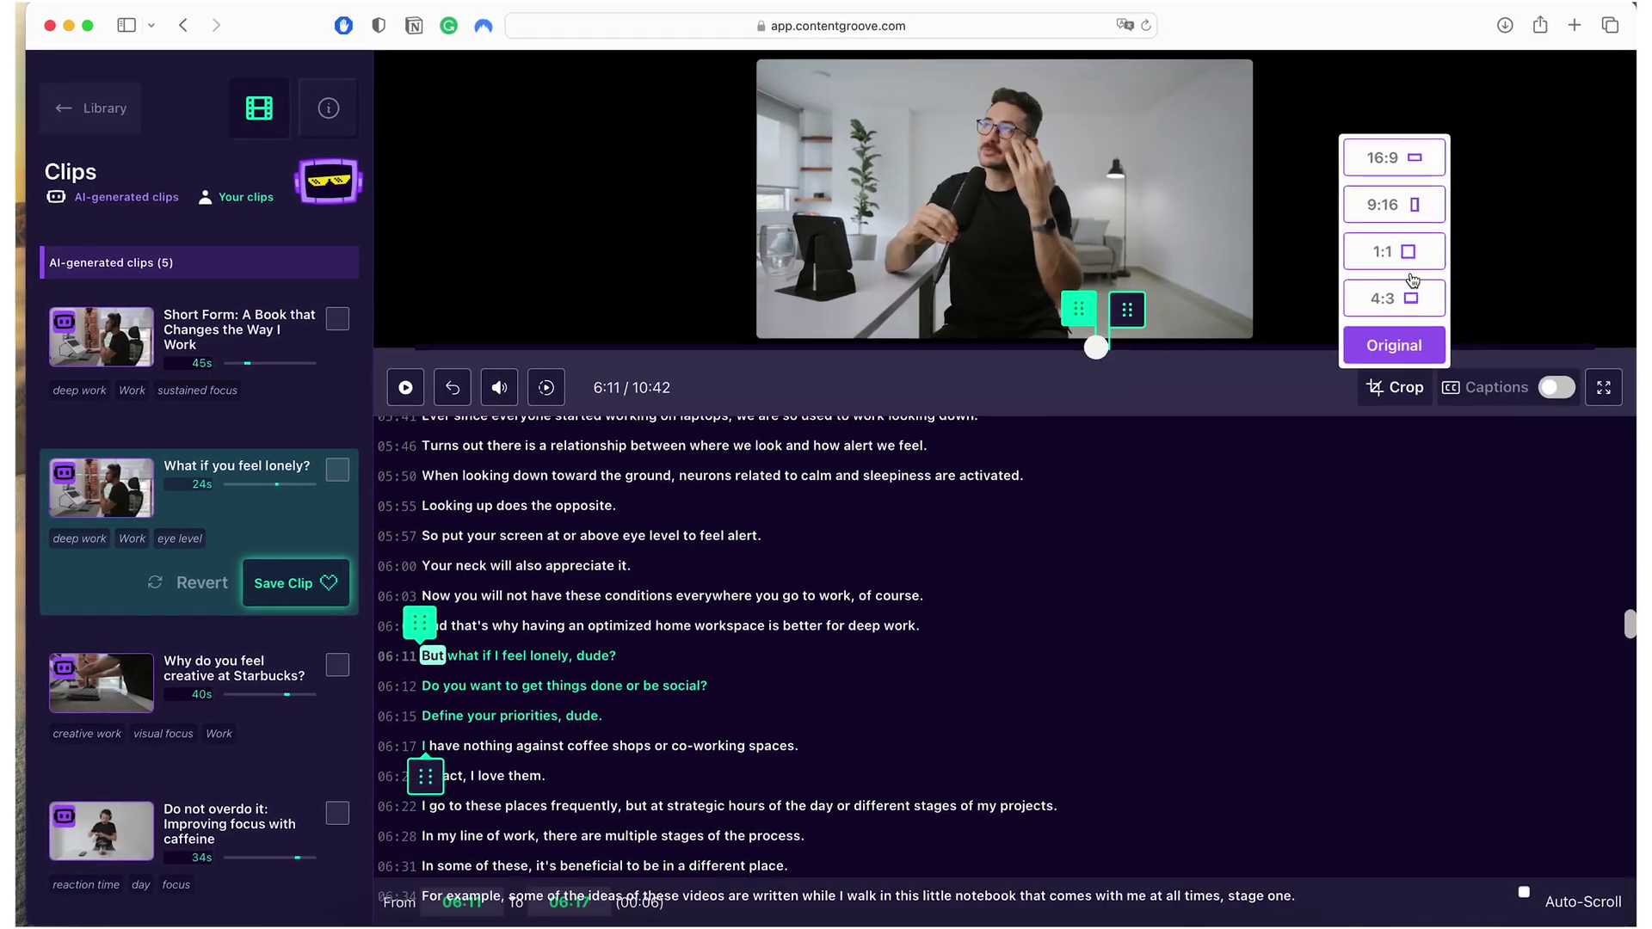
- Crop the lonely clip to vertical 9:16, turn on captions and adjust their style, then share it
left_click(1415, 212)
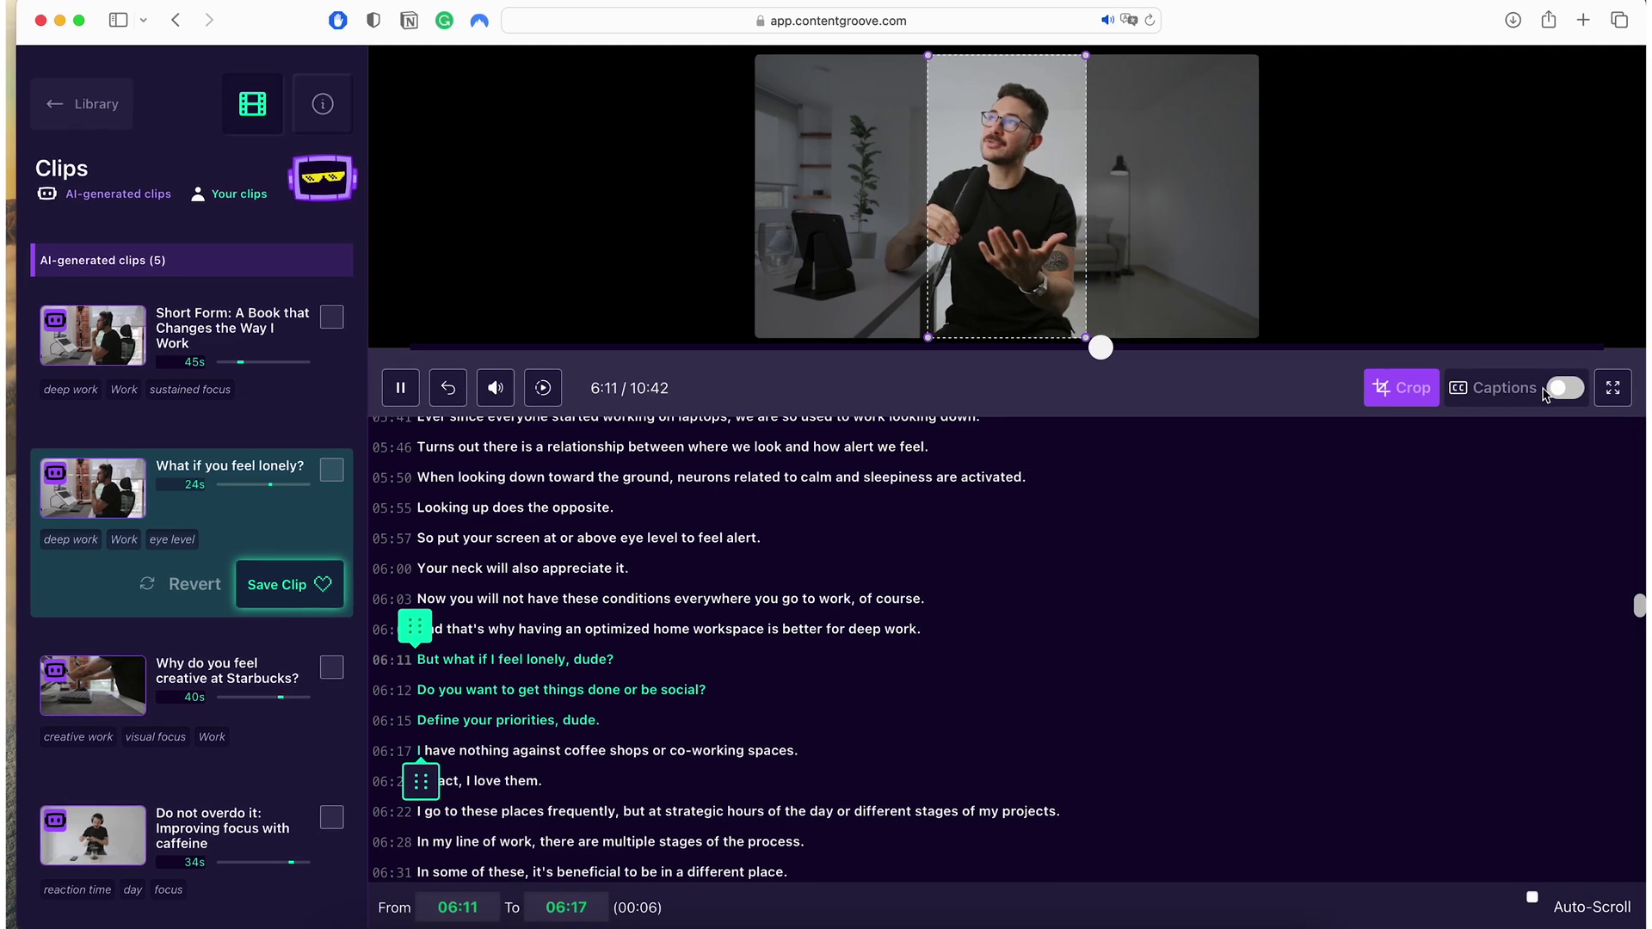
left_click(1498, 392)
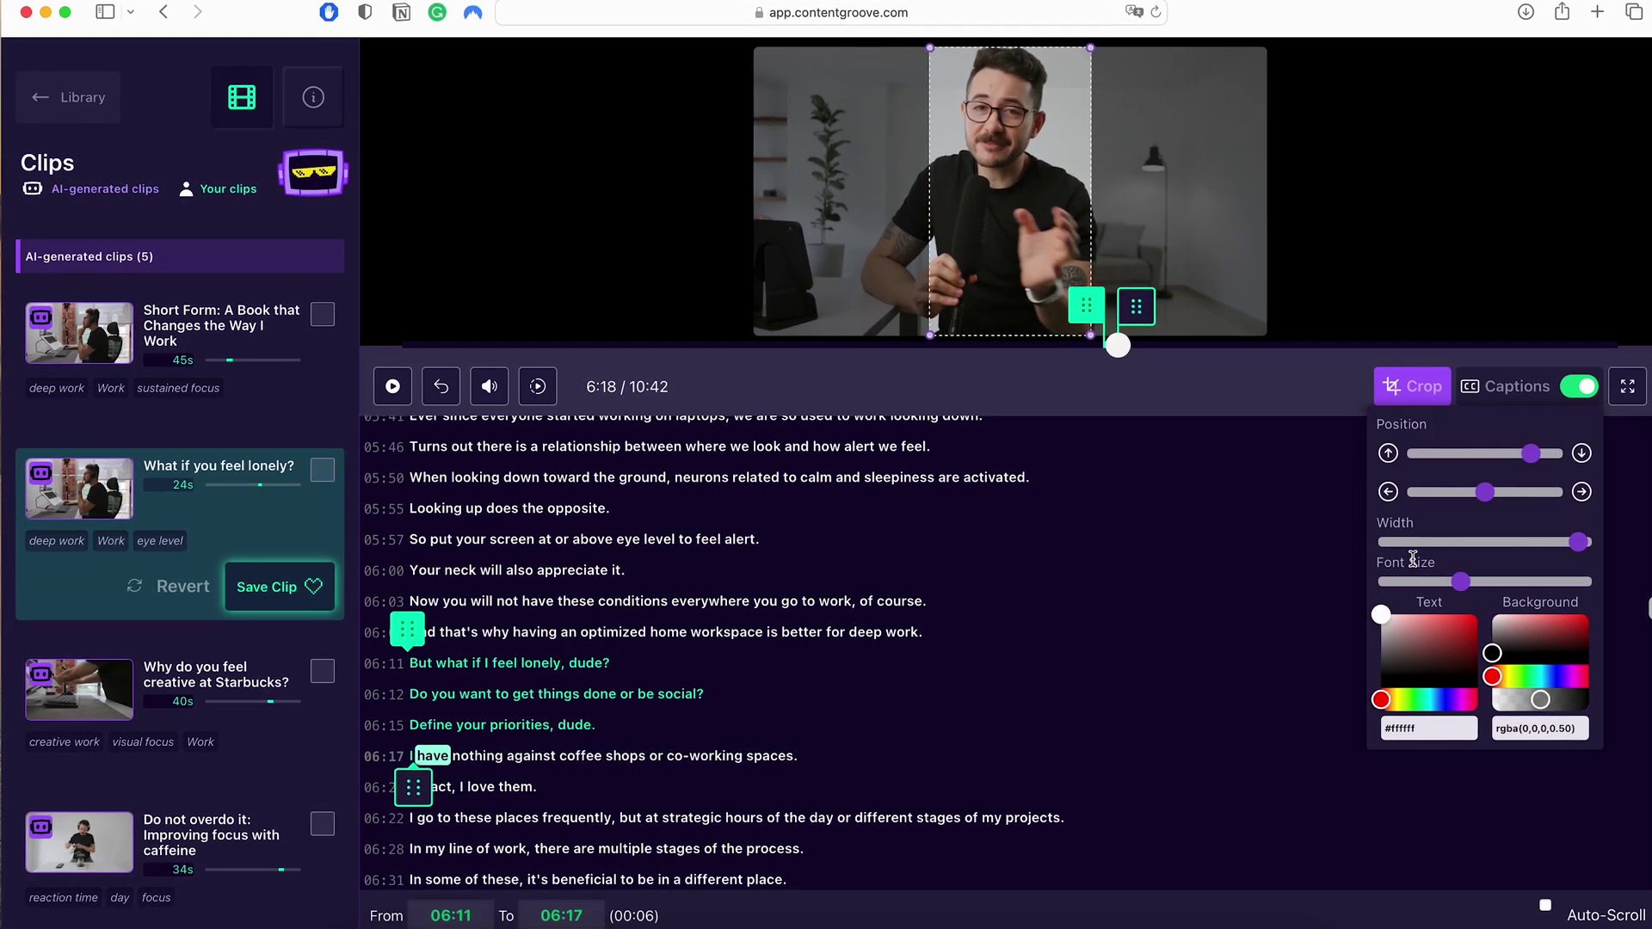
left_click(392, 389)
left_click(1514, 387)
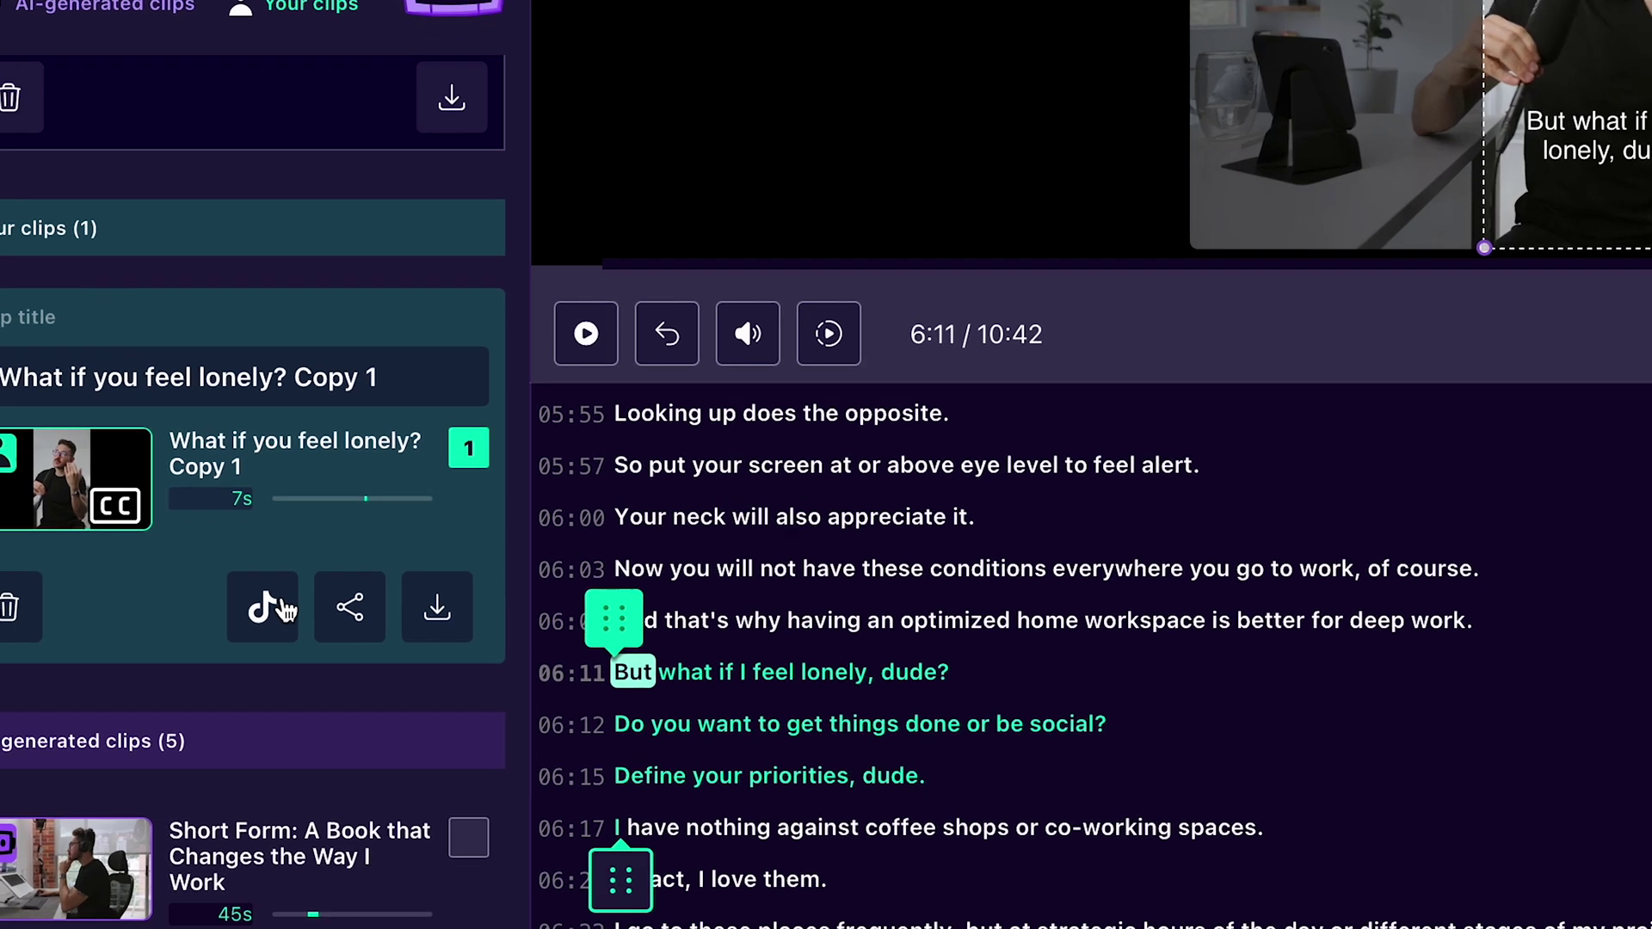
left_click(201, 552)
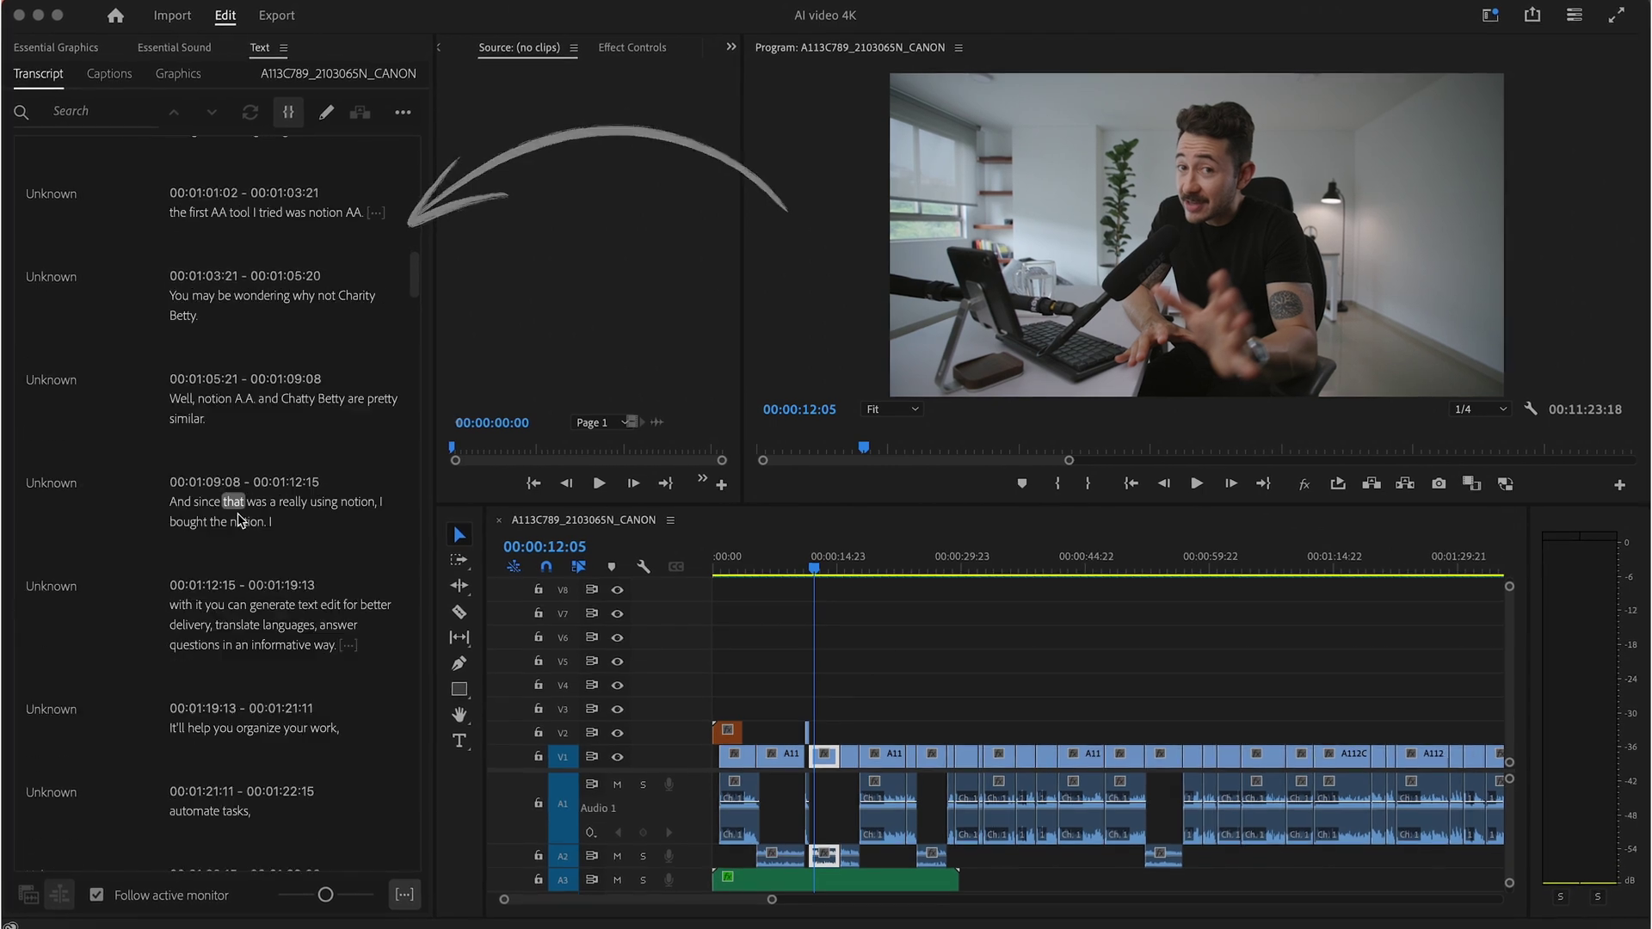
- Scroll the Transcript panel and search it for 'productivity'
scroll(234, 520, "down", 10)
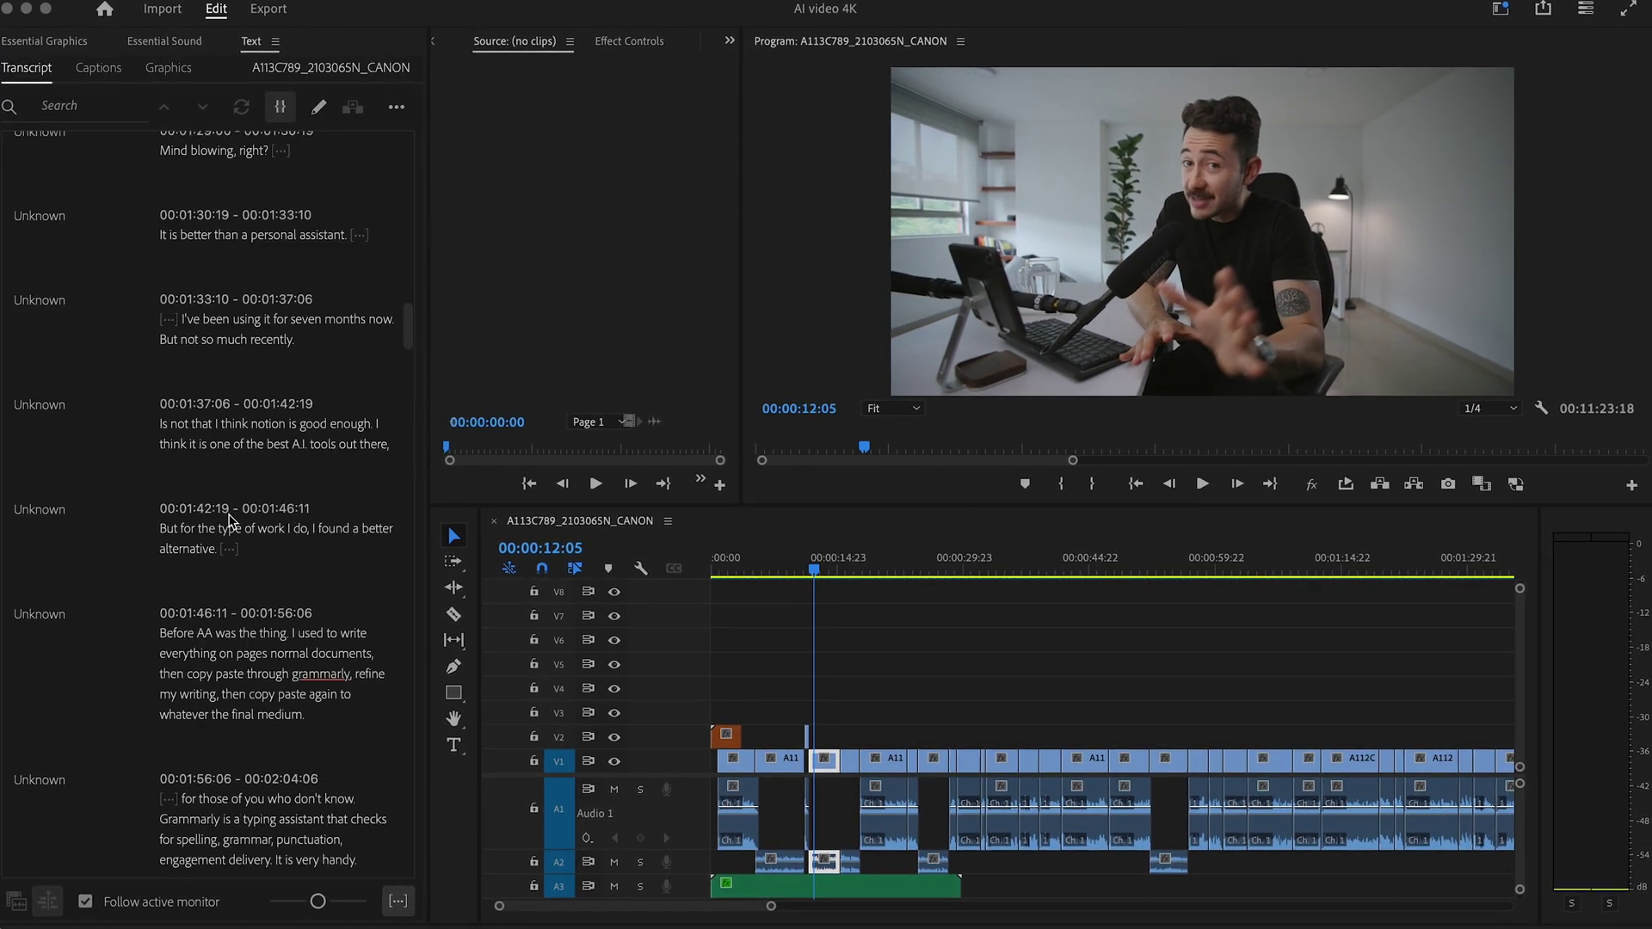
scroll(228, 522, "down", 10)
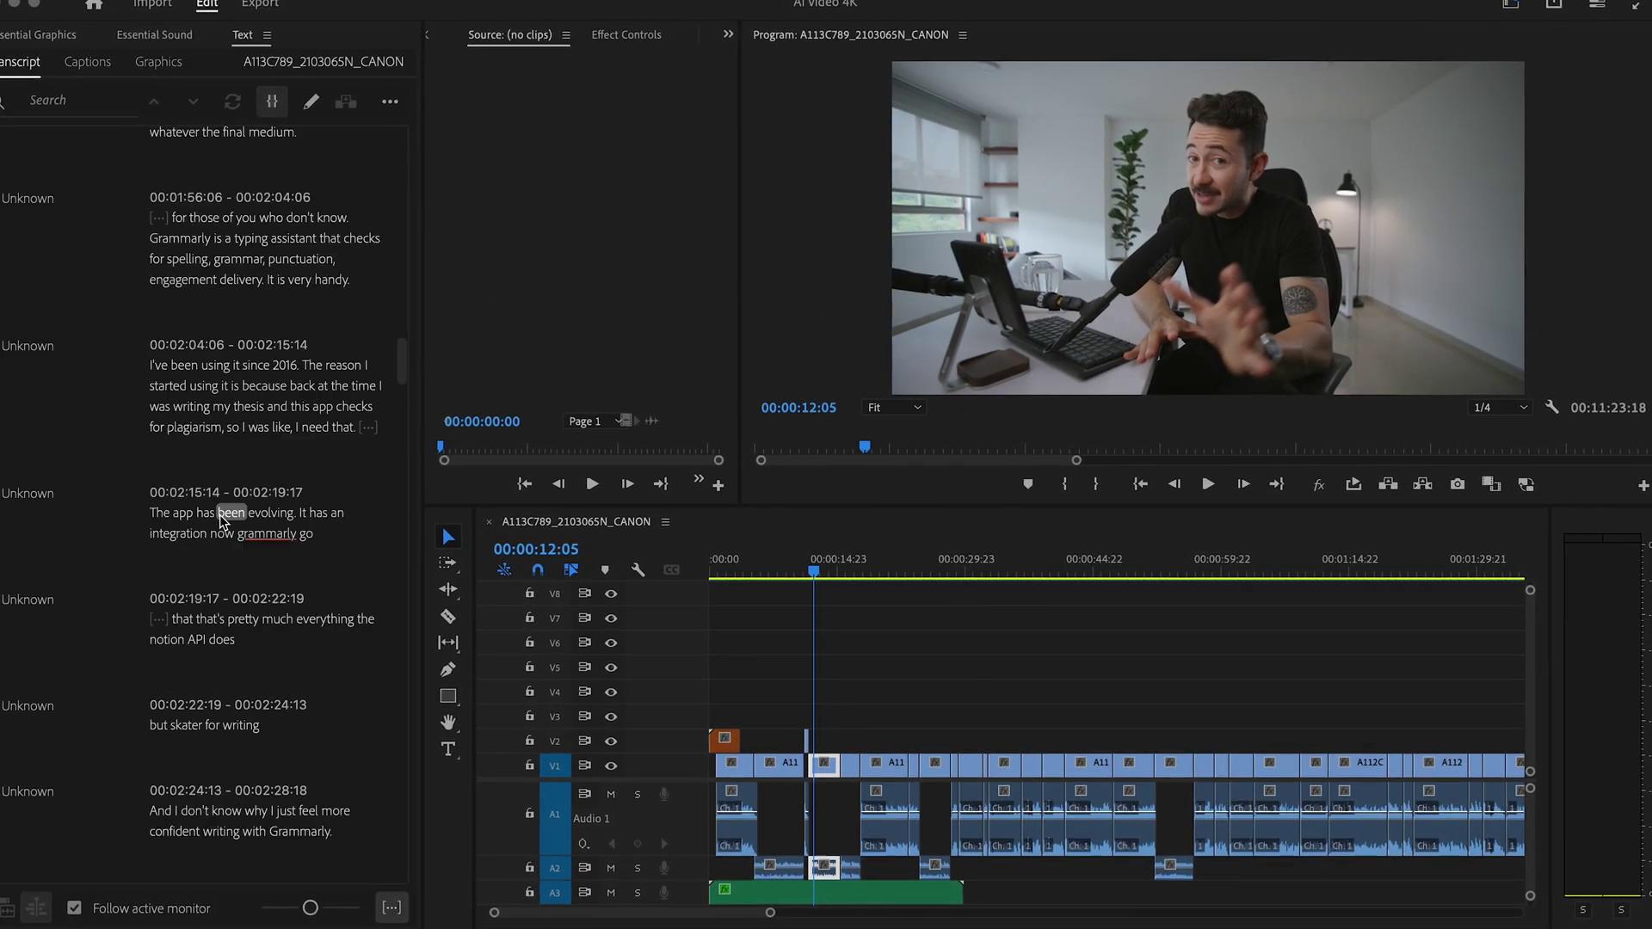
scroll(215, 521, "down", 6)
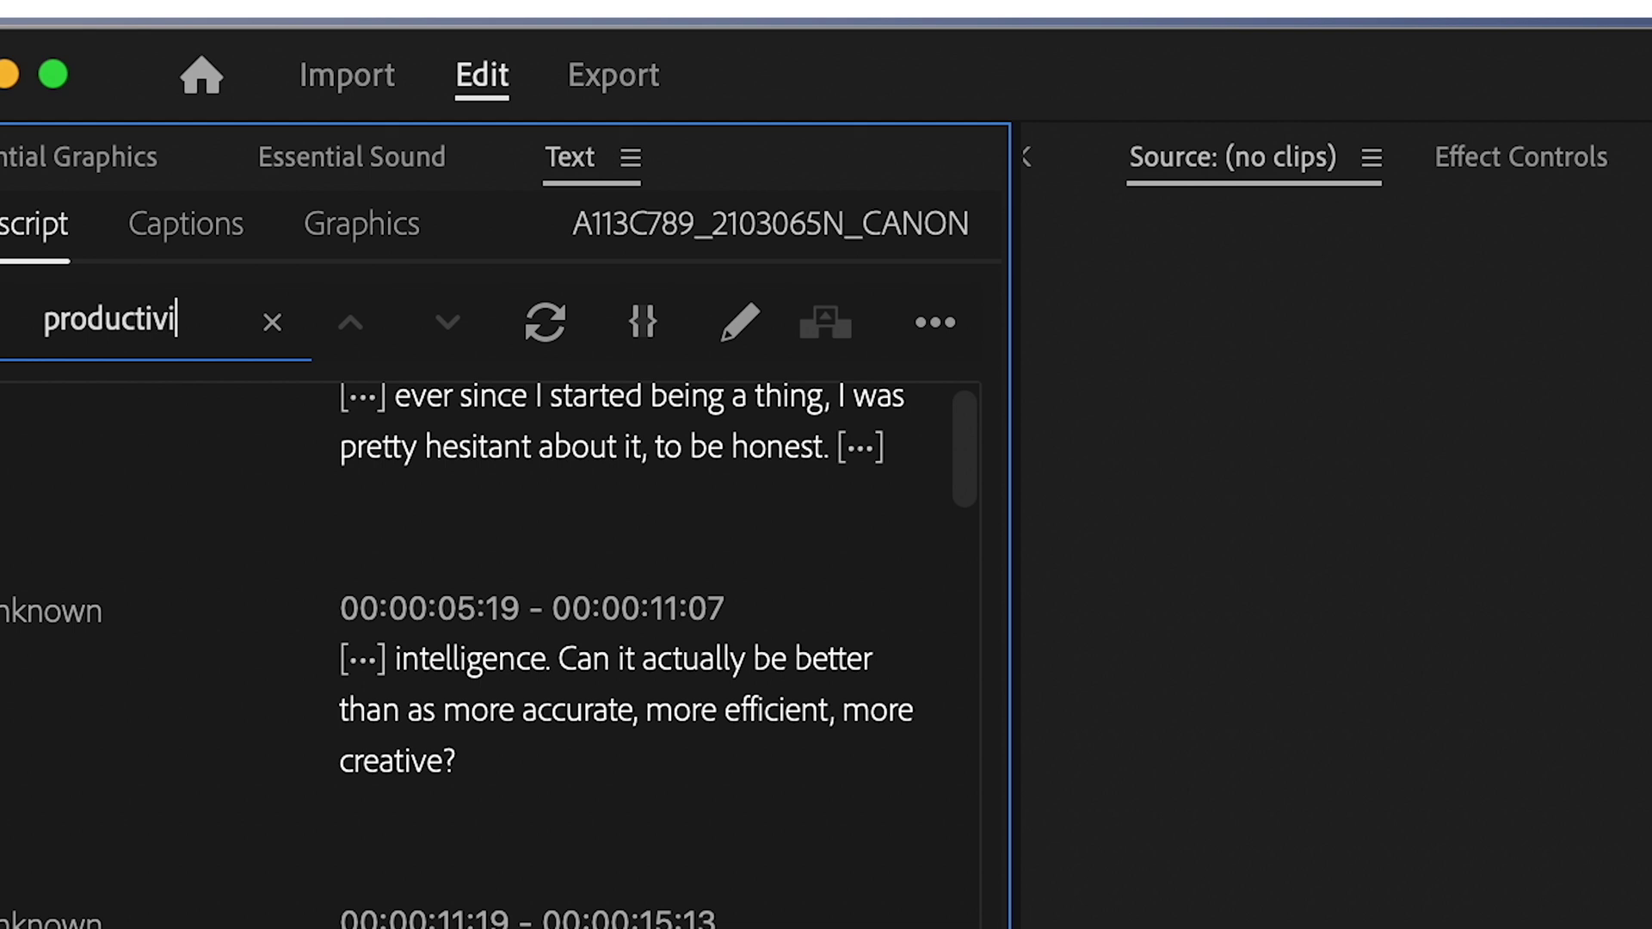
type("ty")
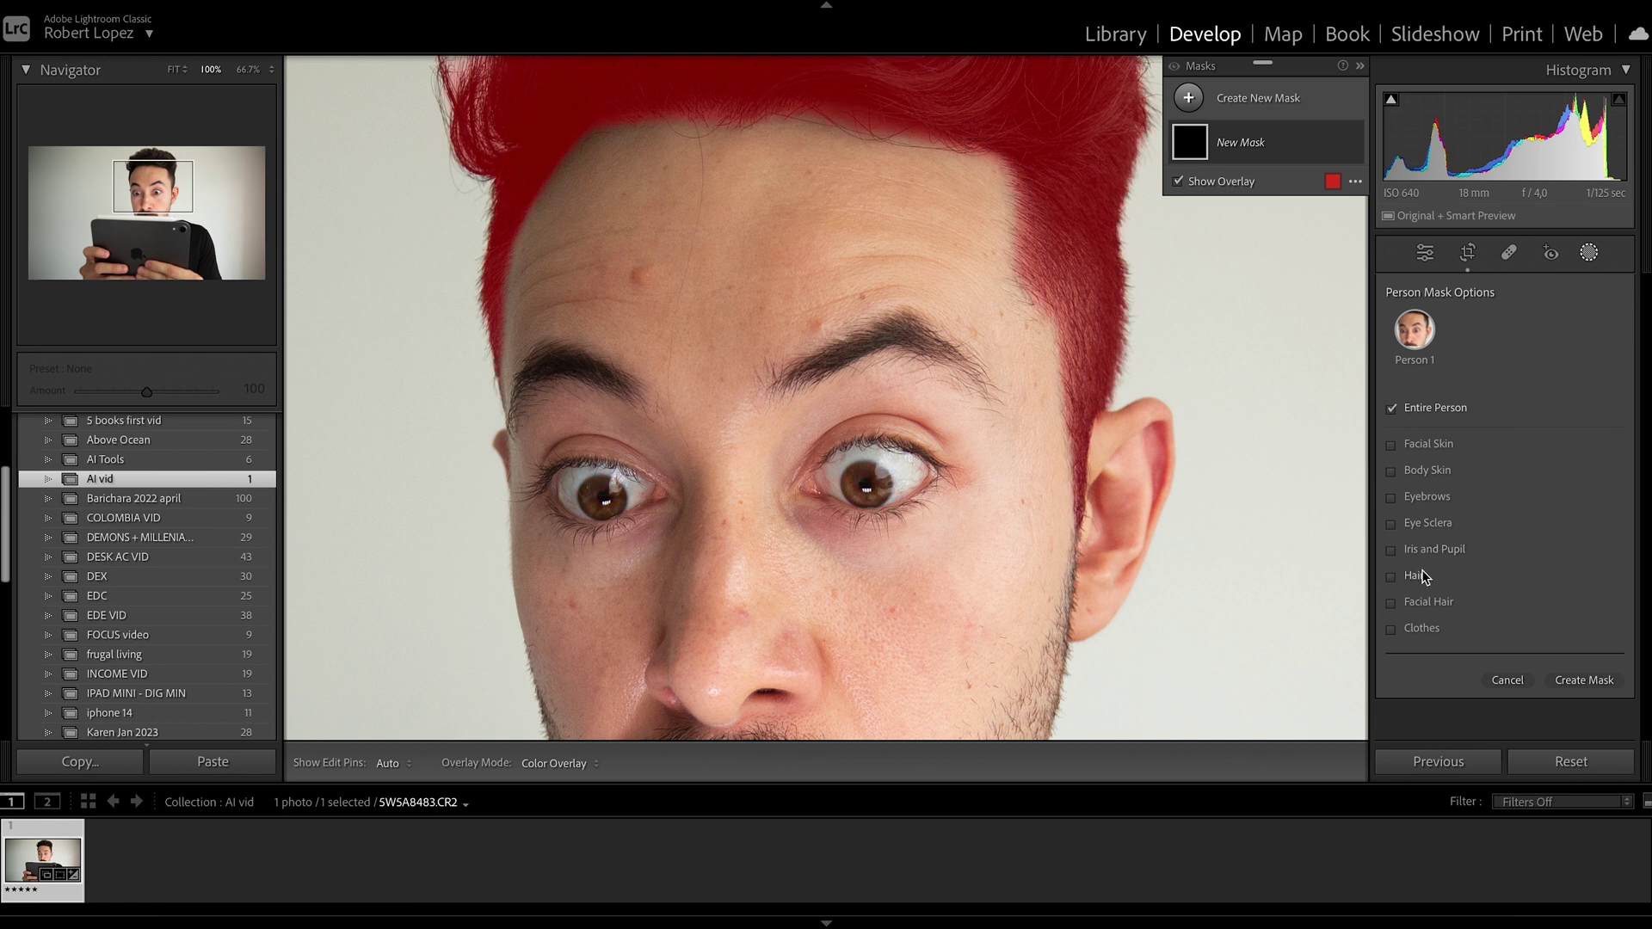
- Create a Person 1 Eye Sclera mask on the portrait and apply the saved eye sclera preset
key("ctrl+minus")
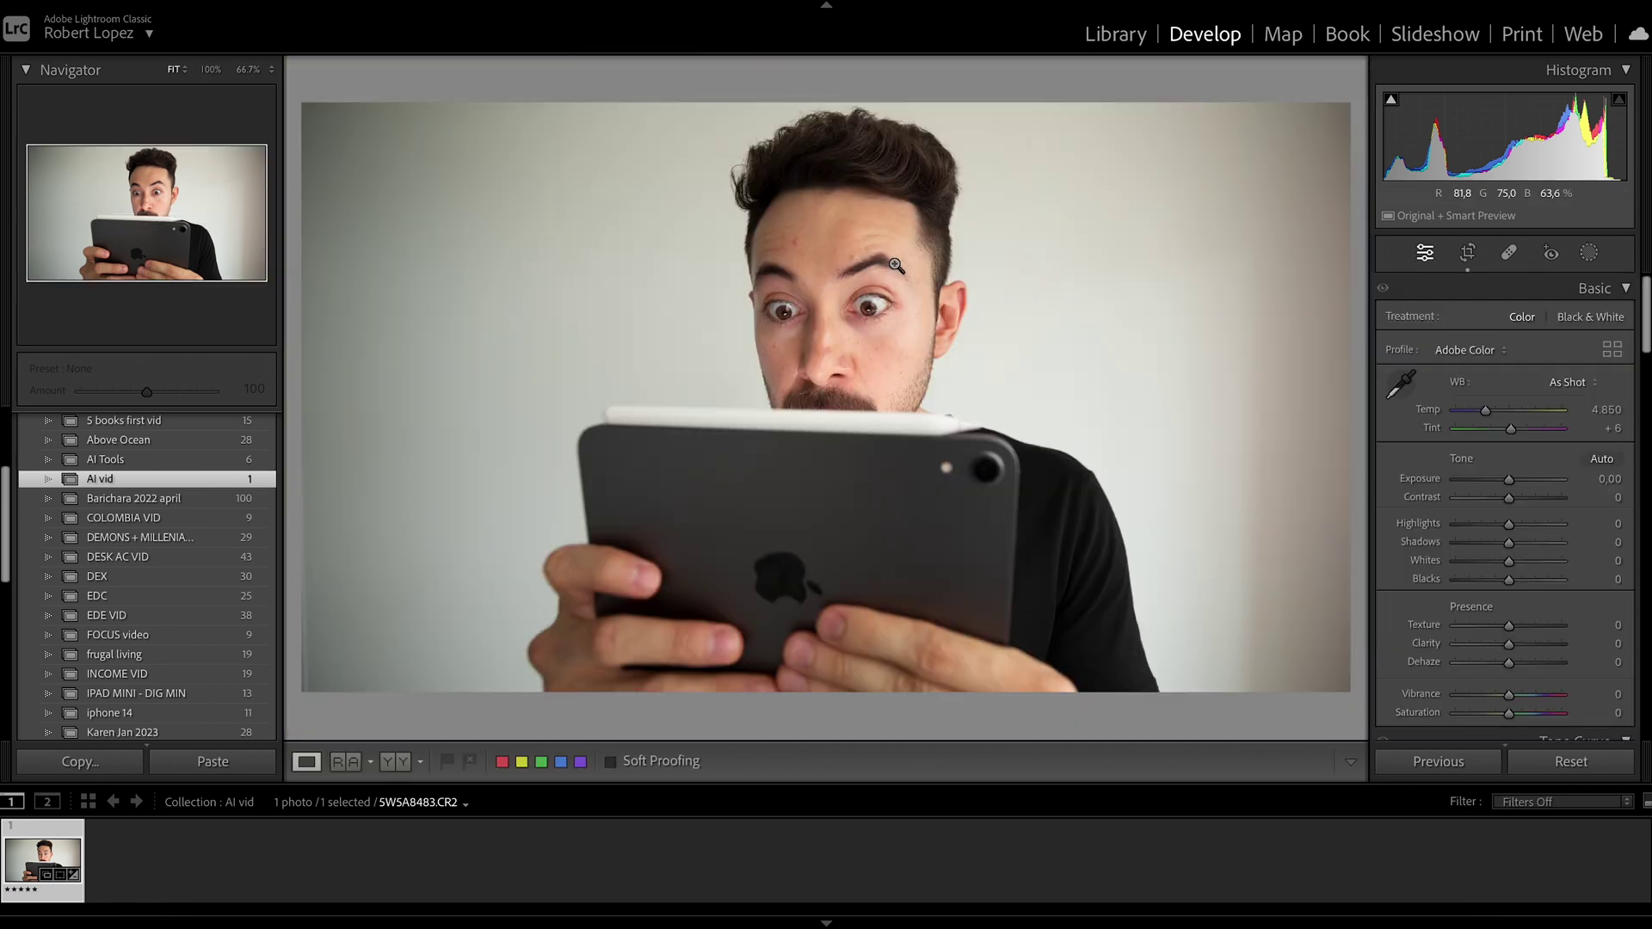
left_click(879, 434)
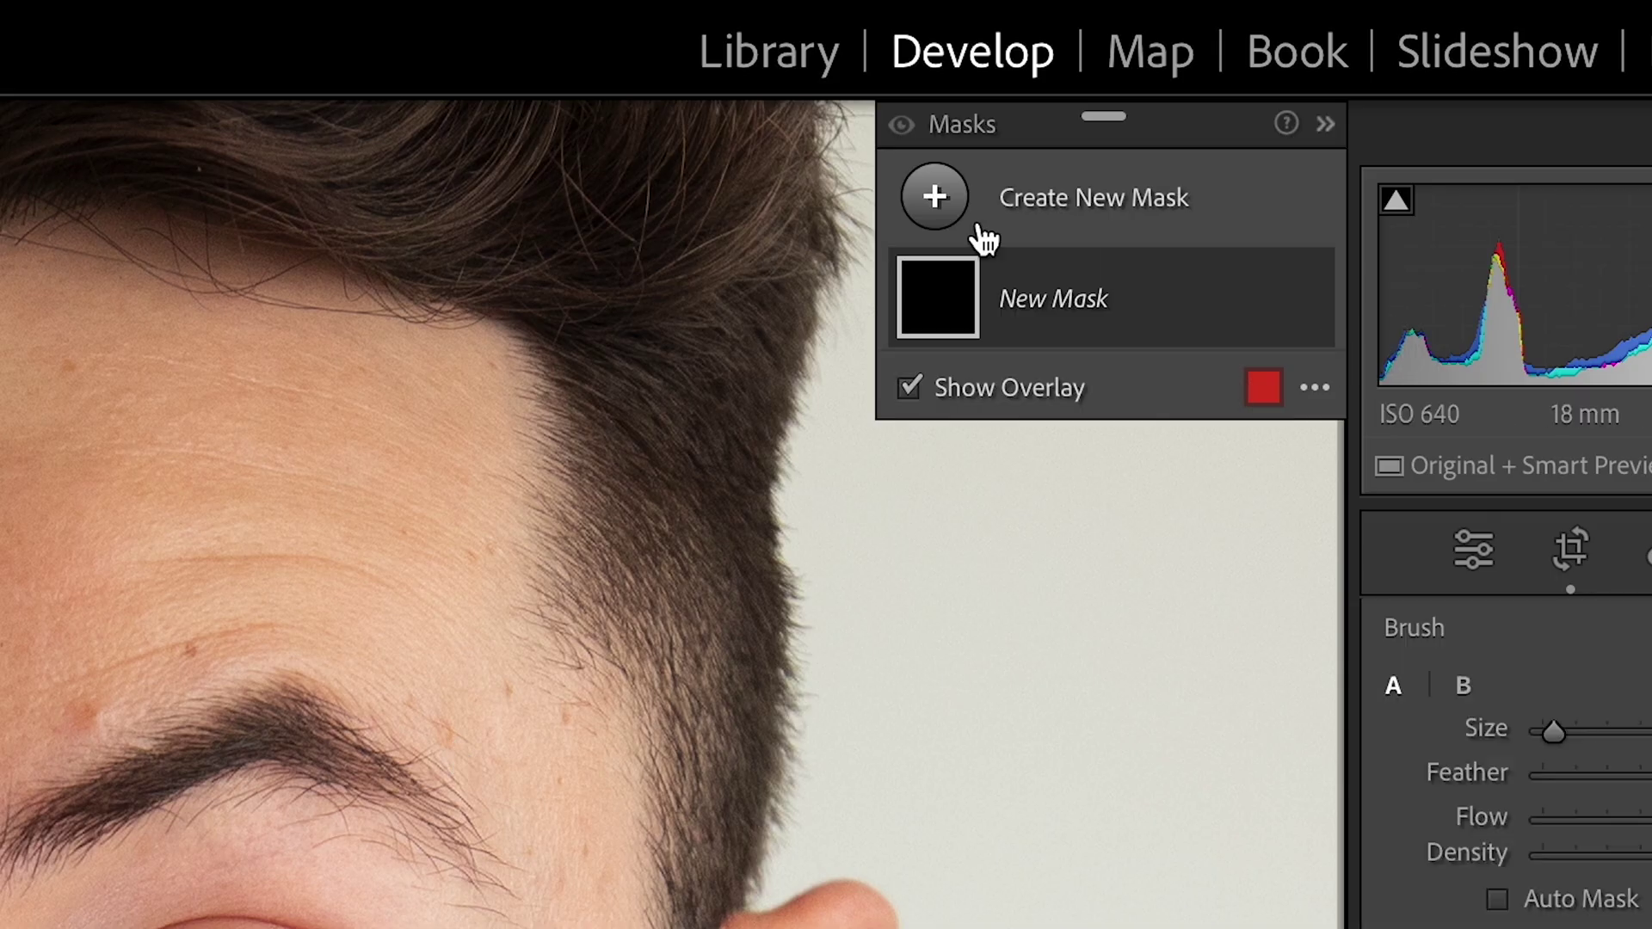
left_click(1187, 96)
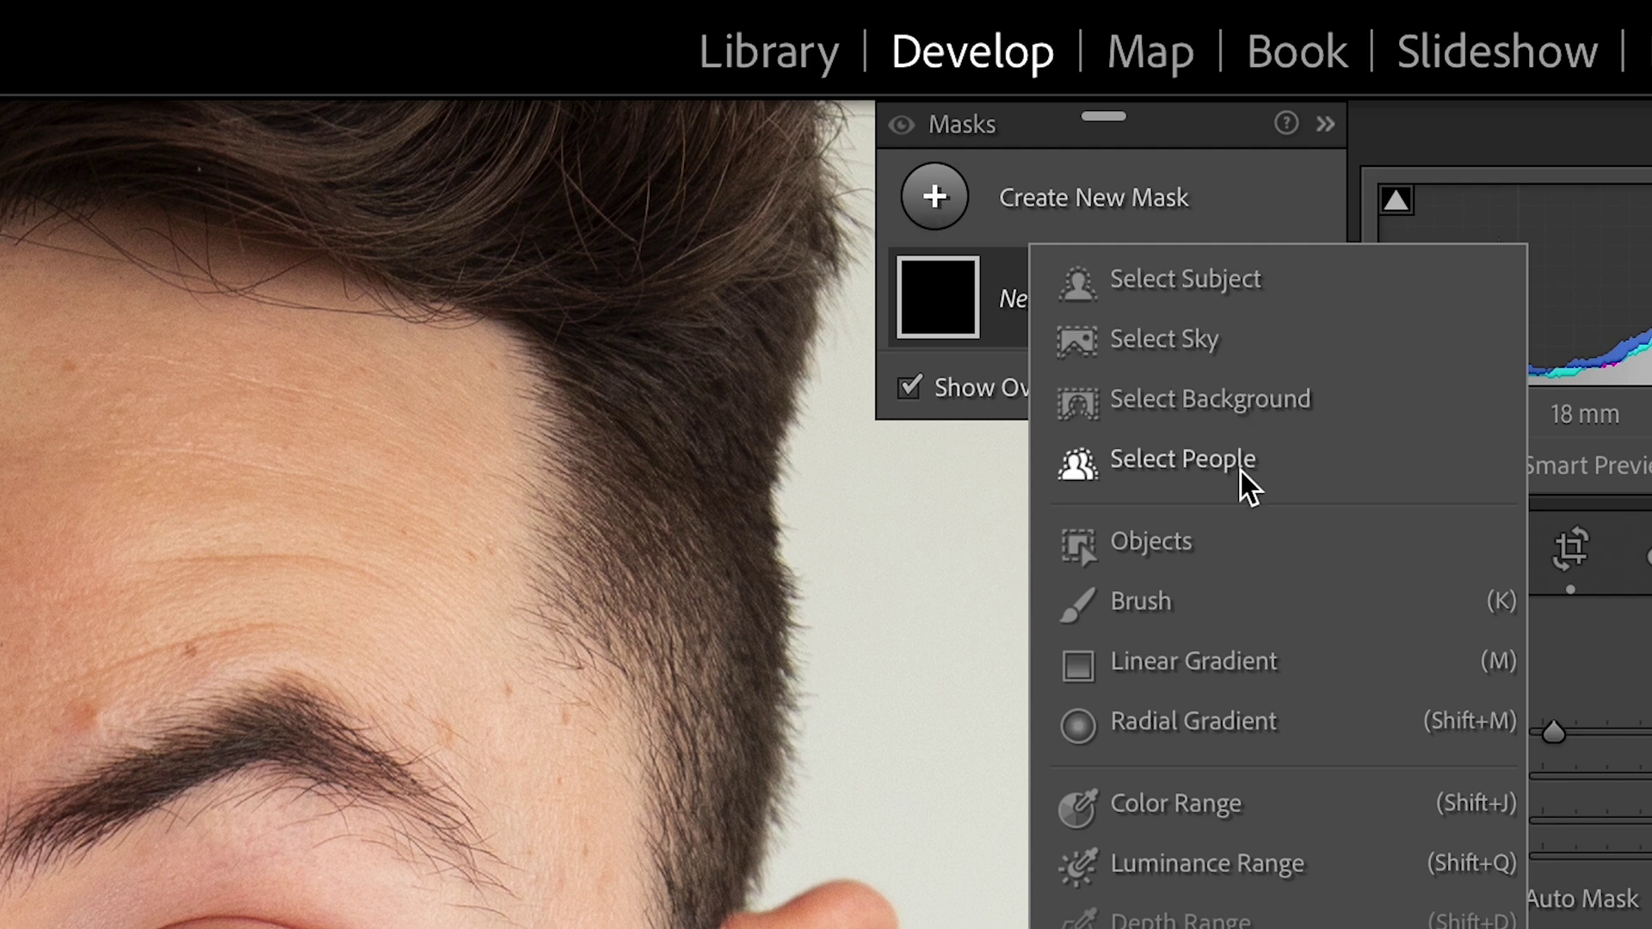
left_click(1242, 478)
left_click(1411, 317)
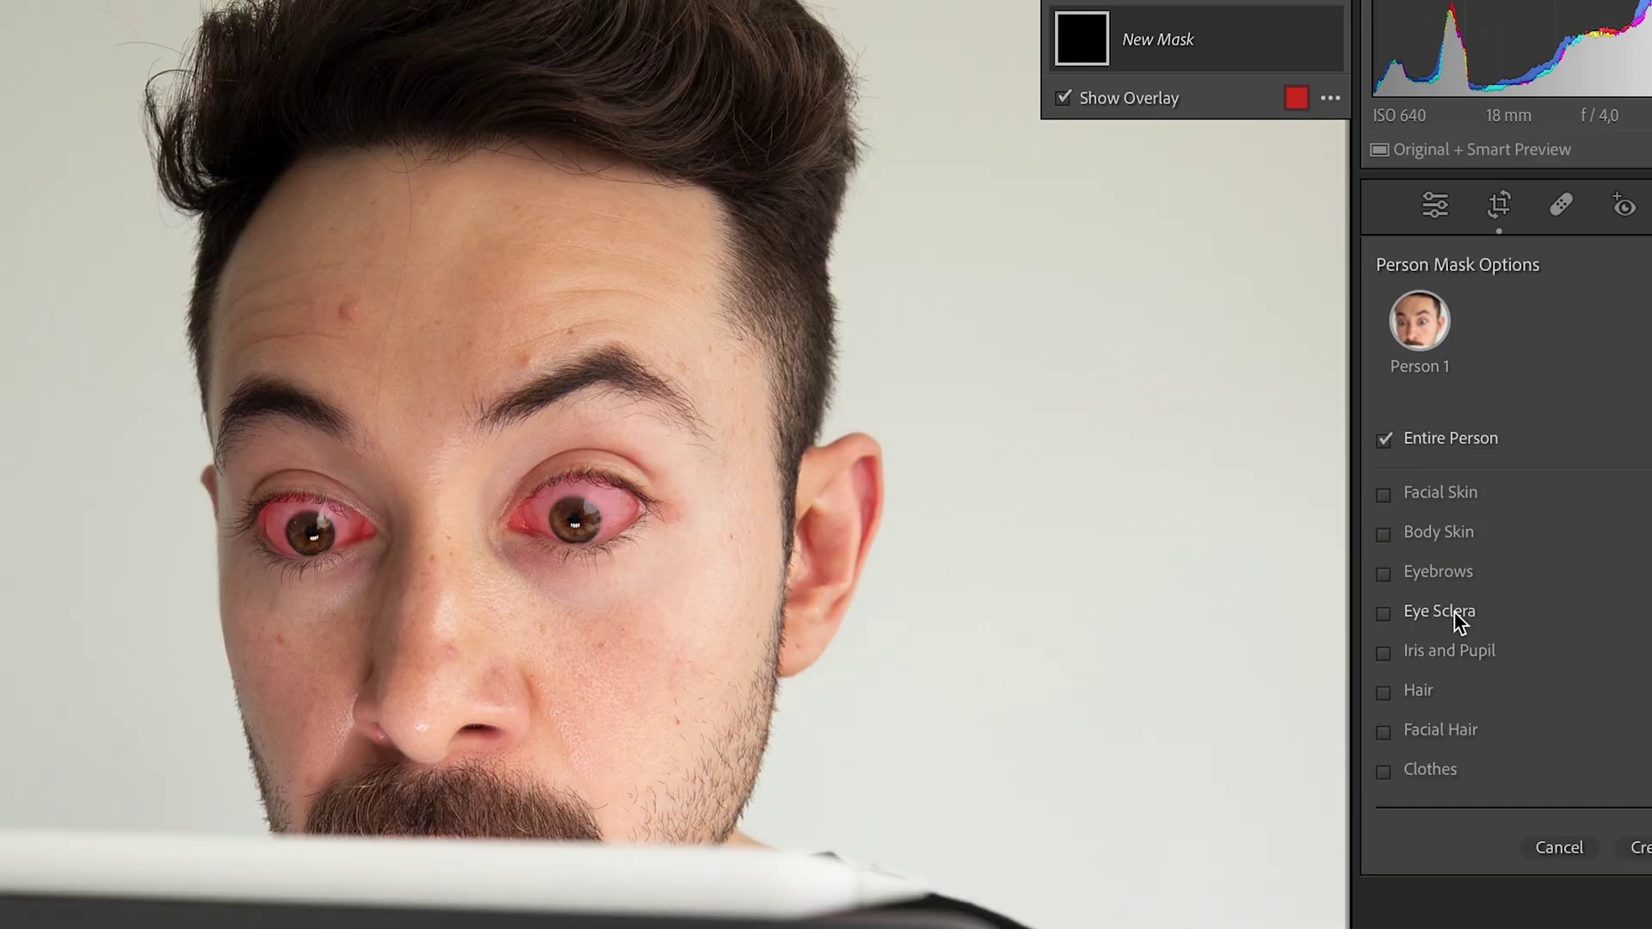
left_click(1456, 617)
left_click(1649, 847)
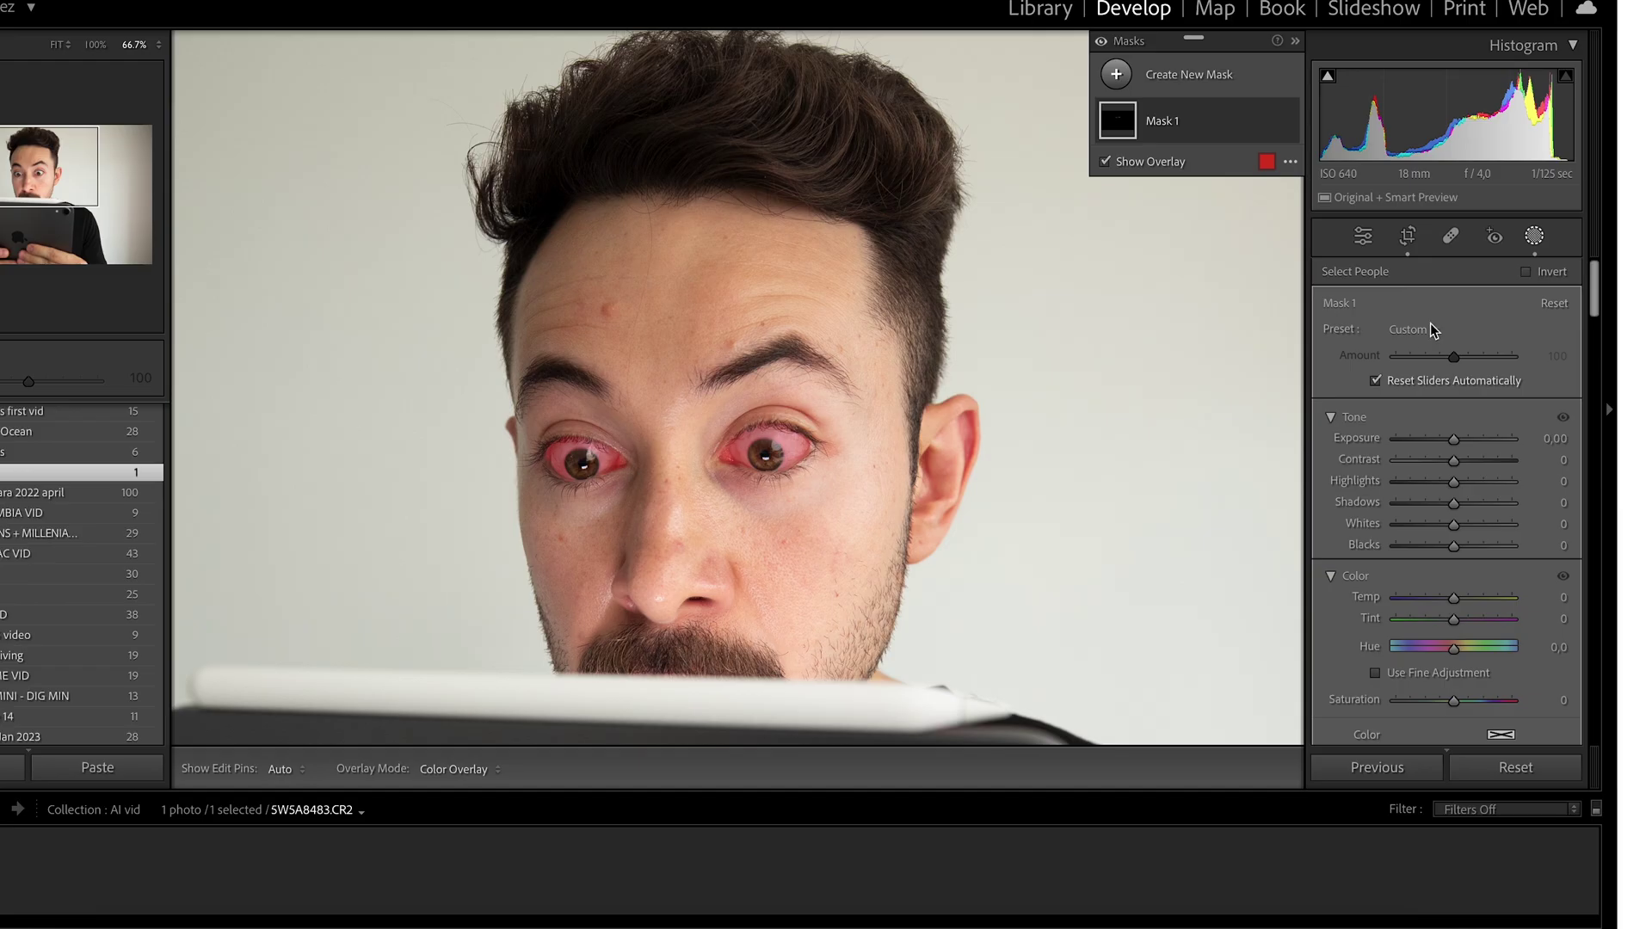
left_click(1415, 330)
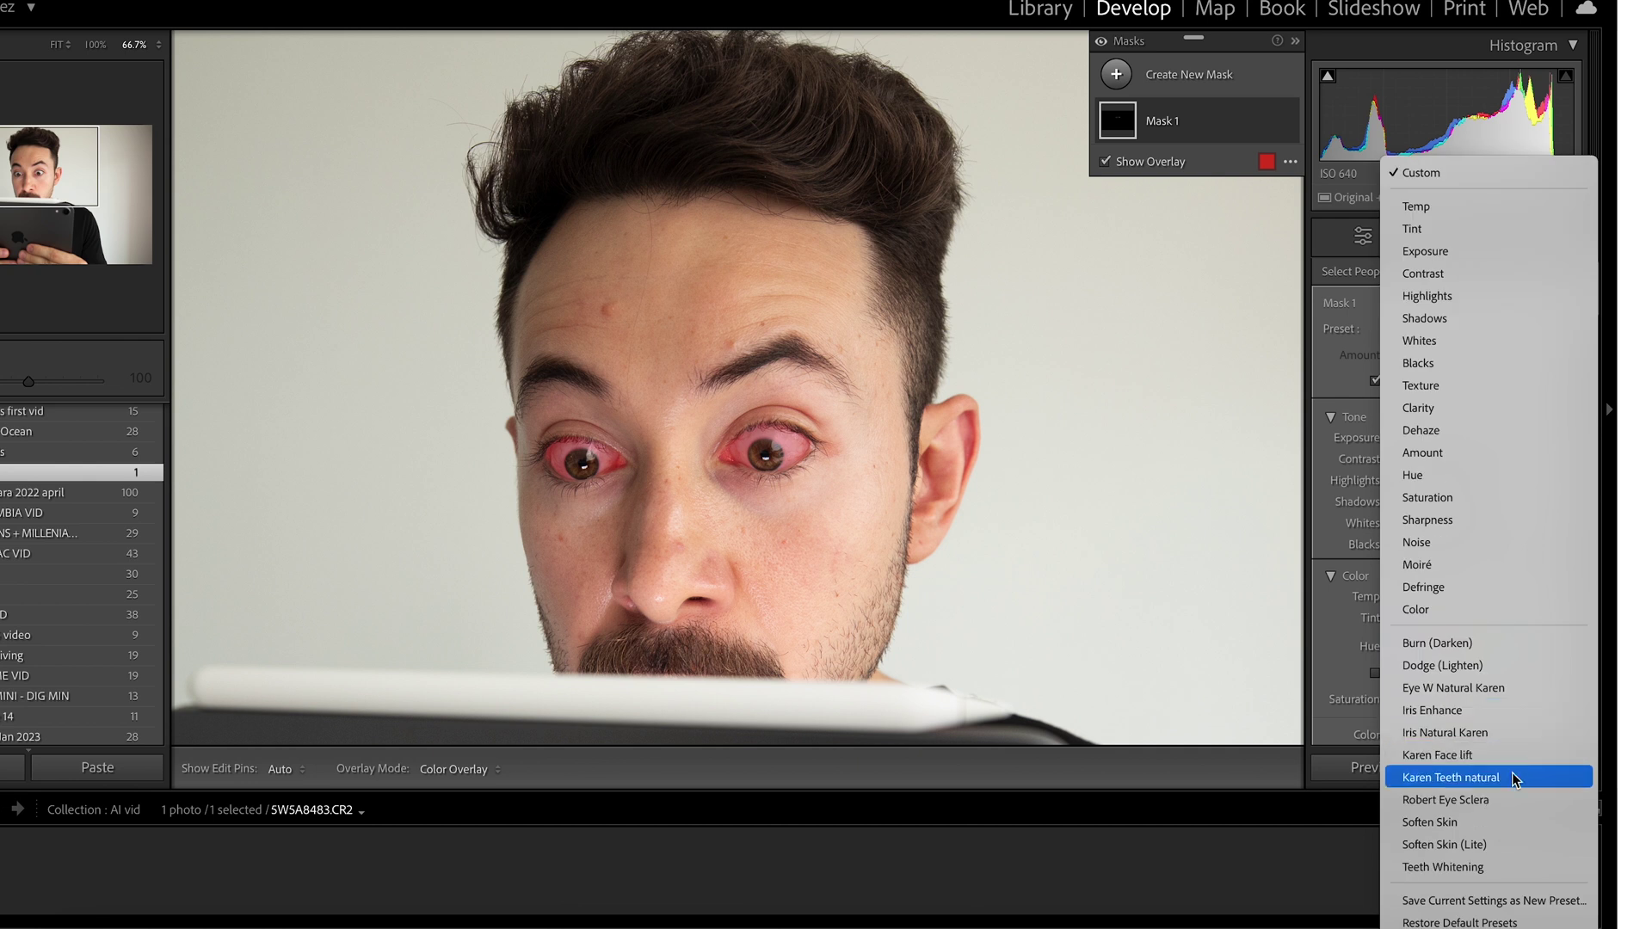
left_click(1520, 800)
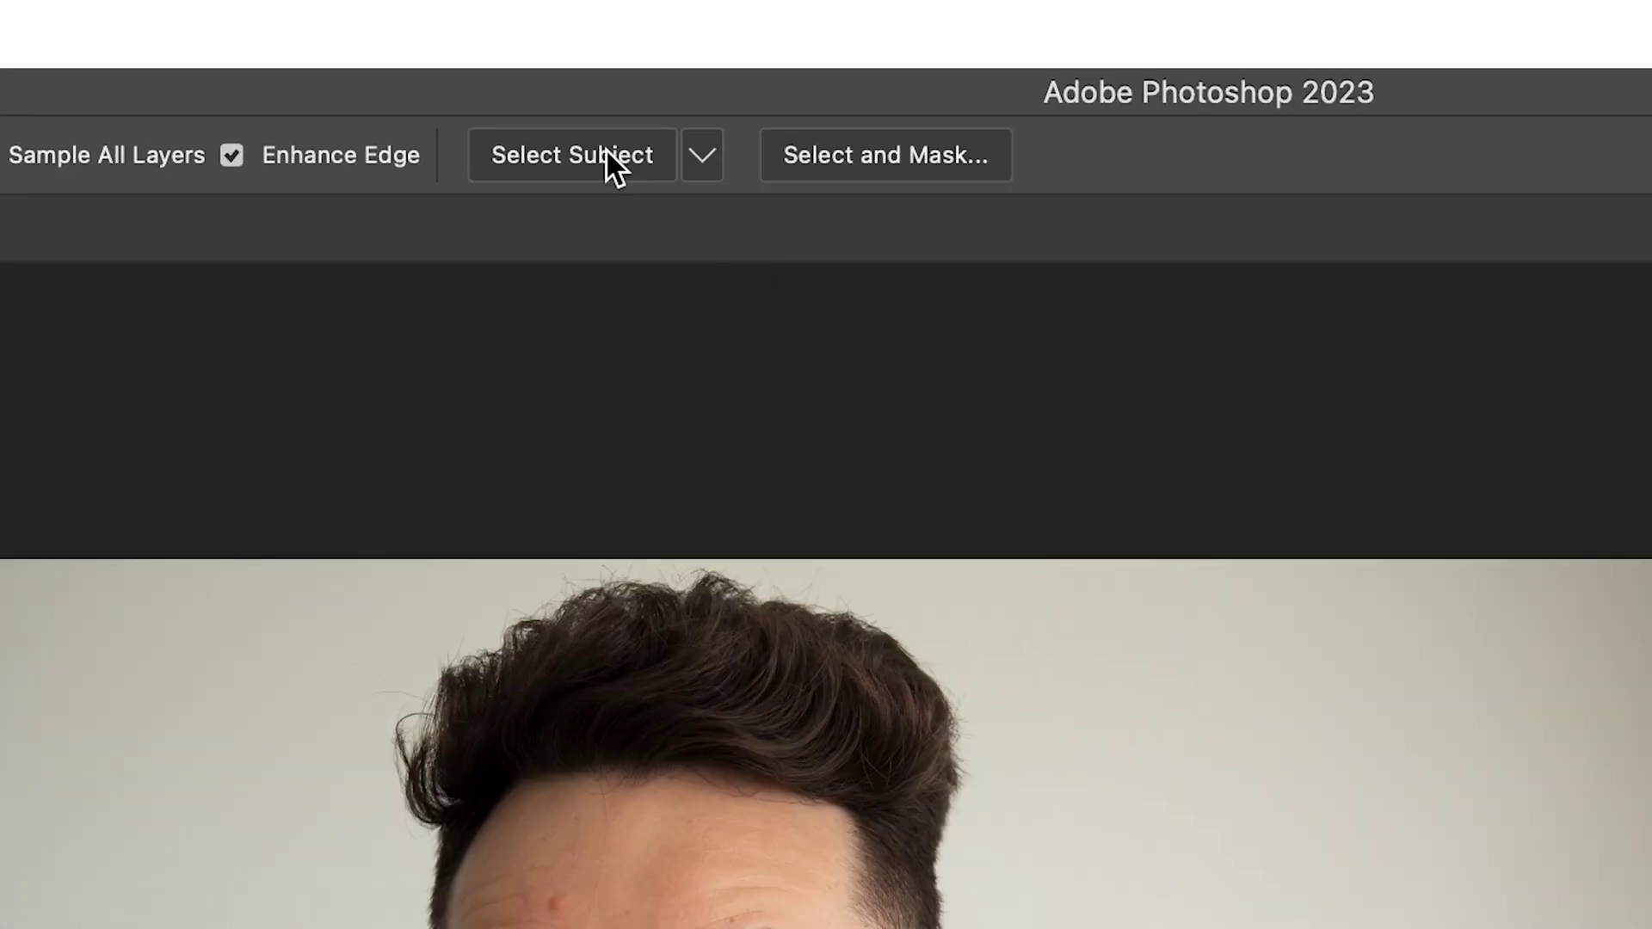
- Open Select and Mask and inspect the hair and hand edges of the subject selection
left_click(606, 148)
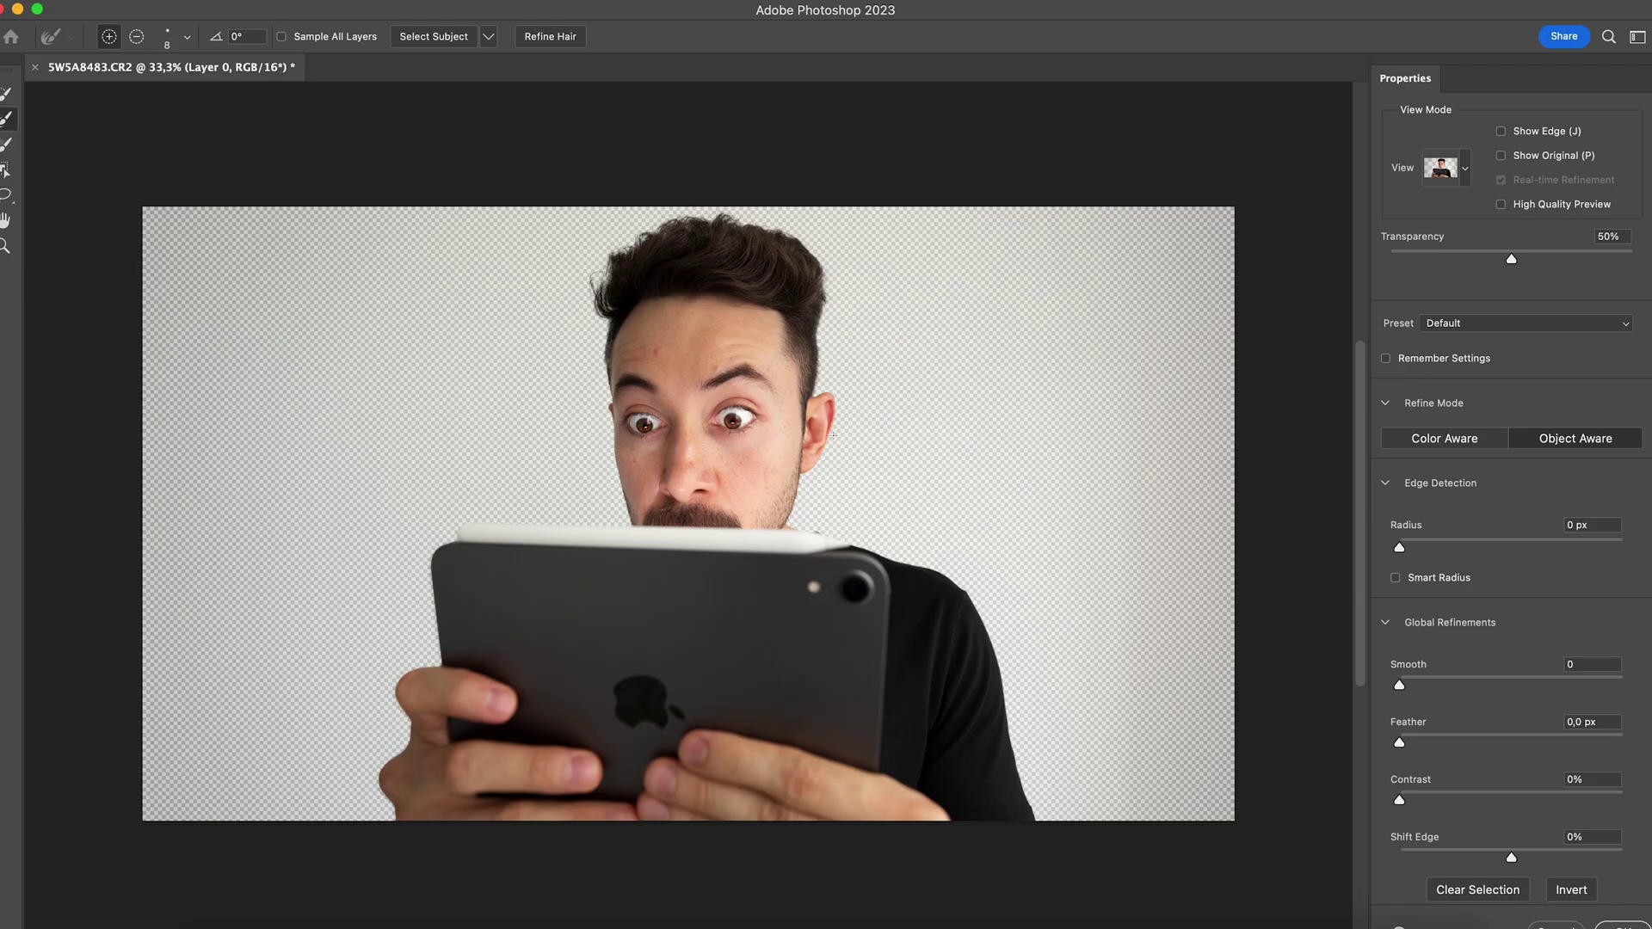
scroll(999, 368, "up", 5)
scroll(1257, 358, "up", 5)
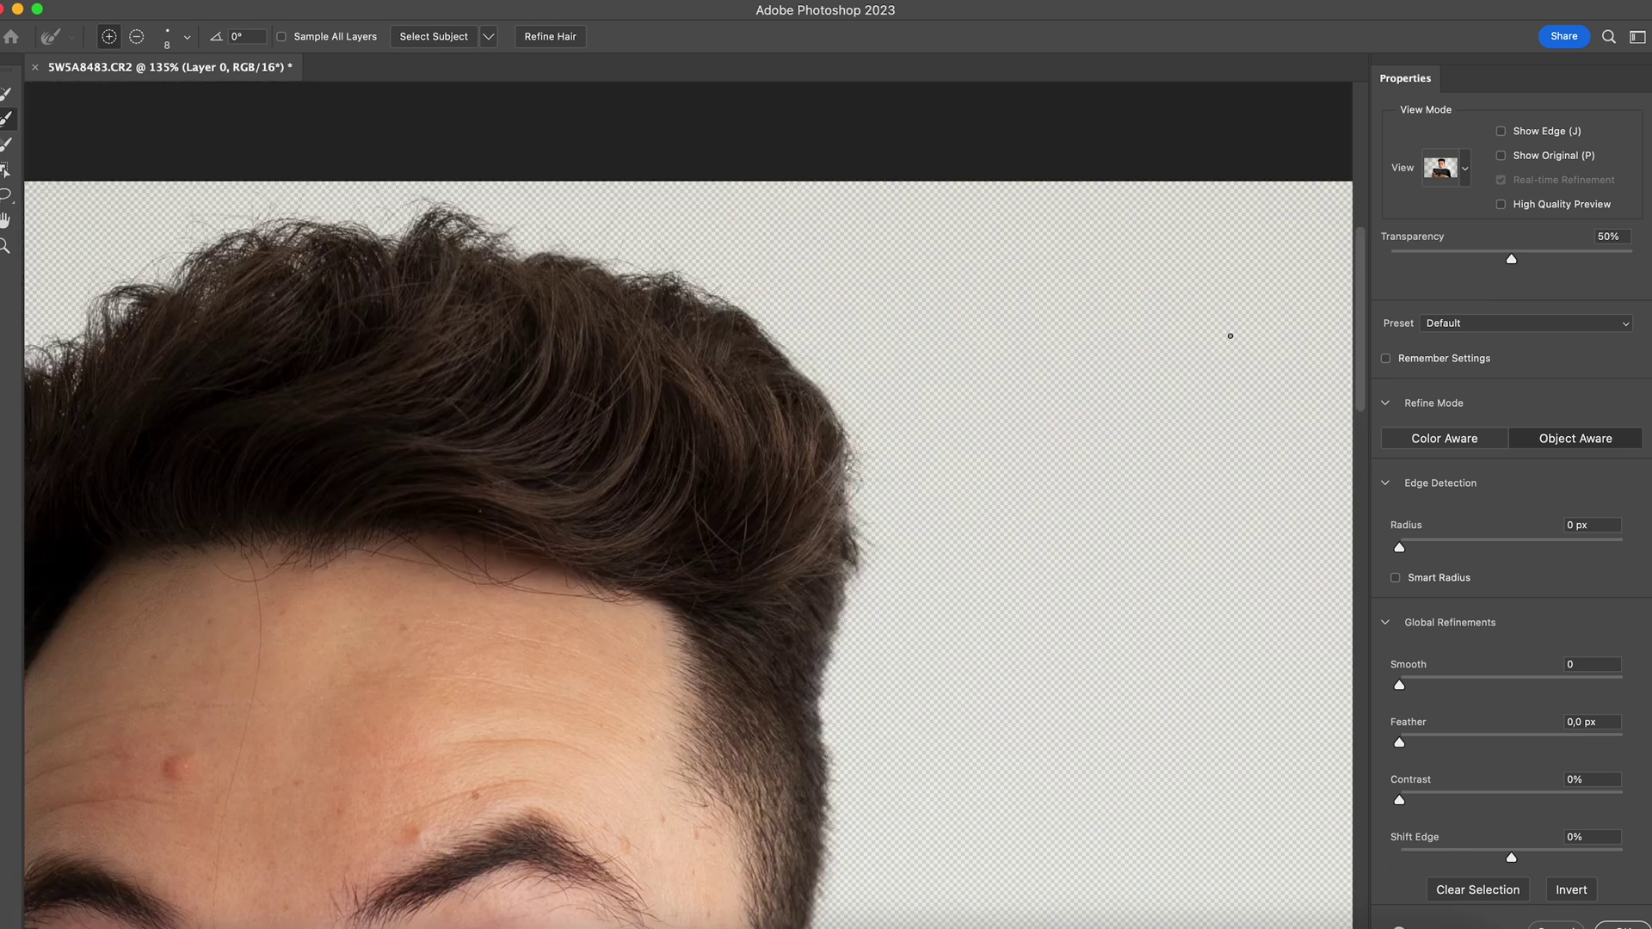
scroll(1228, 336, "down", 10)
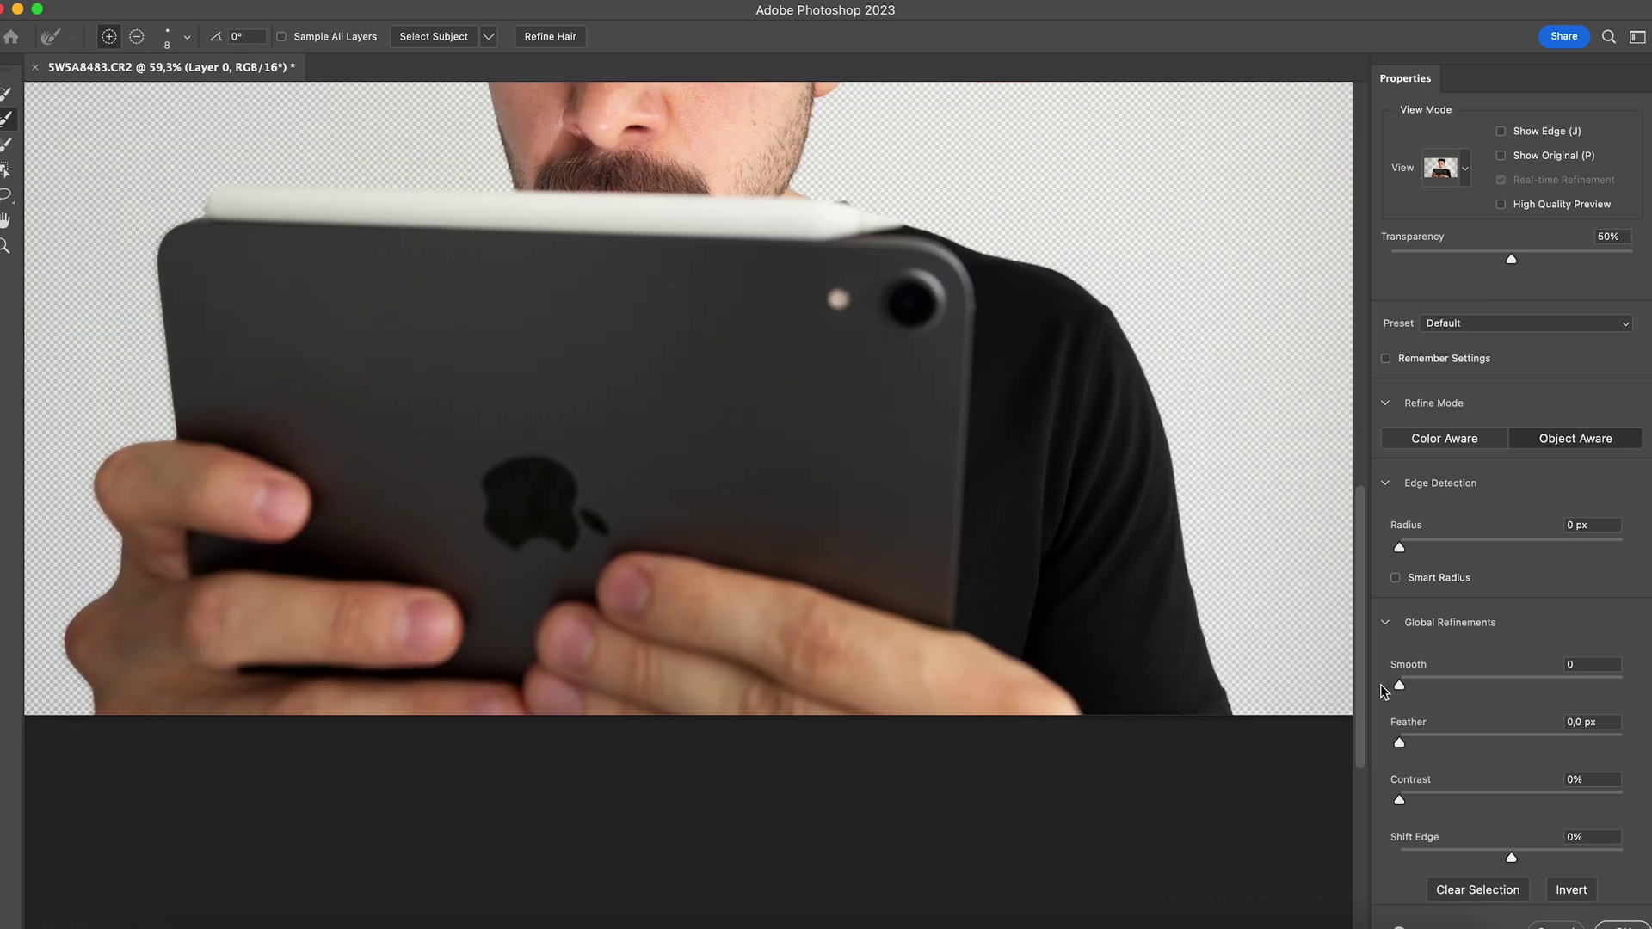
left_click_drag(1362, 699, 1362, 593)
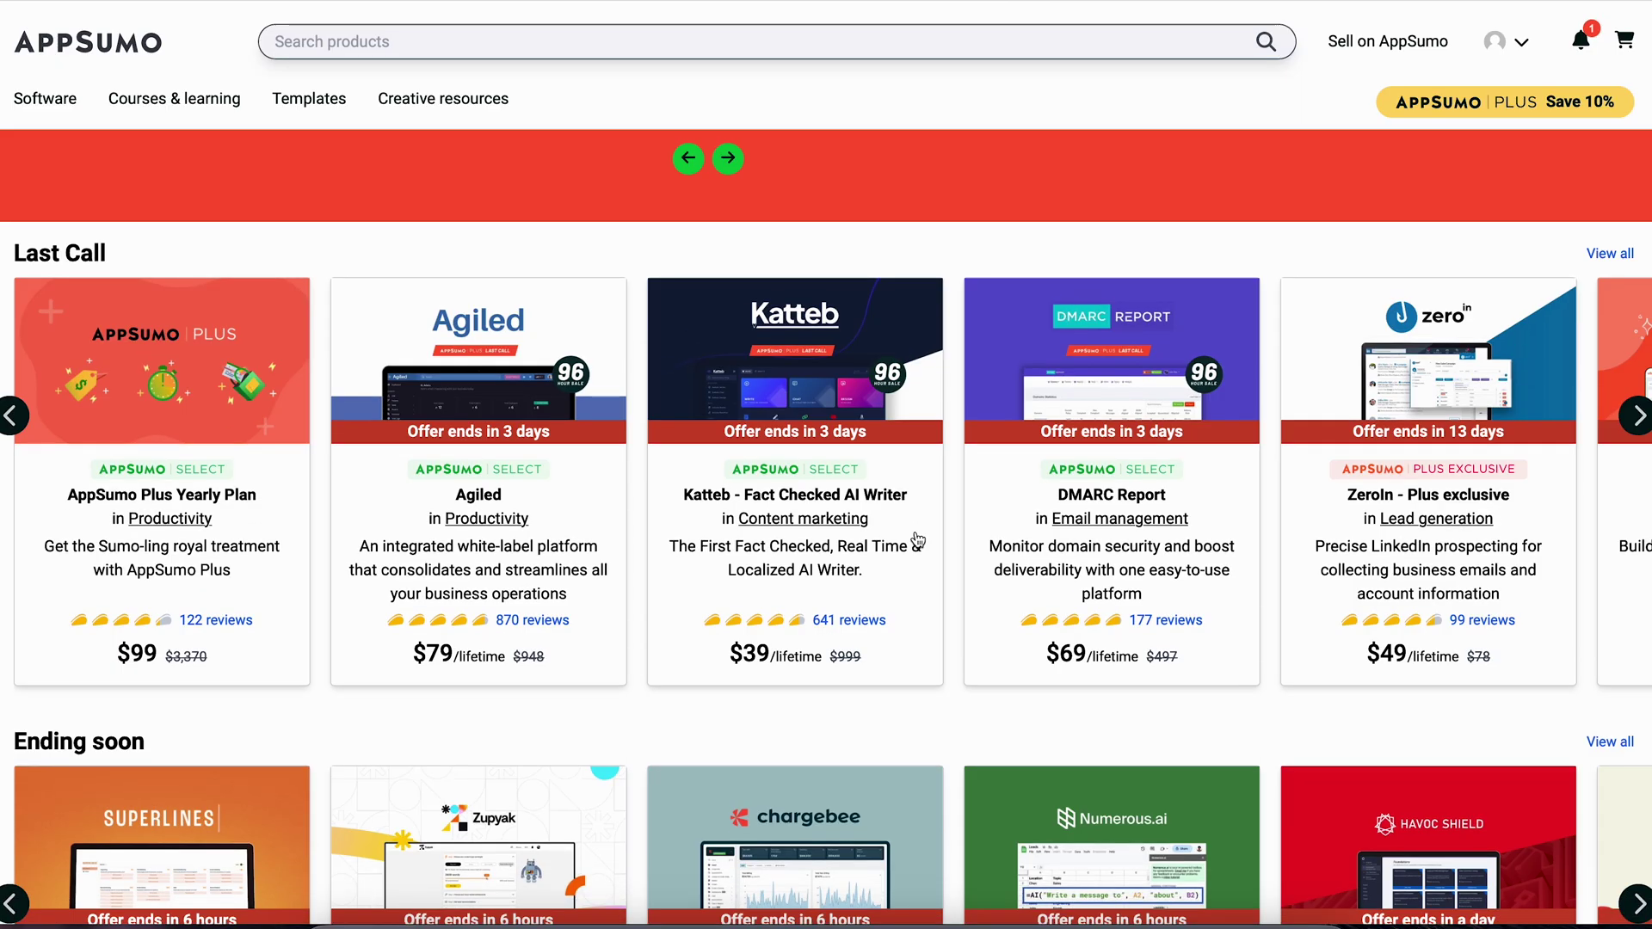
- Scroll the AppSumo browse page down to the Ending soon deals row
scroll(918, 539, "down", 5)
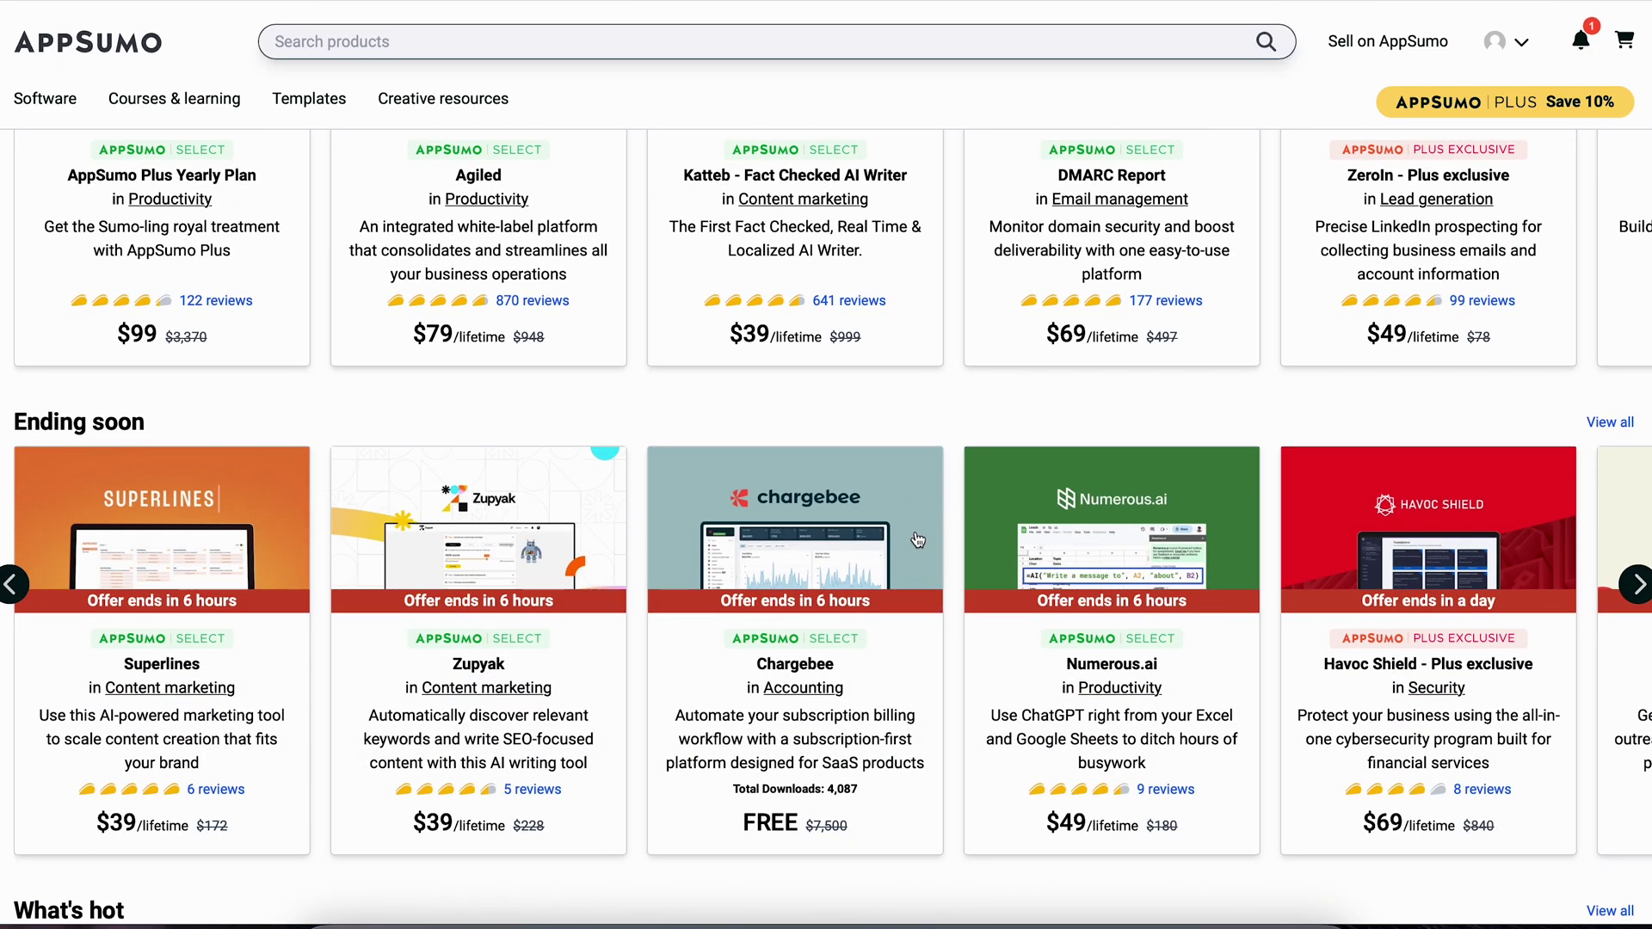